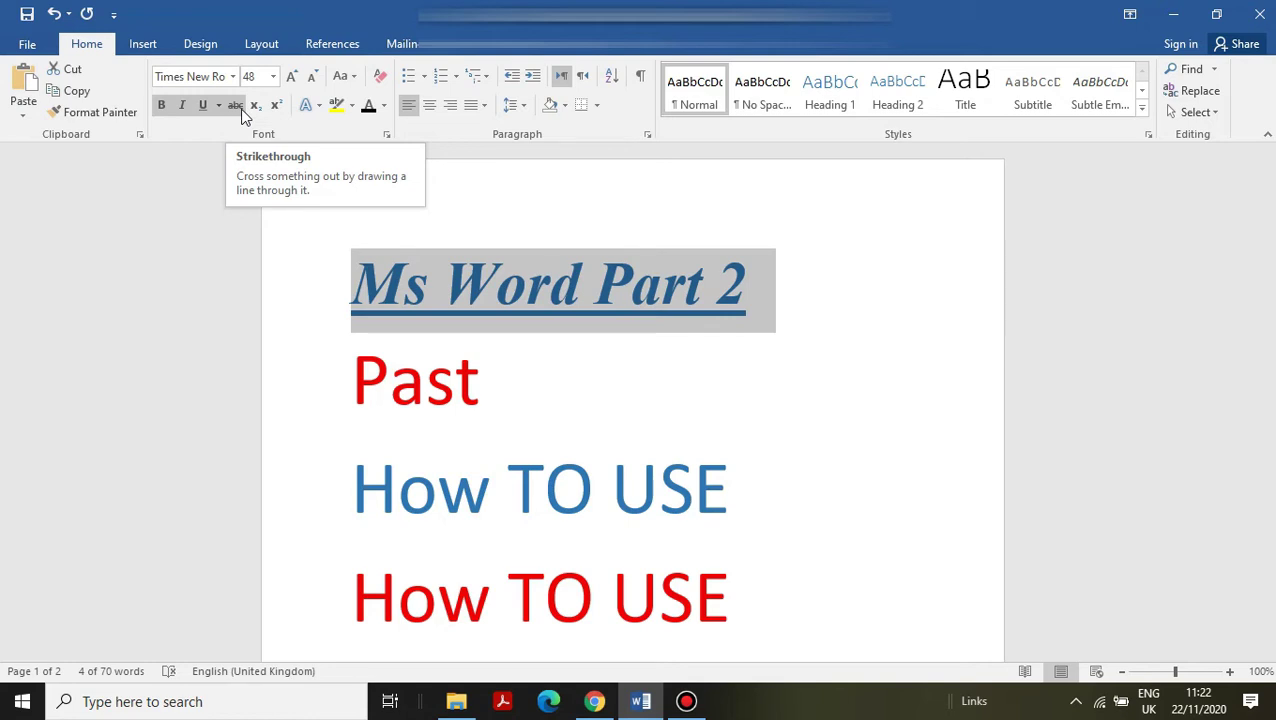
Apply strikethrough to the title "Ms Word Part 2" and remove it again.
left_click(237, 106)
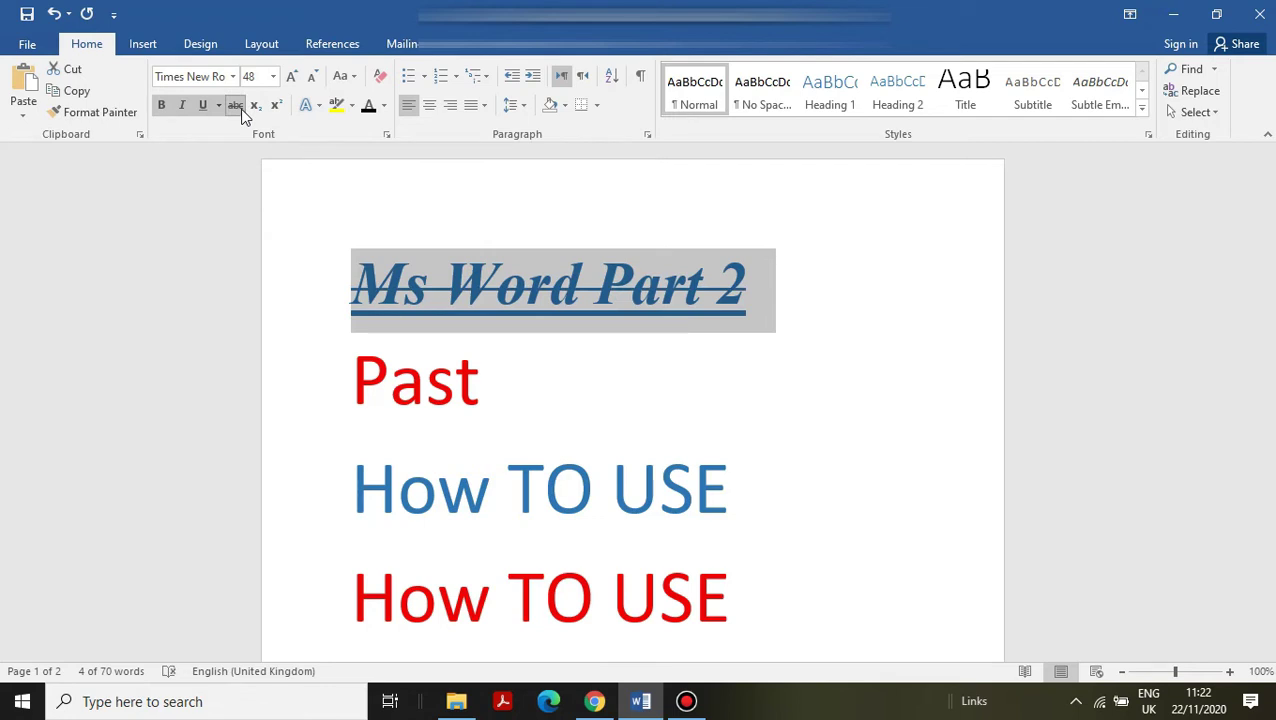
left_click(237, 106)
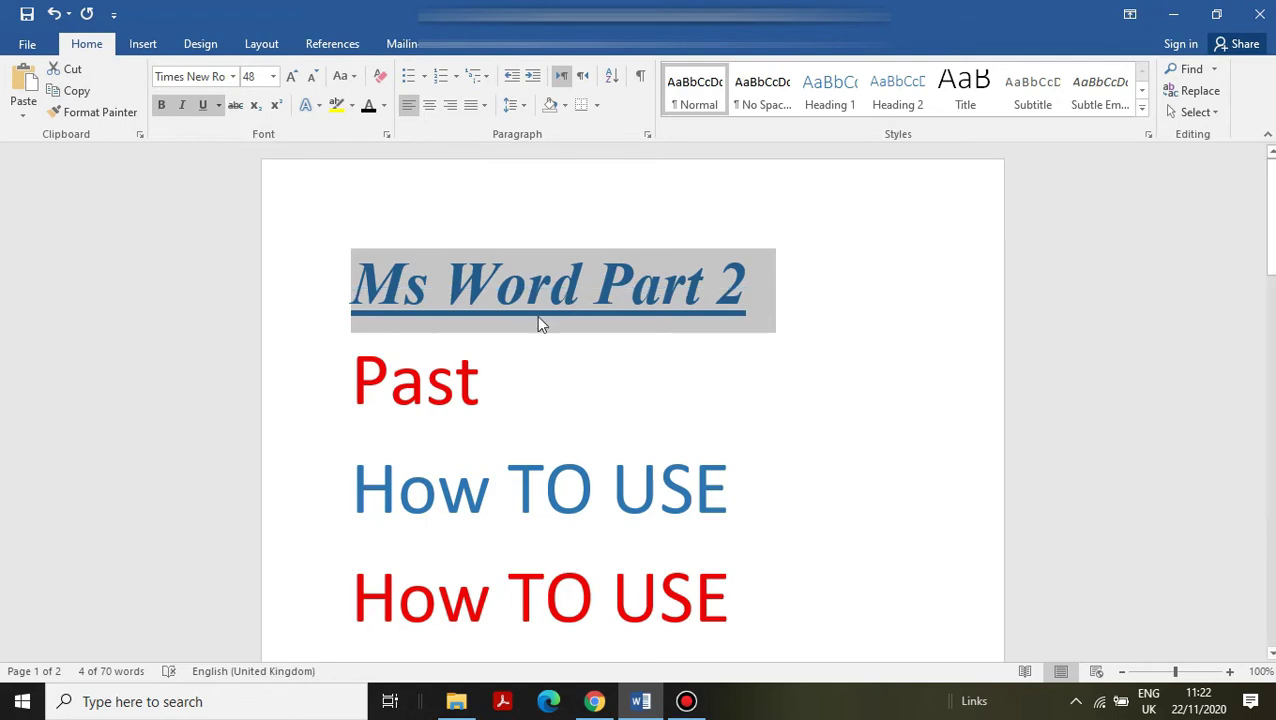
left_click(510, 381)
Insert blank lines above the title and enter "A2" on the first one without bold, italic or underline.
left_click(352, 283)
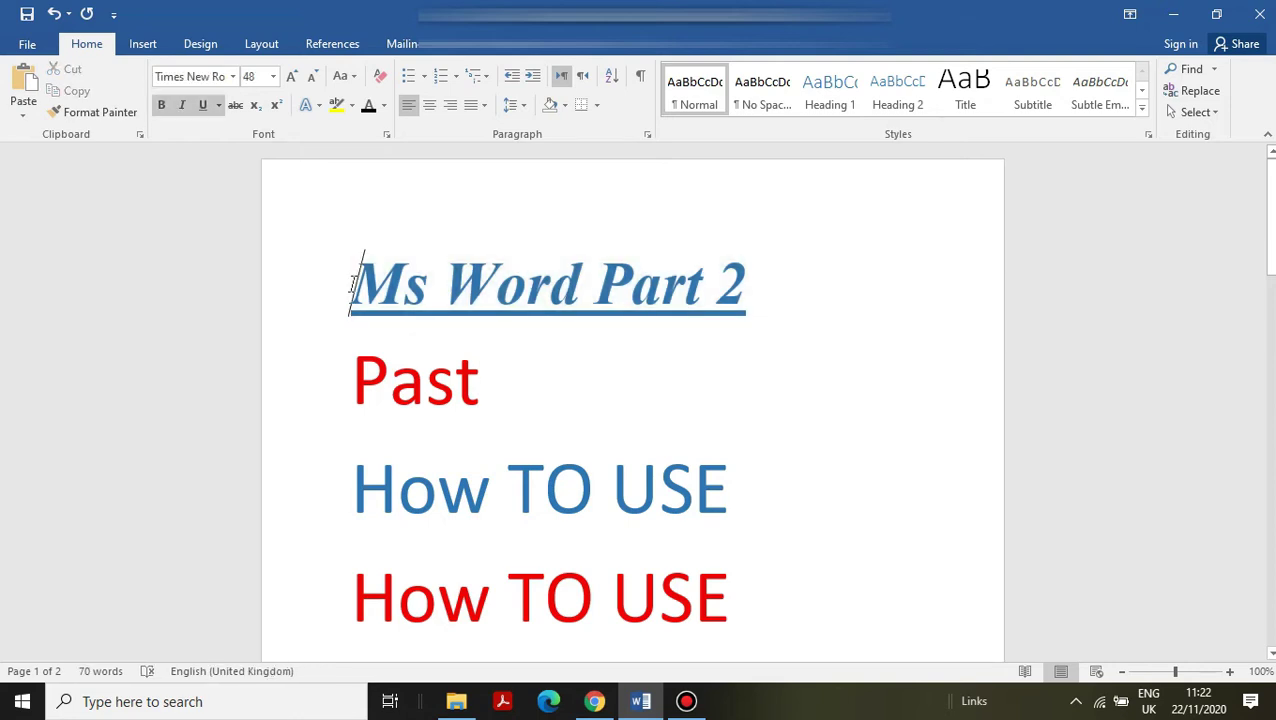
key("Return")
key("Return")
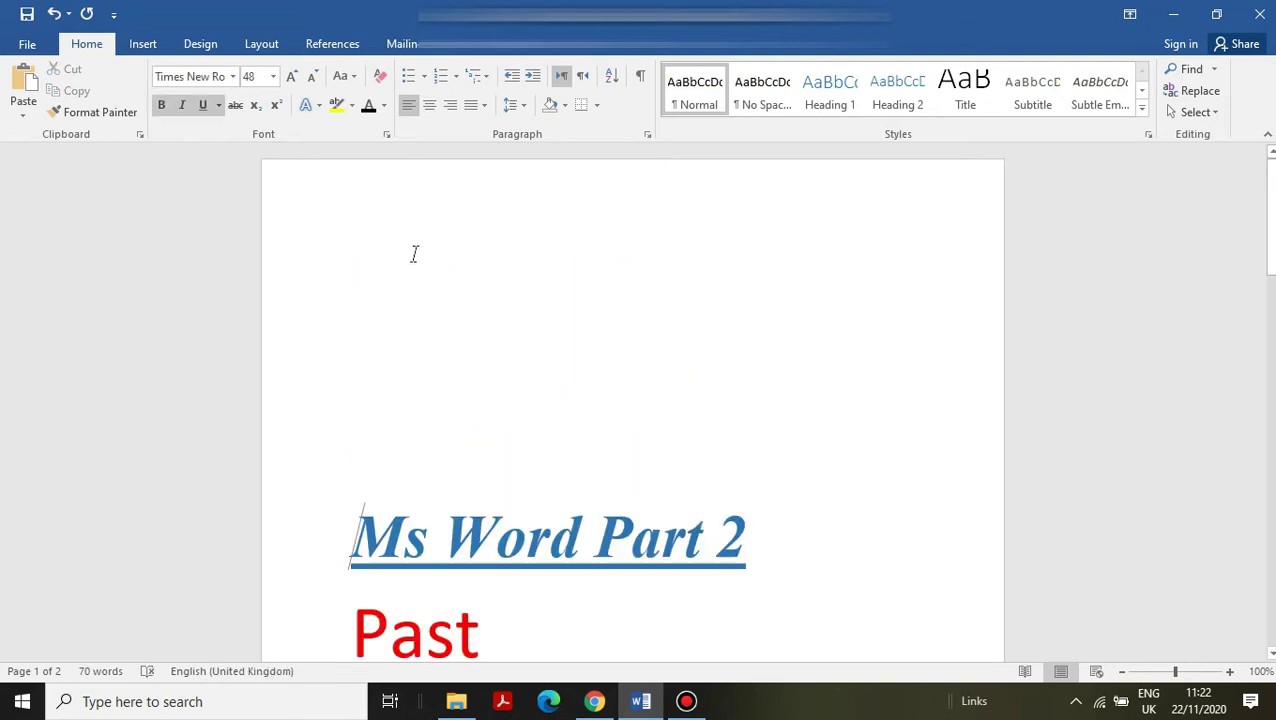
left_click(393, 293)
key("ctrl+b")
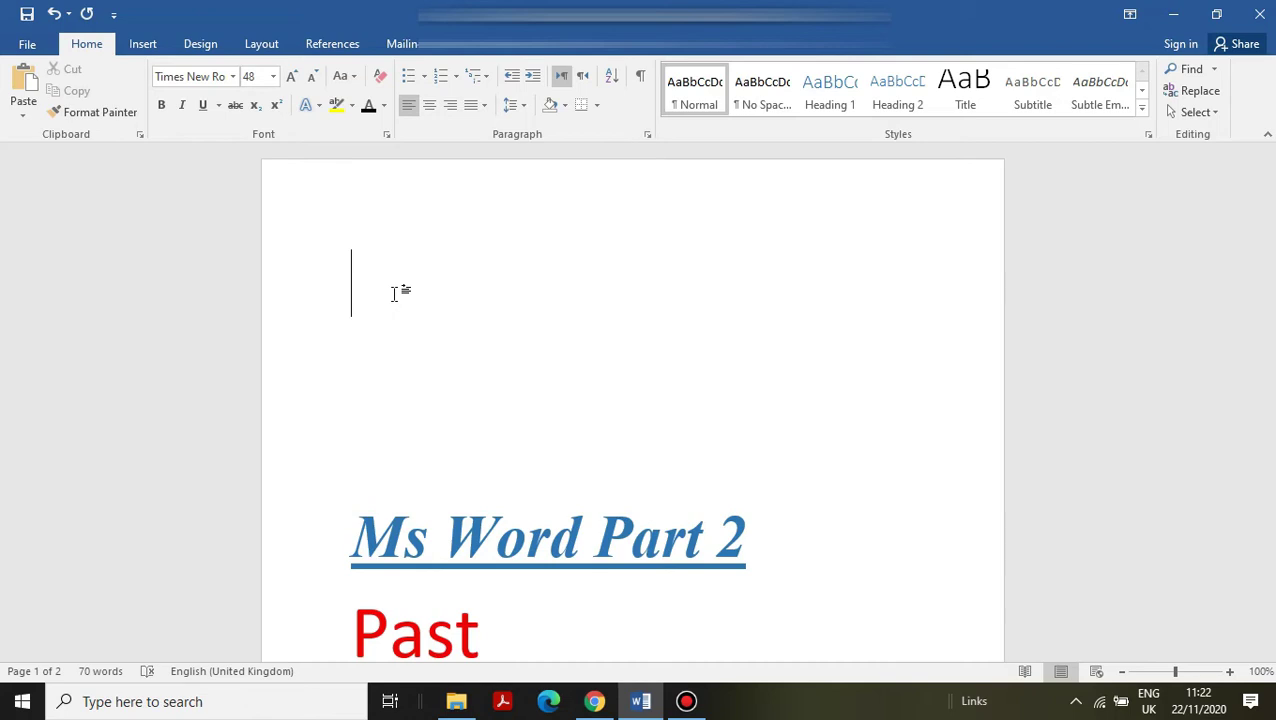
type("A2")
Format the 2 in "A2" as subscript.
triple_click(395, 300)
left_click(394, 292)
left_click(256, 108)
key("ctrl+z")
key("shift+Right")
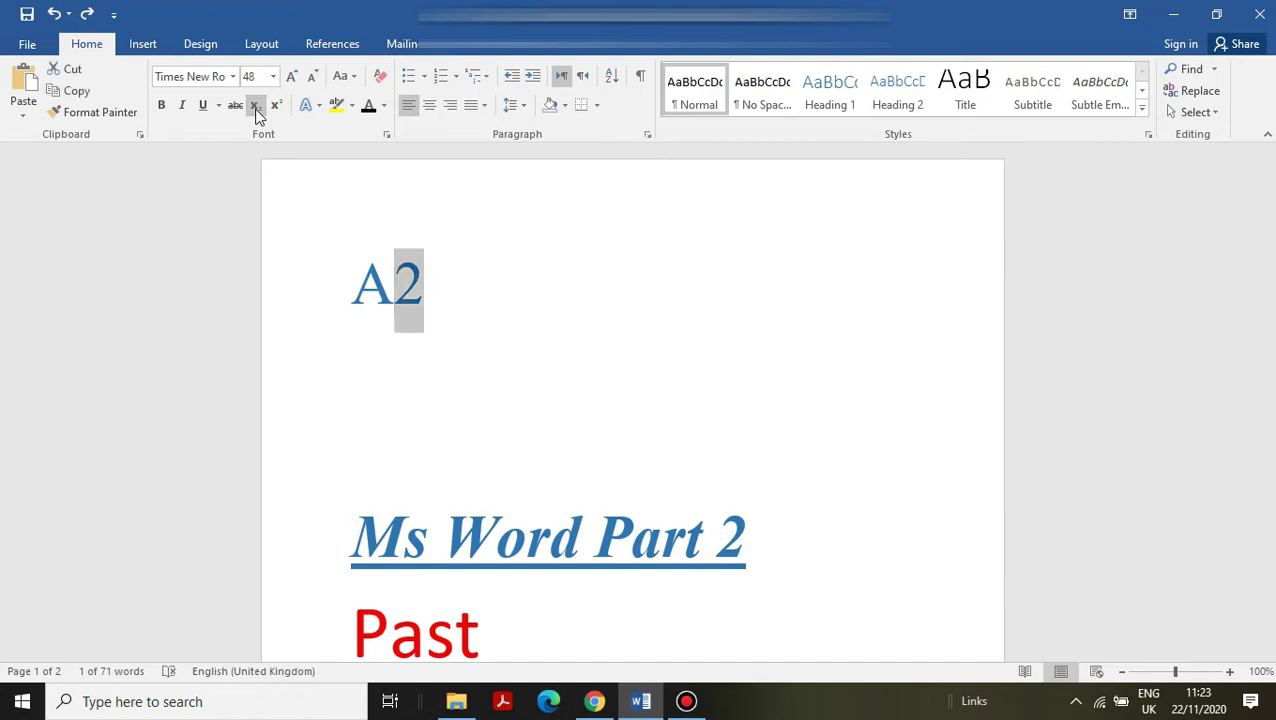
left_click(256, 108)
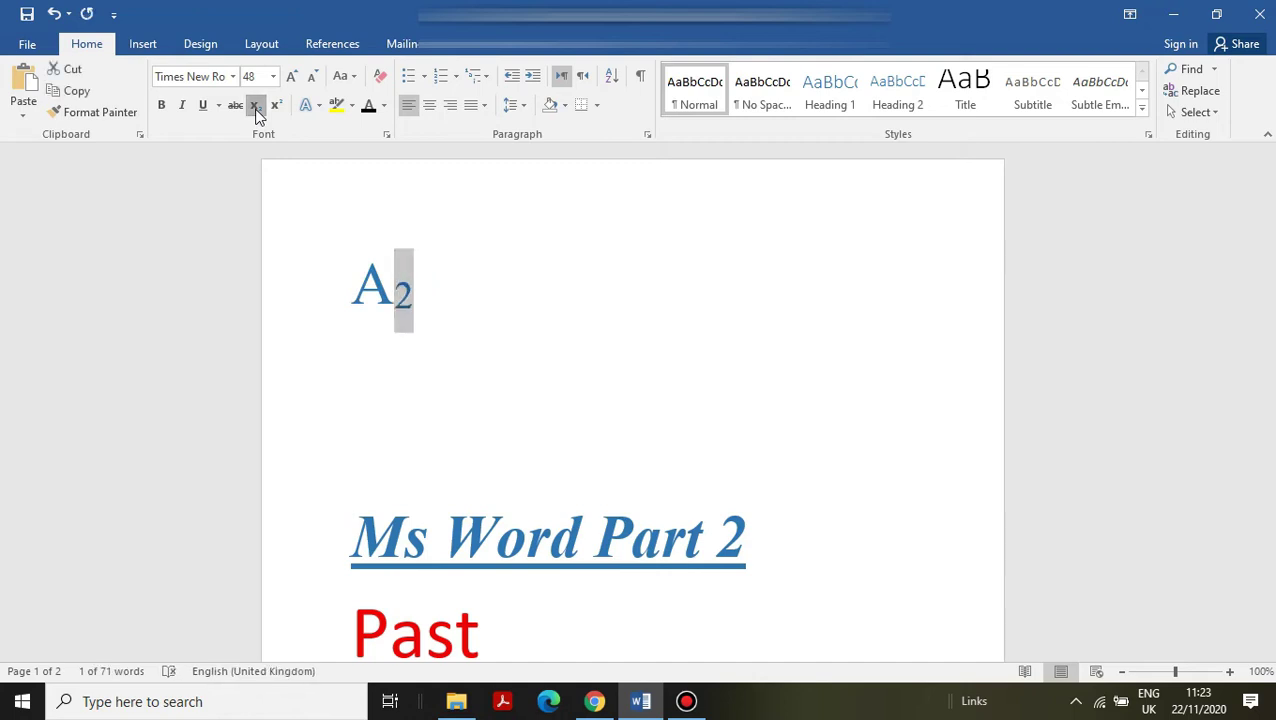
left_click(256, 108)
left_click(256, 108)
Format the 2 in "A2" as superscript.
left_click(290, 262)
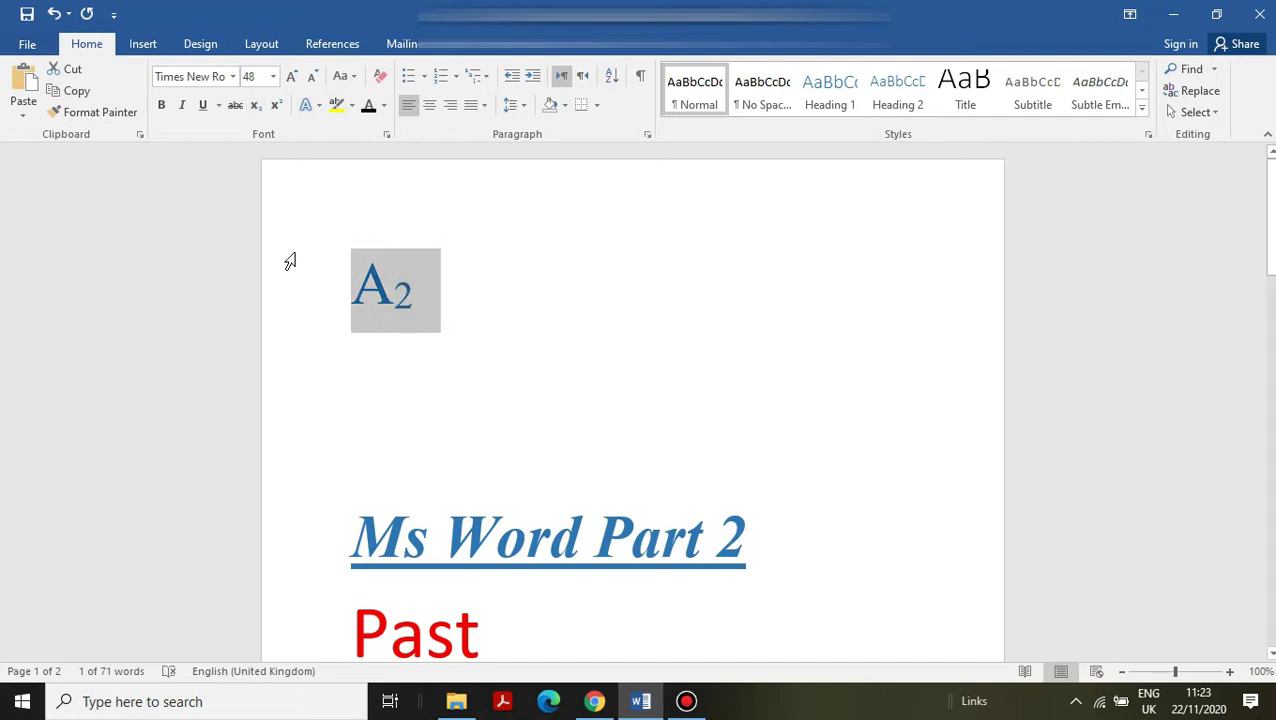
left_click(402, 295)
key("shift+Right")
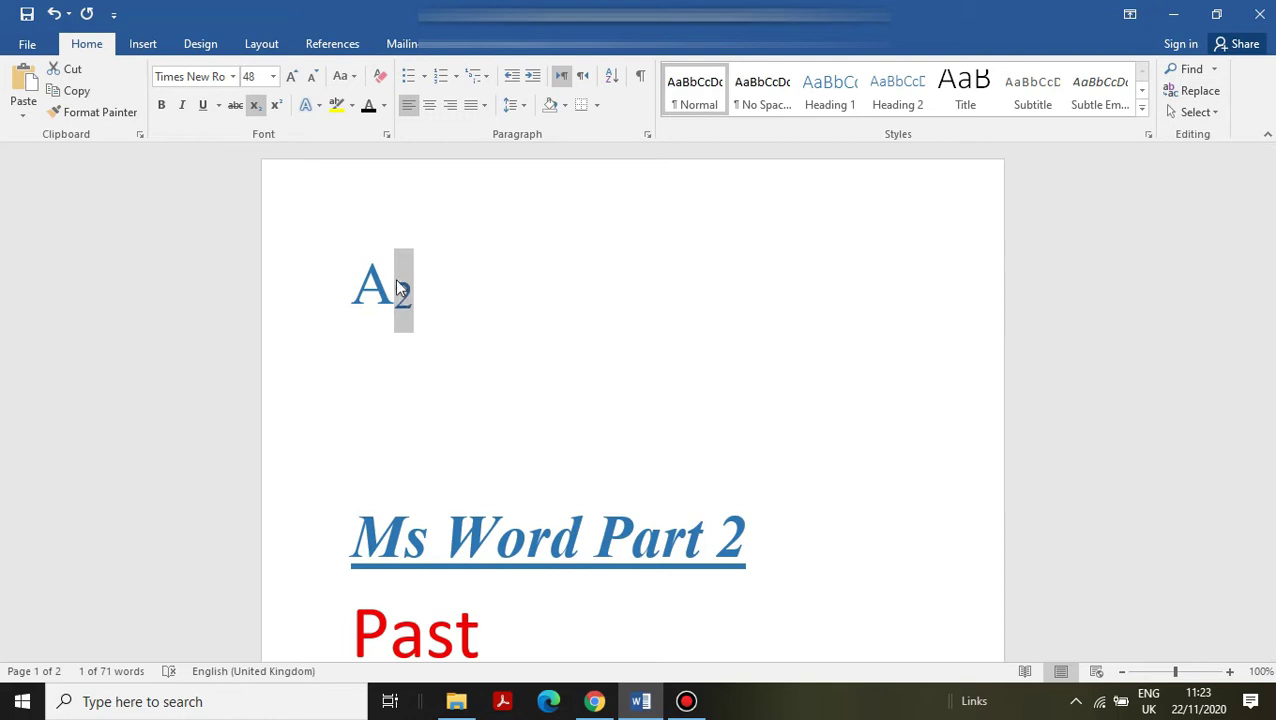
left_click(274, 107)
left_click(446, 304)
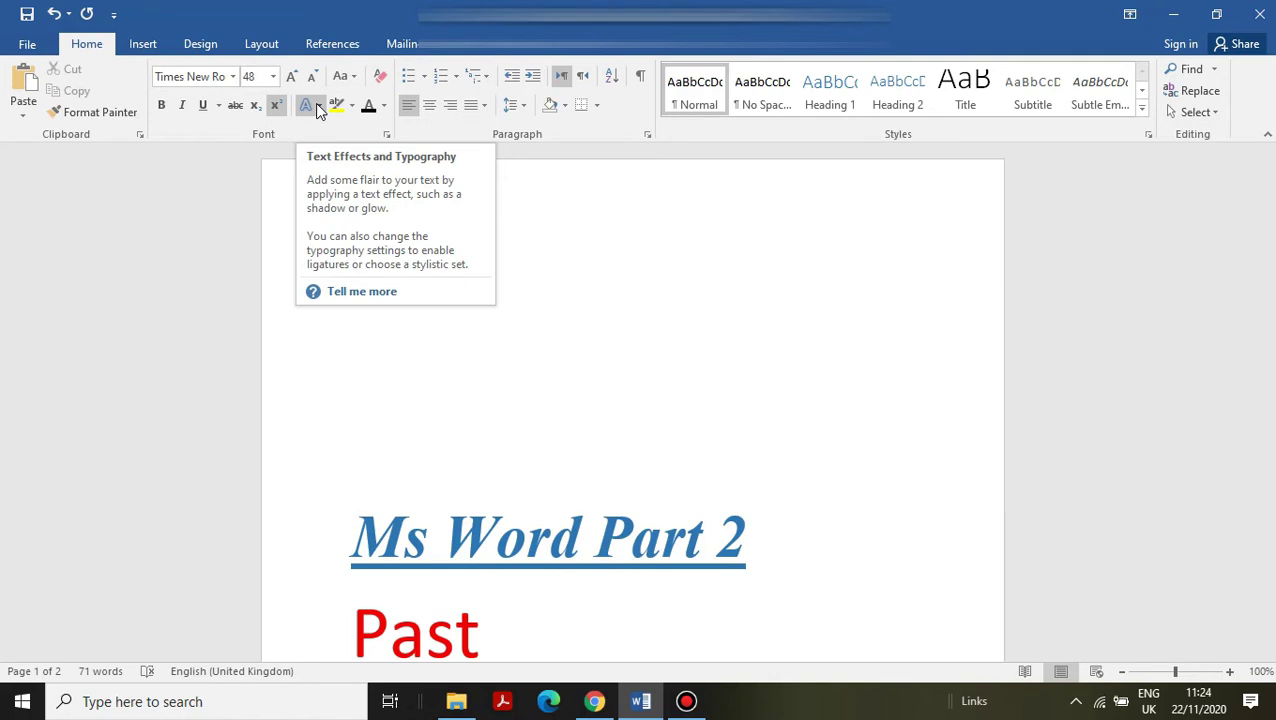
Delete the two blank lines between "A2" and the title, keeping the title's text intact.
left_click(342, 441)
key("BackSpace")
key("Delete")
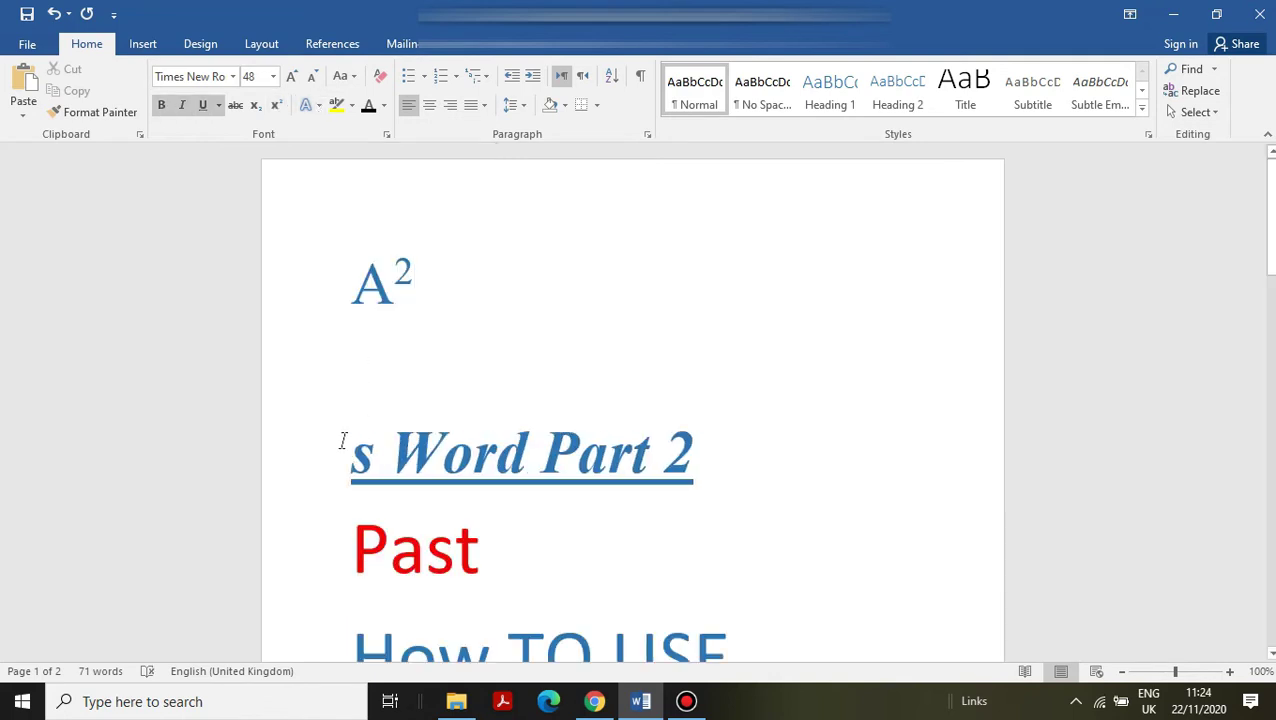
key("ctrl+z")
key("BackSpace")
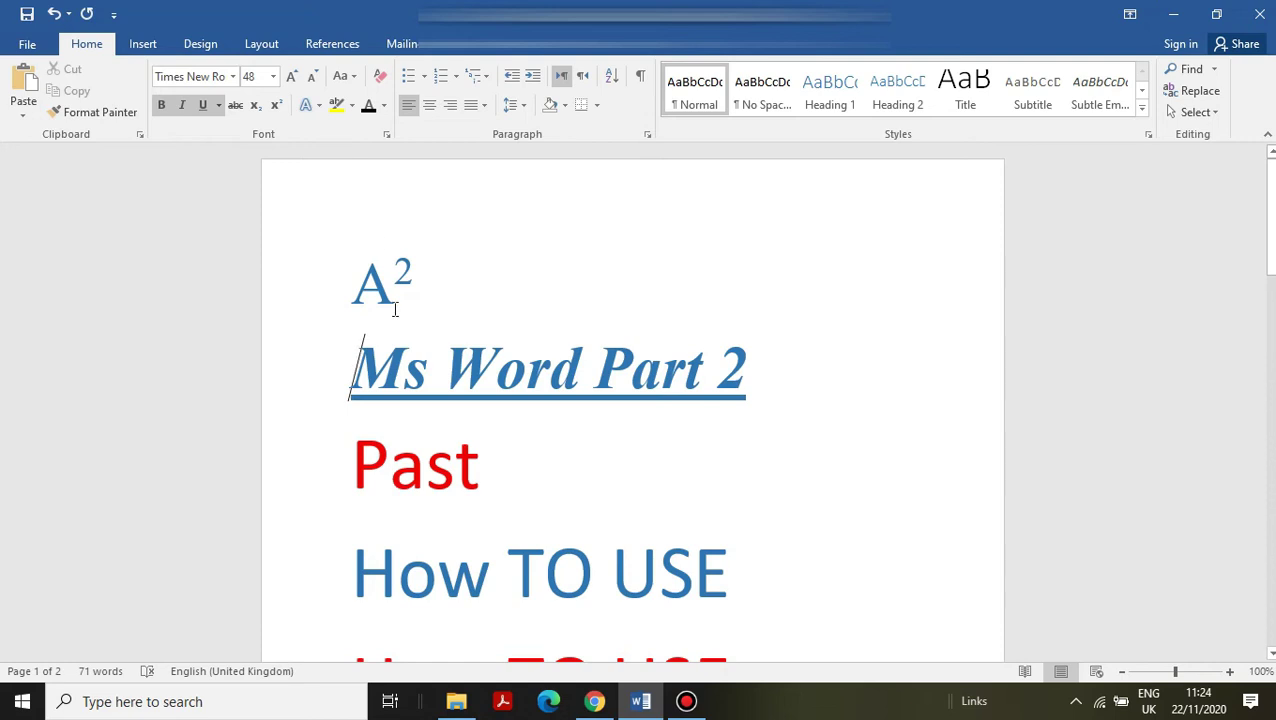
Remove the underline and italic formatting from the whole title "Ms Word Part 2".
key("ctrl+shift+Right")
key("ctrl+shift+Right")
key("ctrl+shift+Right")
key("ctrl+shift+Right")
key("ctrl+shift+Right")
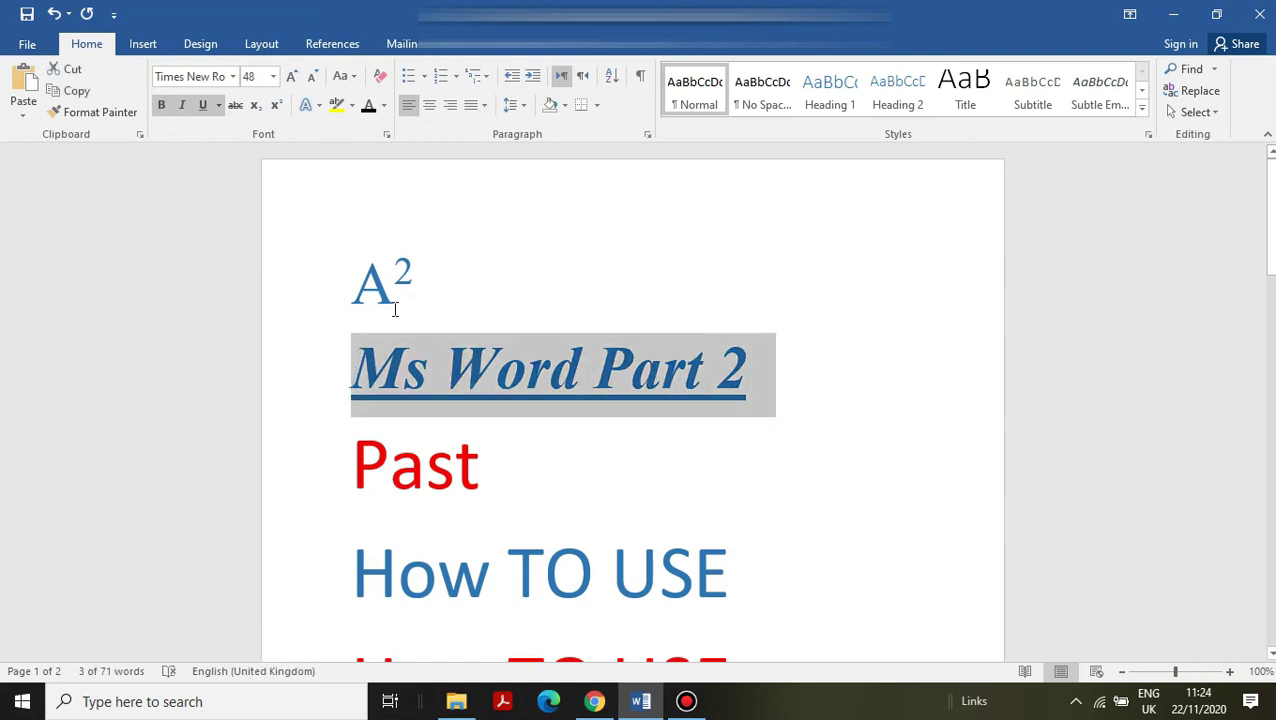
key("ctrl+u")
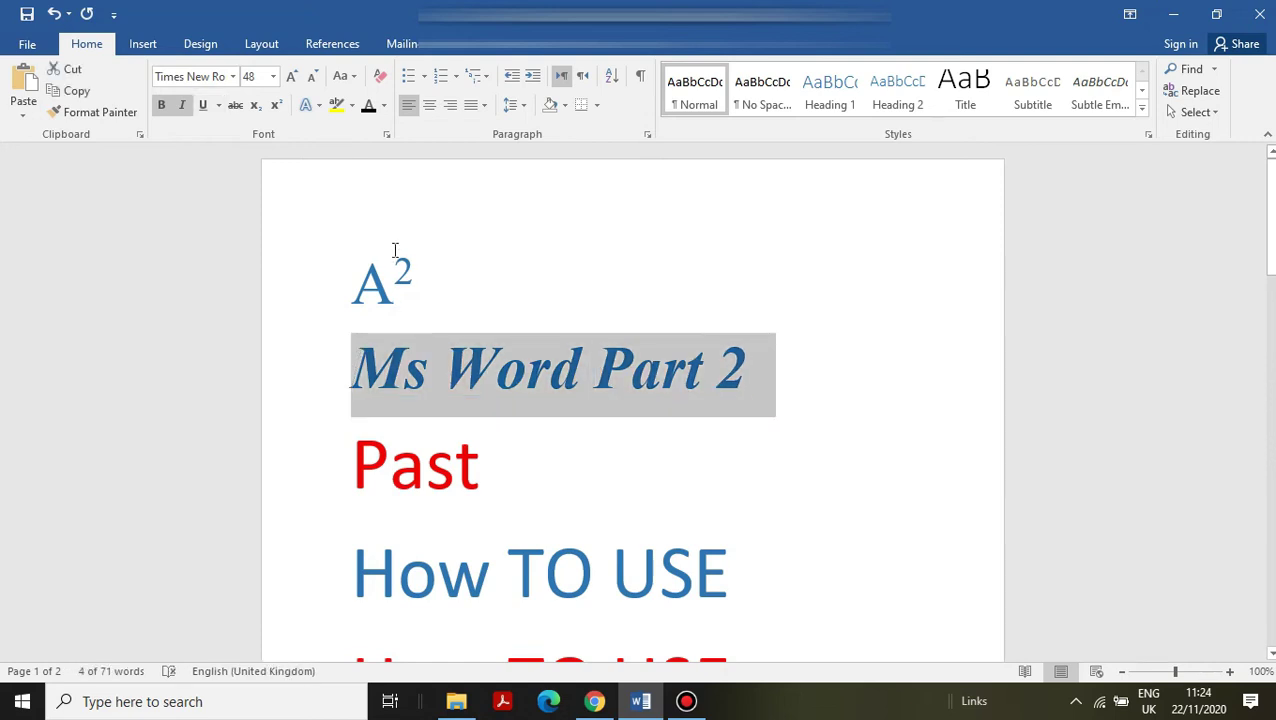
key("ctrl+i")
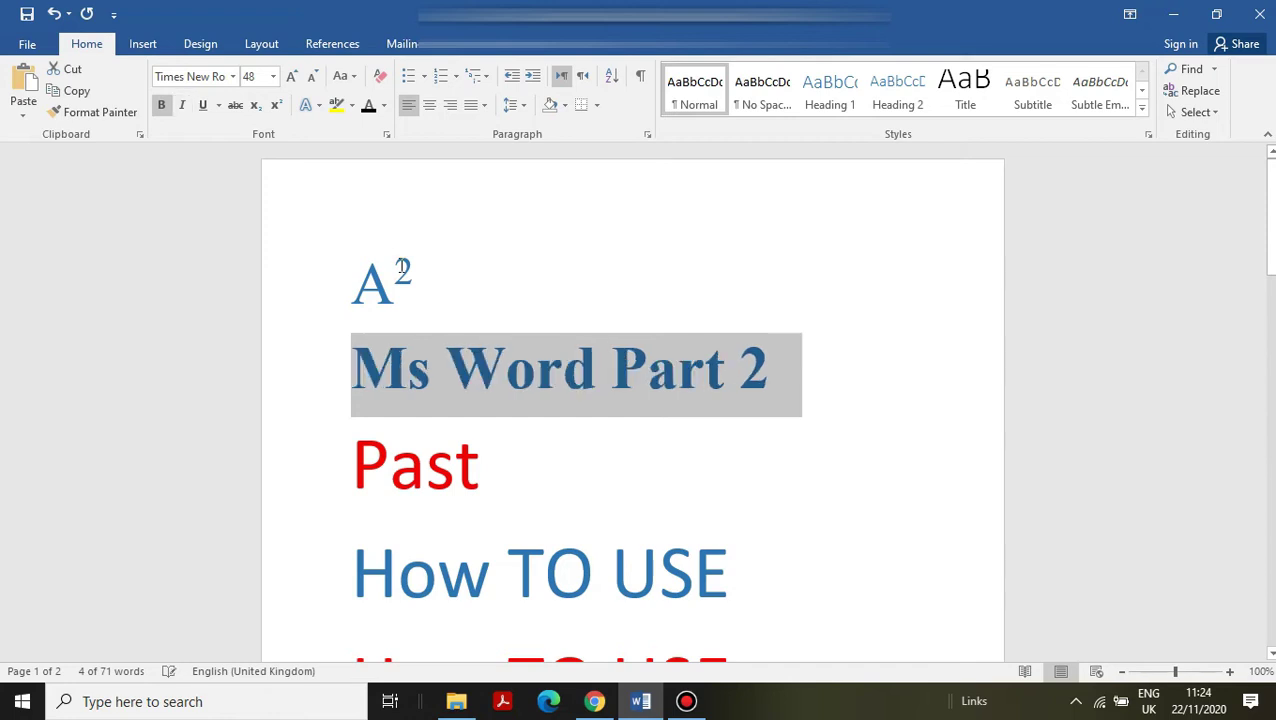
Apply the grey beveled preset text effect to the title "Ms Word Part 2".
left_click(318, 107)
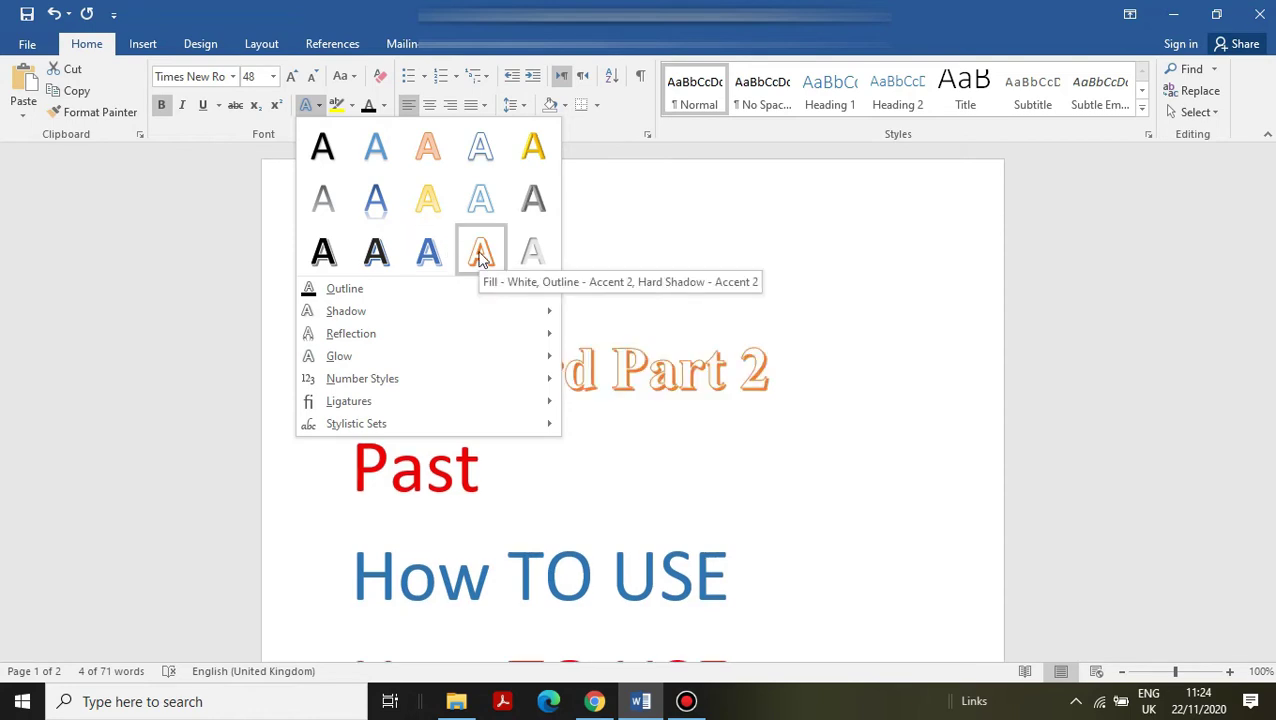
left_click(533, 205)
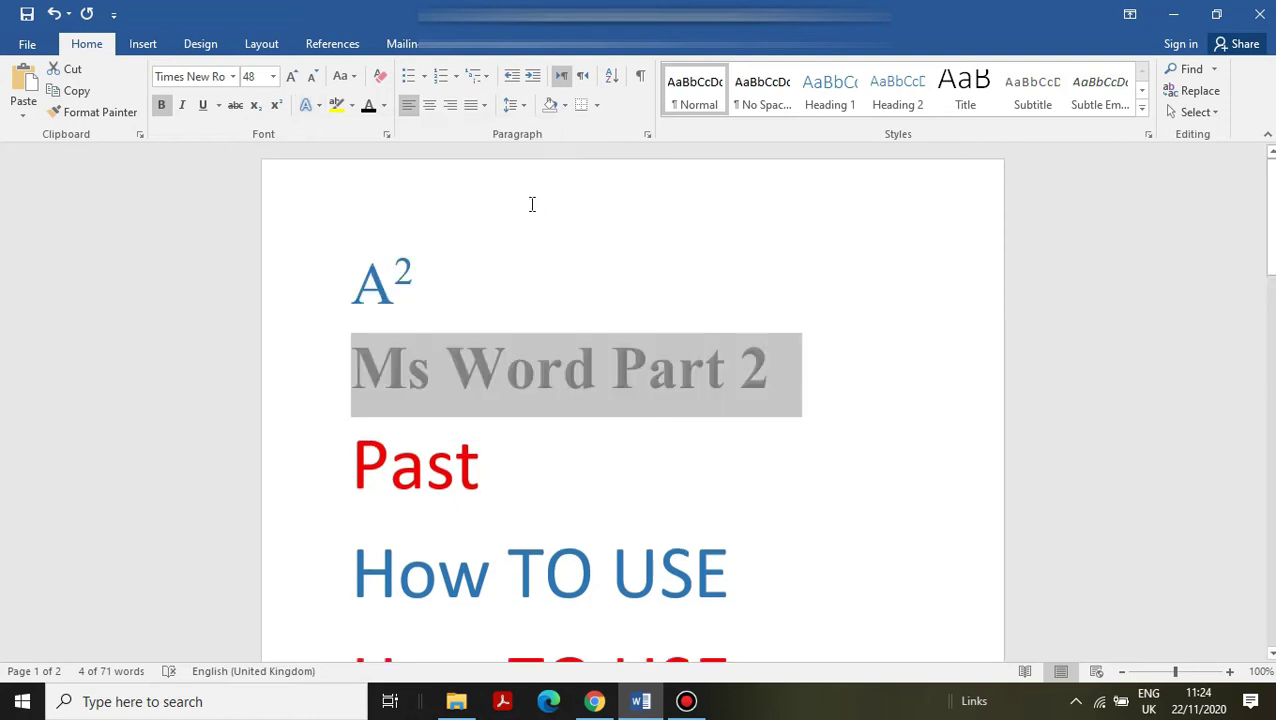
left_click(532, 204)
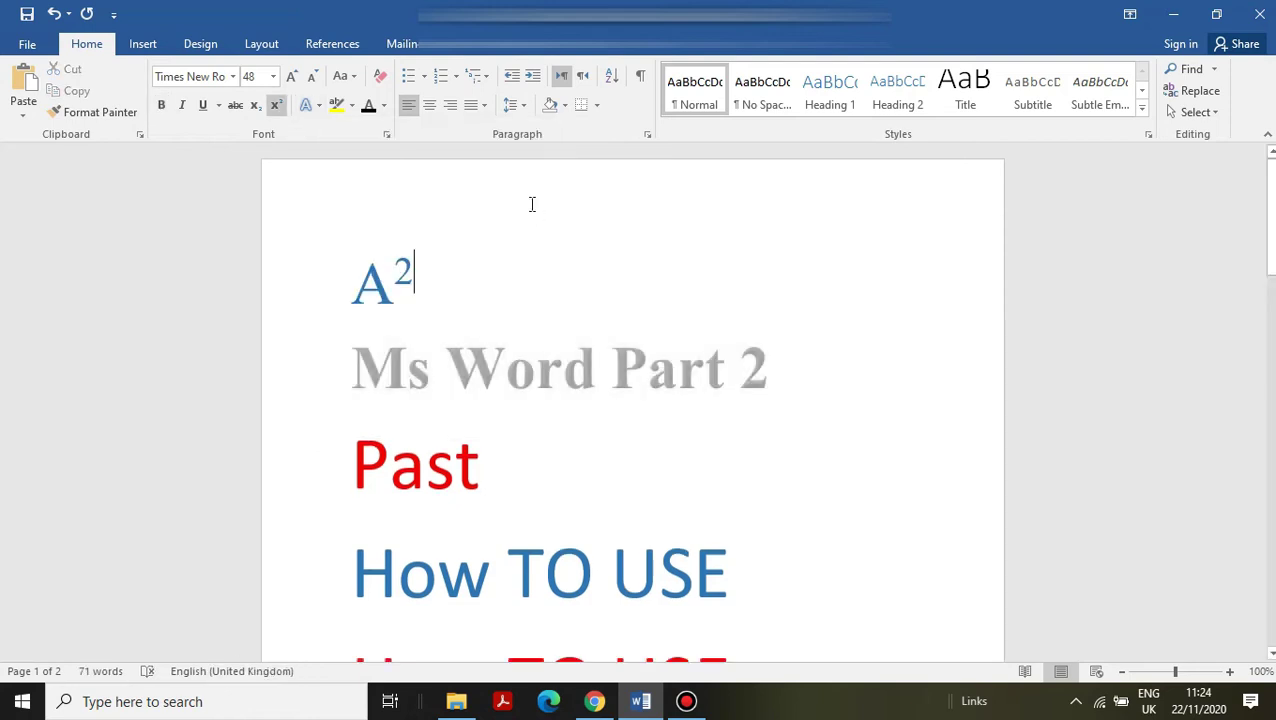
Try an inner shadow text effect on the title.
left_click(728, 372)
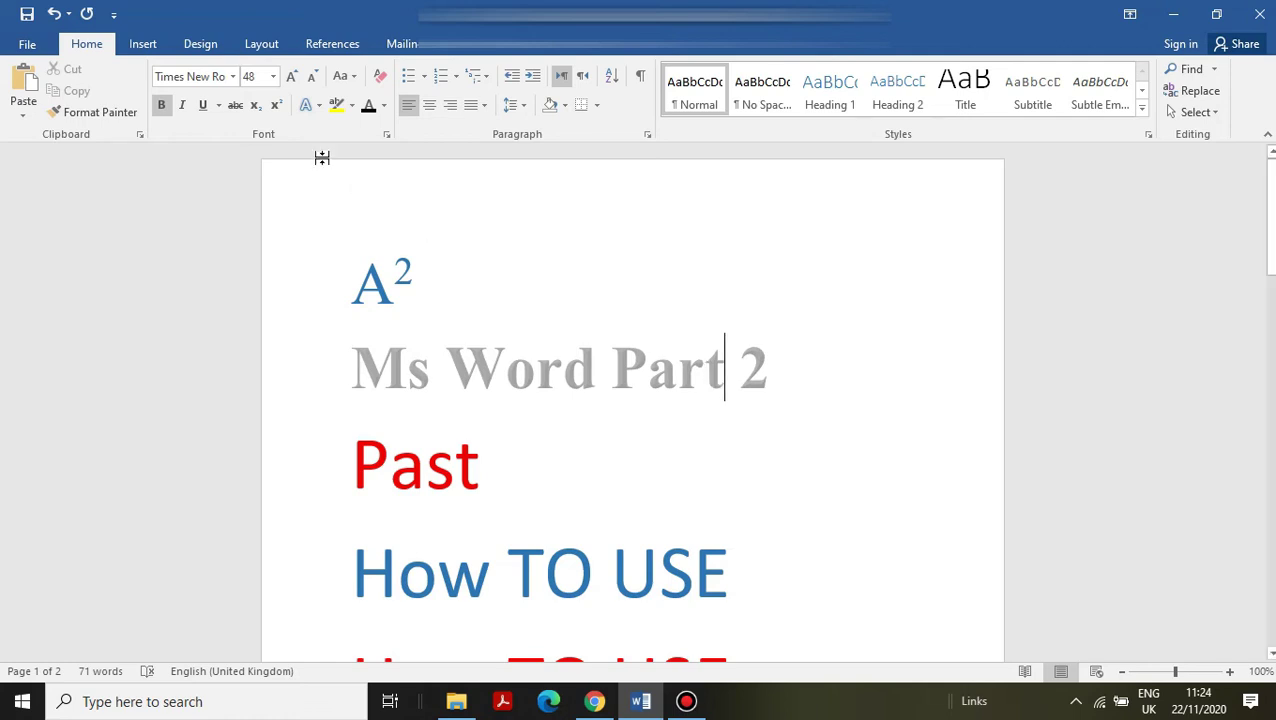
left_click(317, 108)
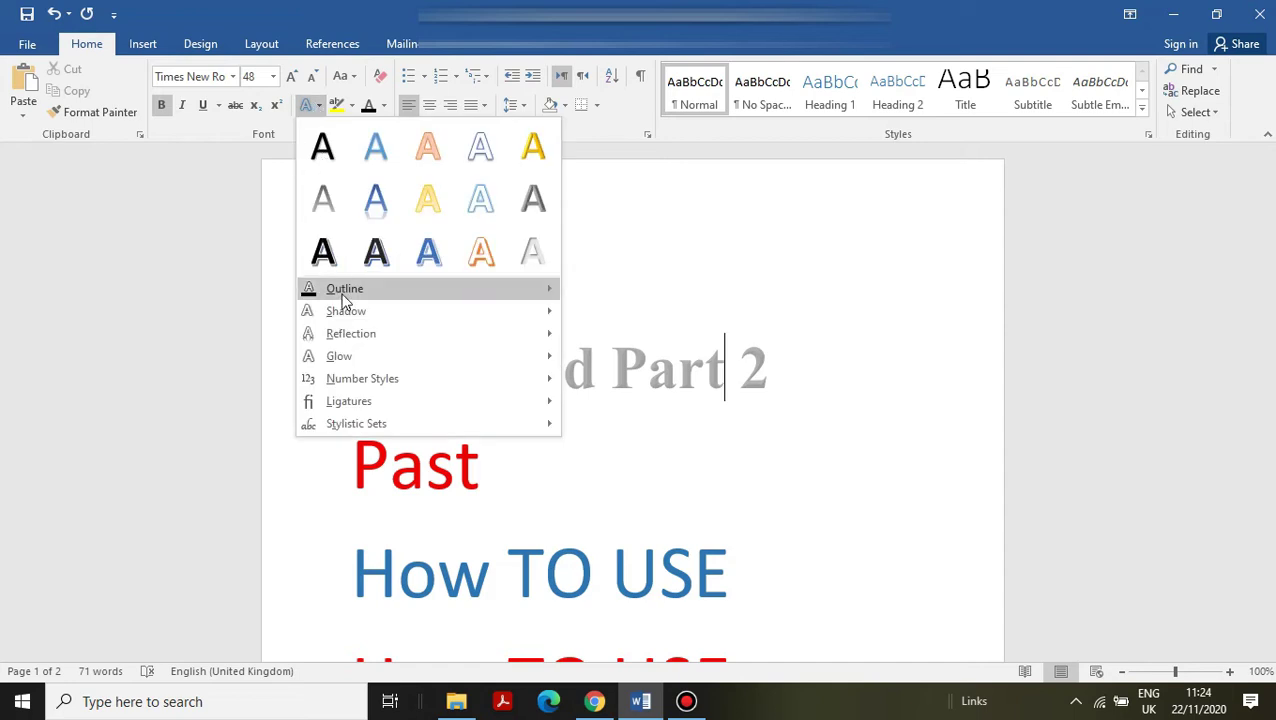
mouse_move(343, 298)
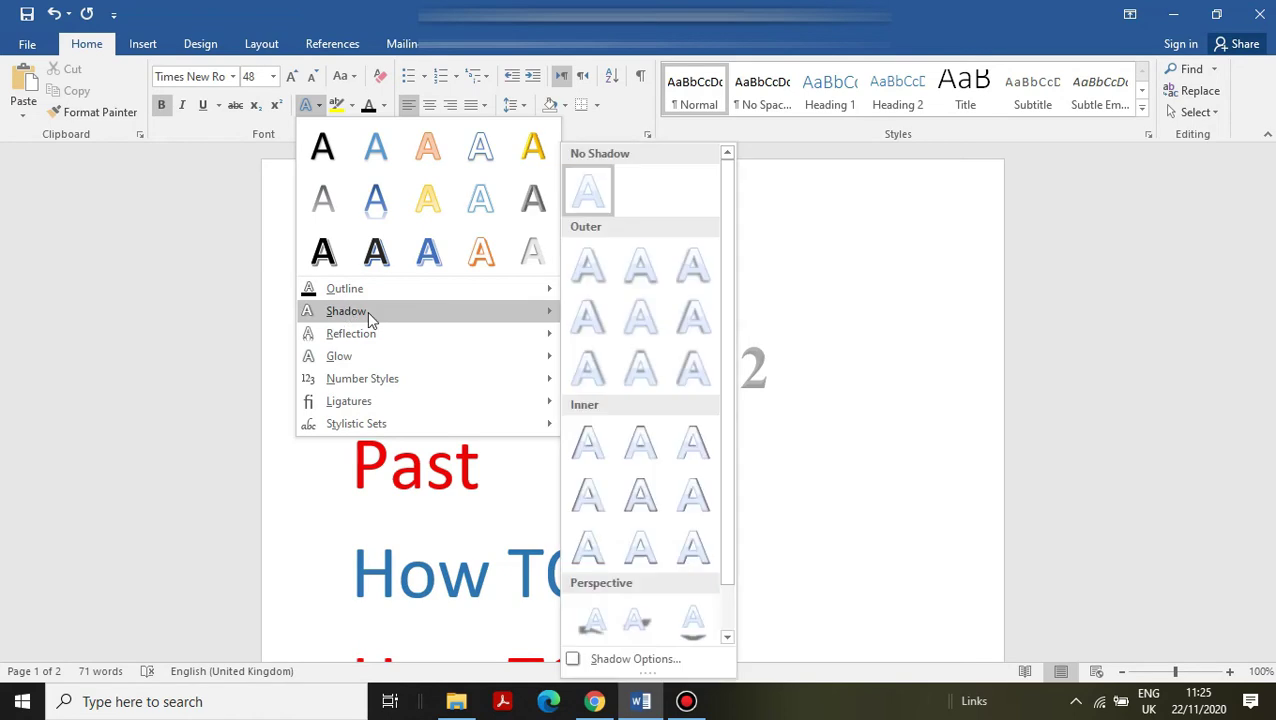
left_click(604, 464)
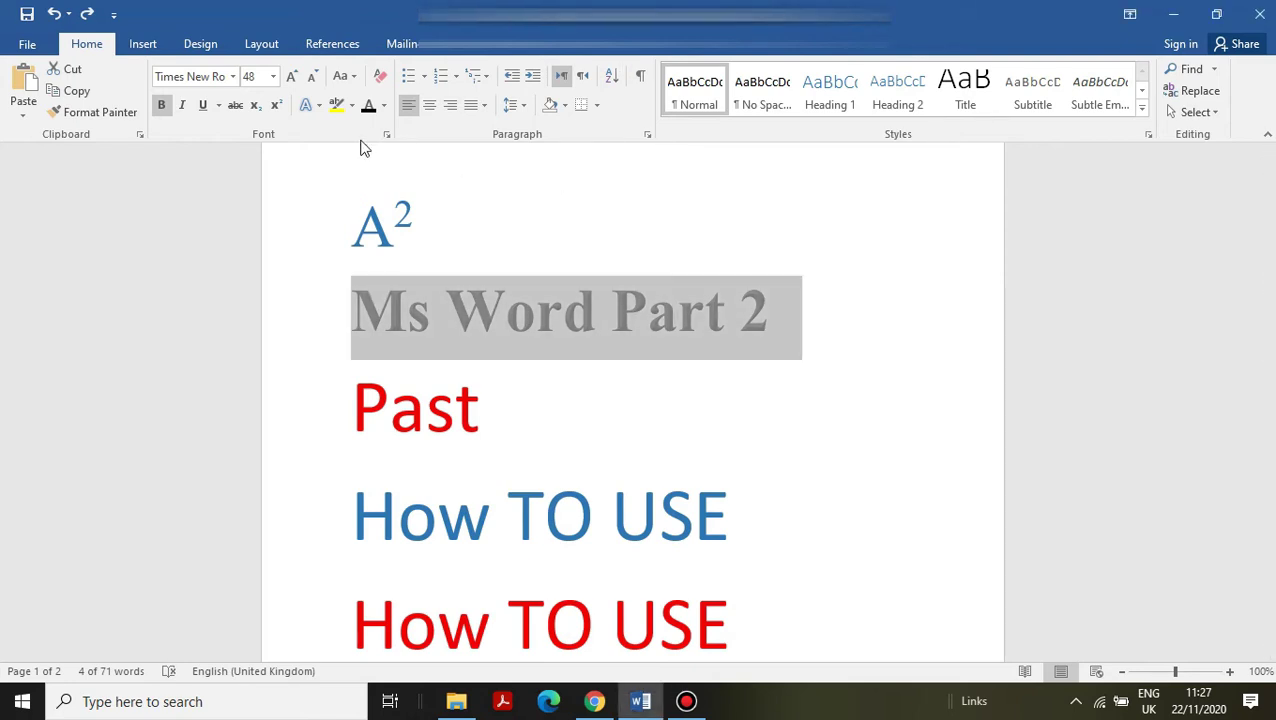
Highlight the whole title "Ms Word Part 2" in yellow.
left_click(393, 316)
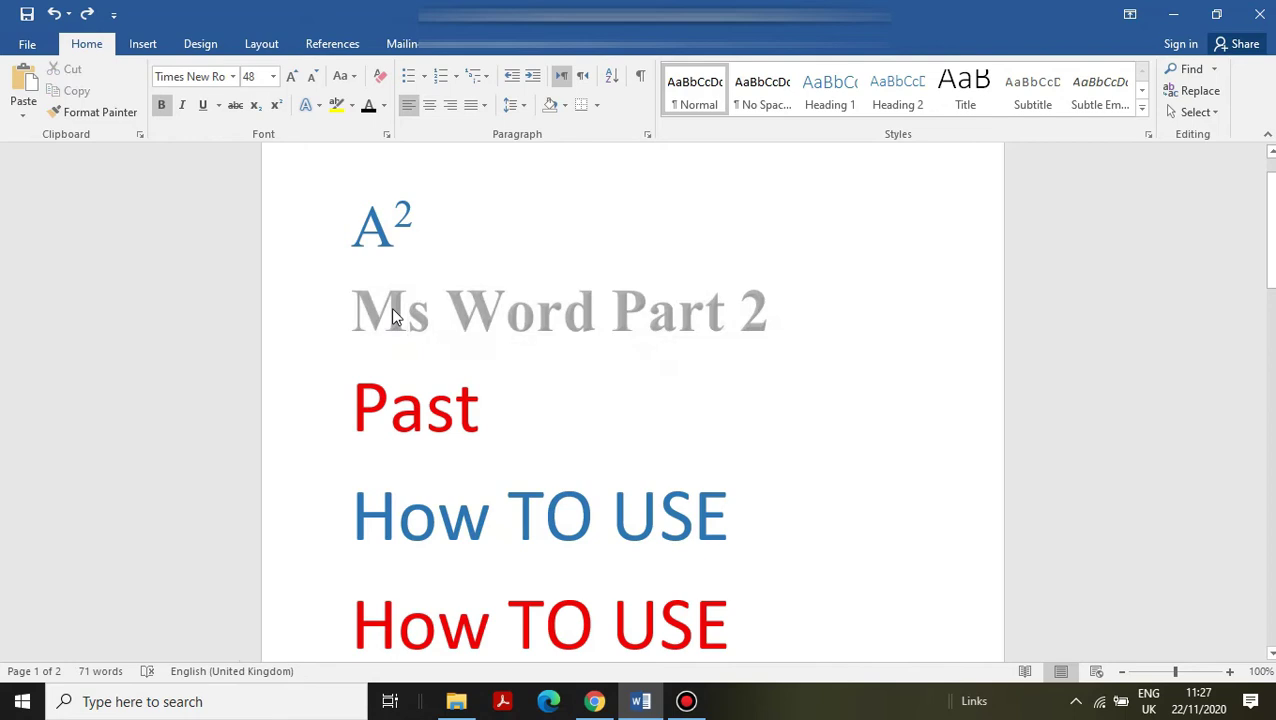
left_click(365, 313)
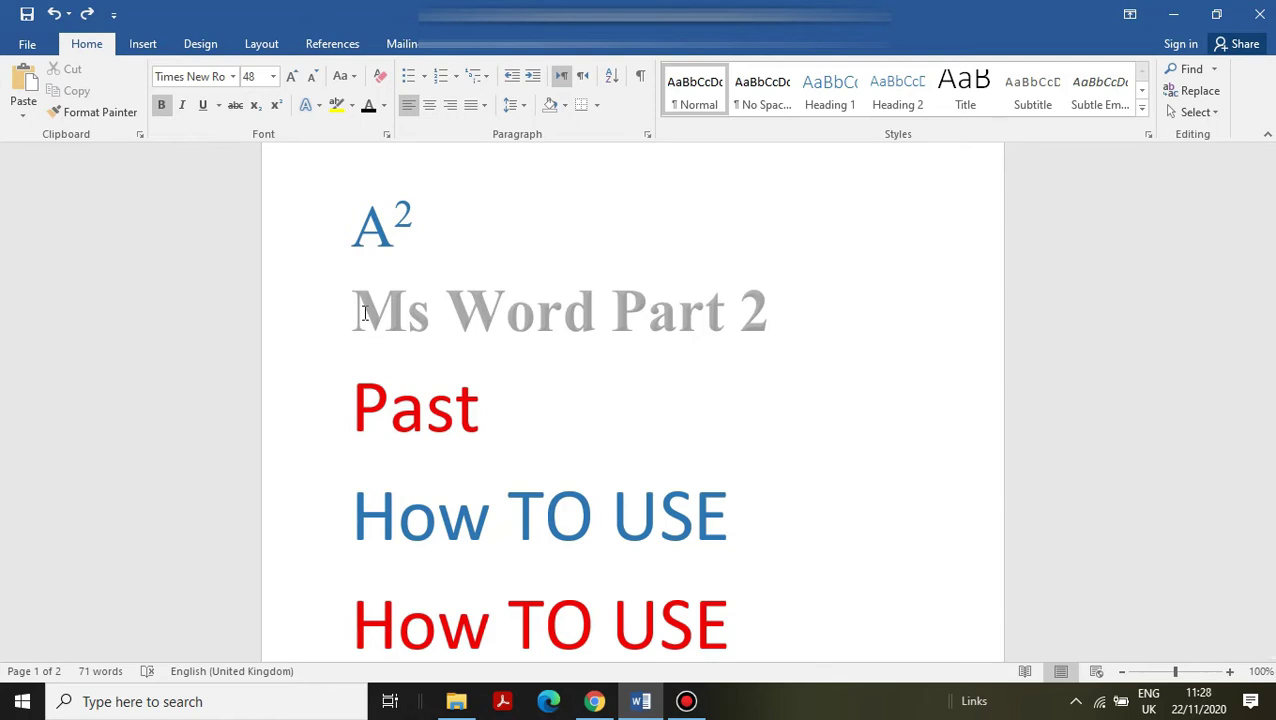
key("ctrl+shift+Right")
key("ctrl+shift+Right")
key("ctrl+shift+Right")
key("ctrl+shift+Right")
key("ctrl+shift+Right")
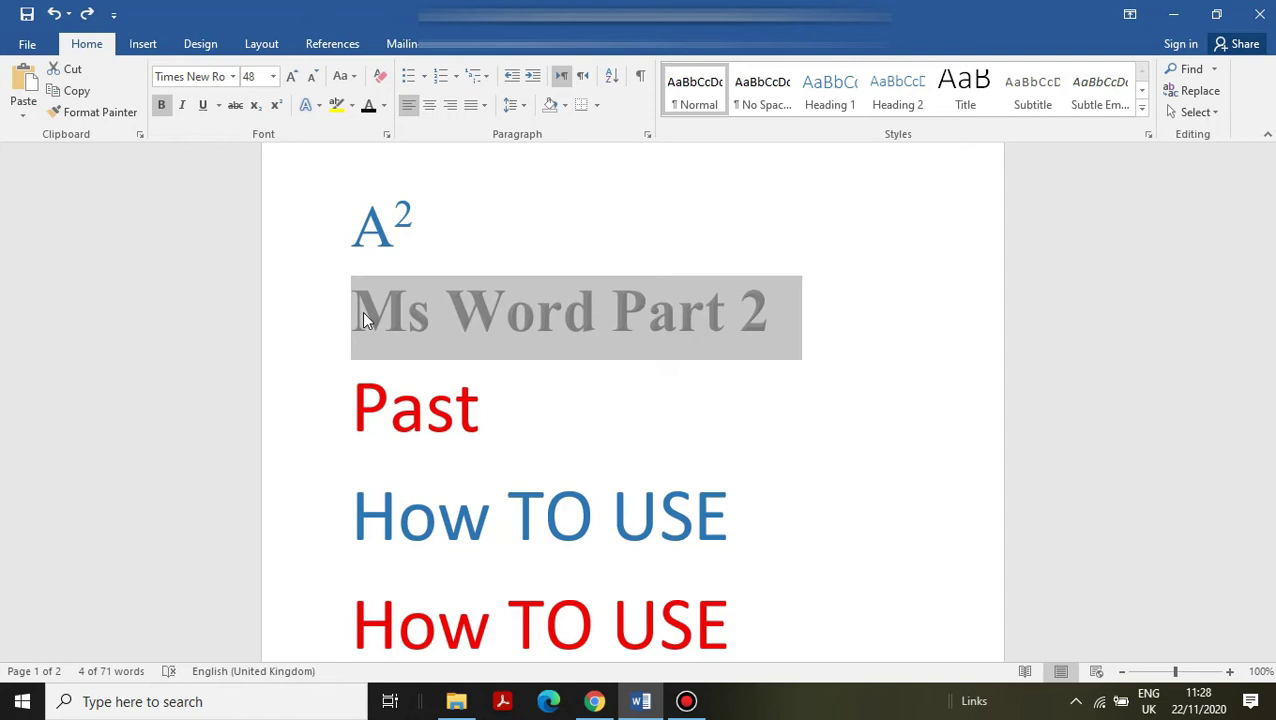
left_click(336, 108)
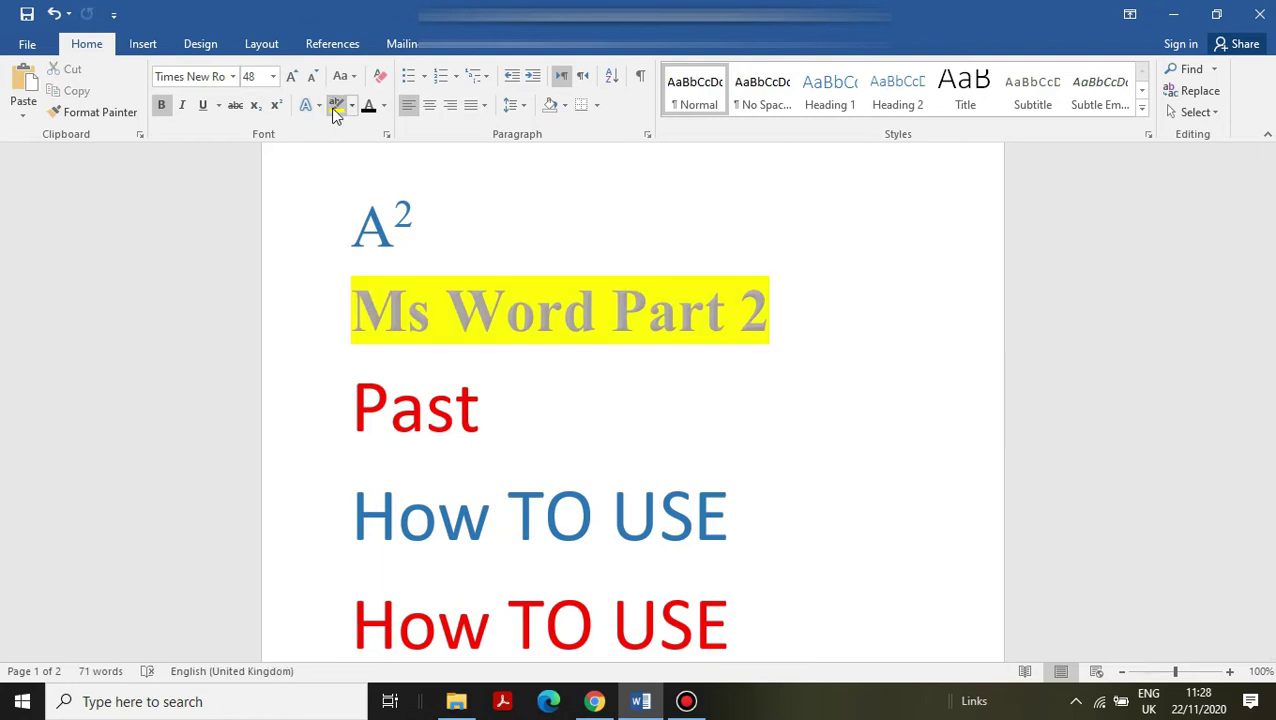
Set the highlight color of the whole title "Ms Word Part 2" to black.
left_click(350, 108)
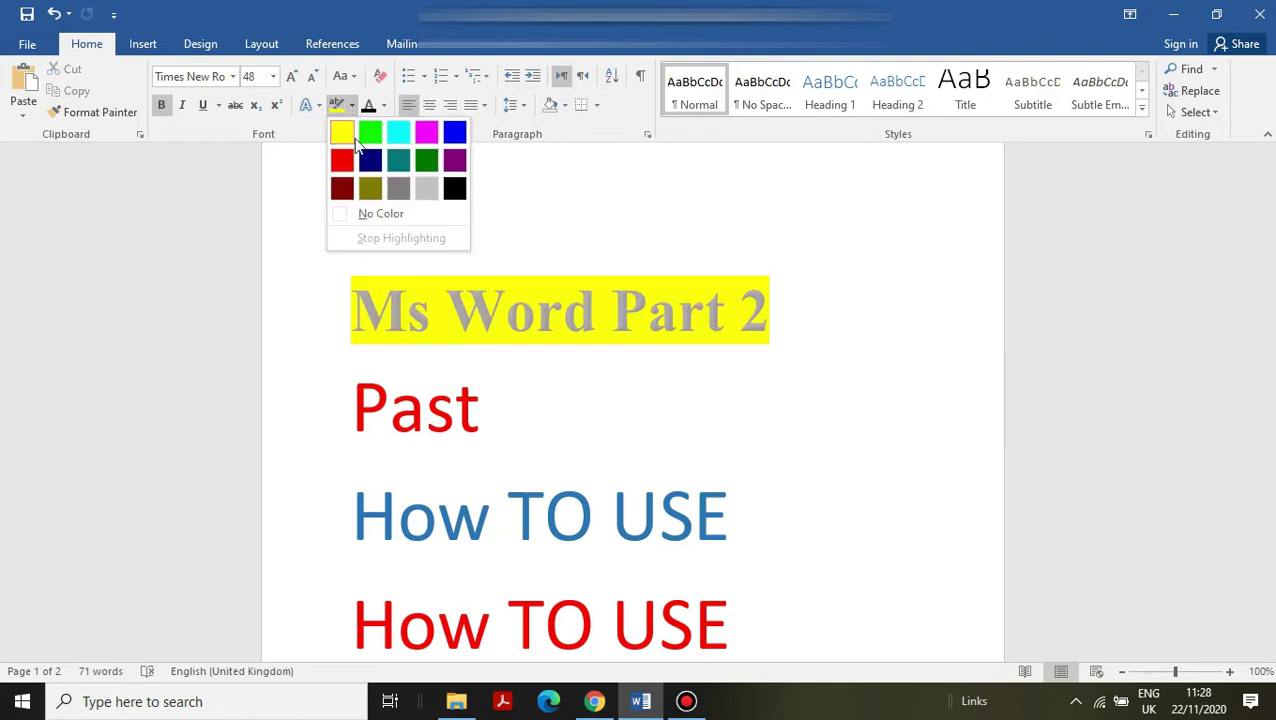
left_click(452, 188)
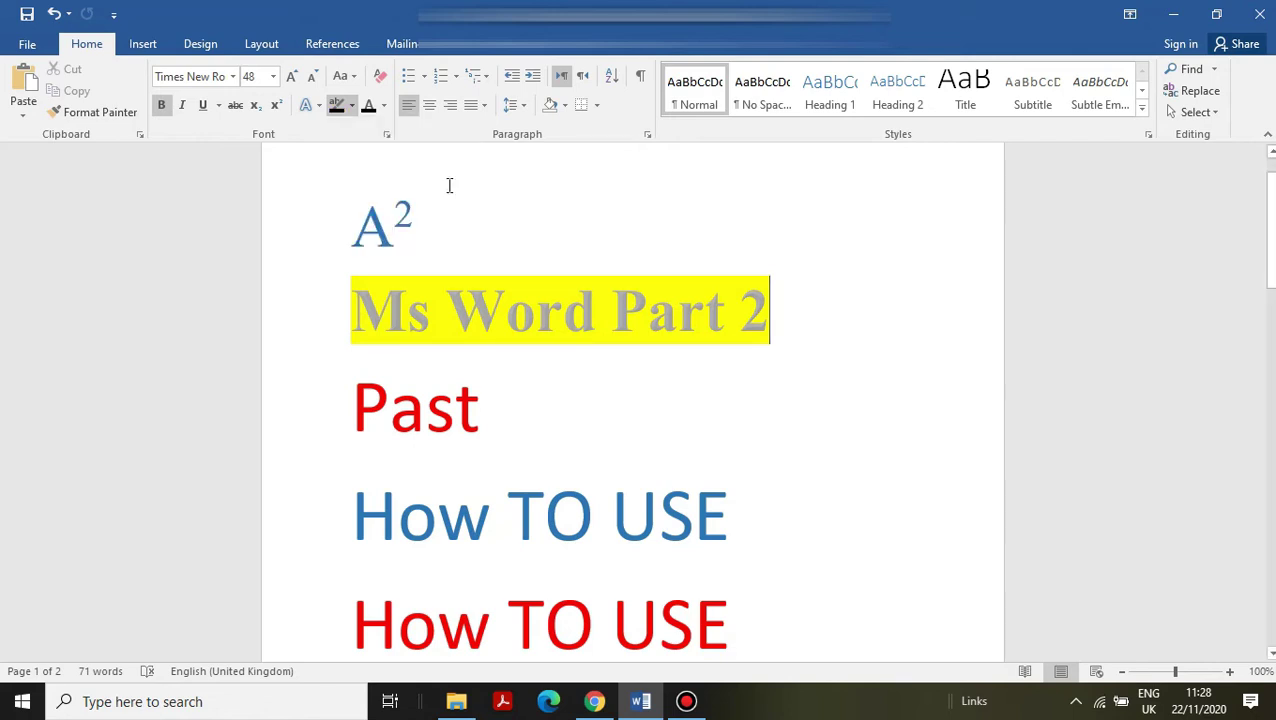
key("shift+Left")
key("shift+Left")
key("shift+Left")
key("shift+Left")
key("shift+Left")
key("shift+Left")
key("shift+Left")
key("shift+Left")
key("shift+Left")
key("shift+Left")
key("shift+Left")
key("shift+Left")
key("shift+Left")
key("shift+Left")
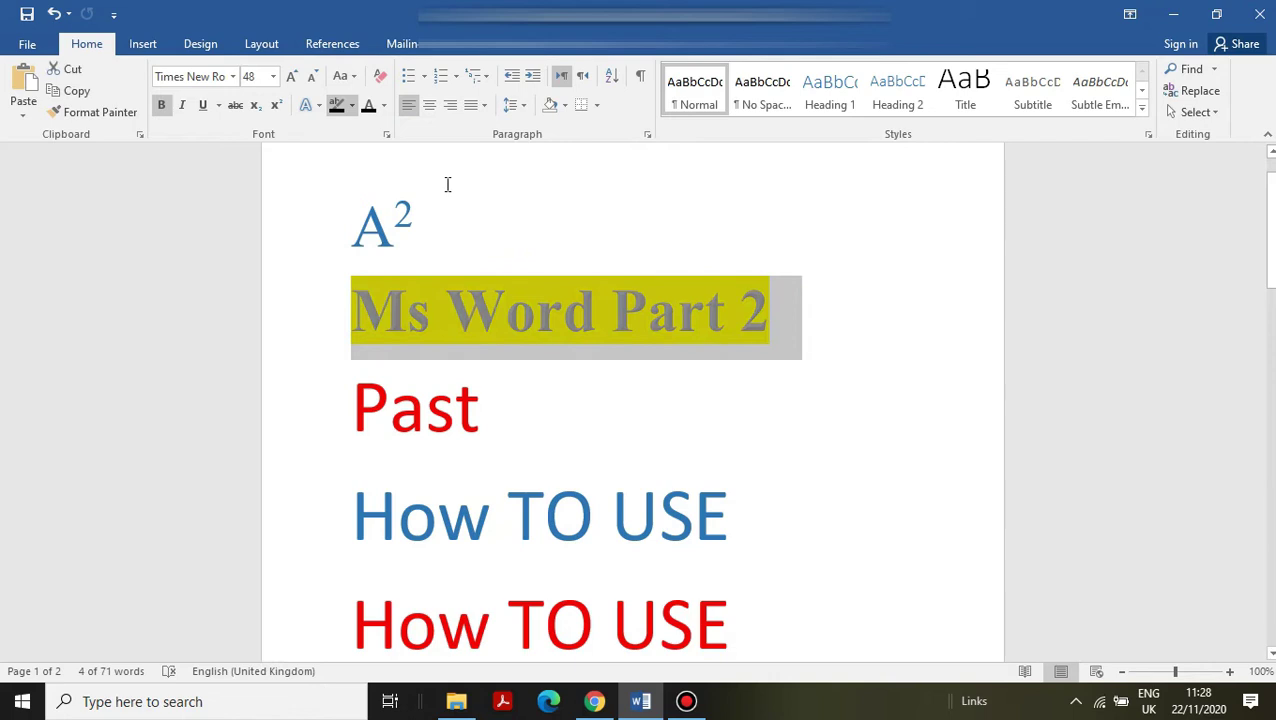
left_click(351, 106)
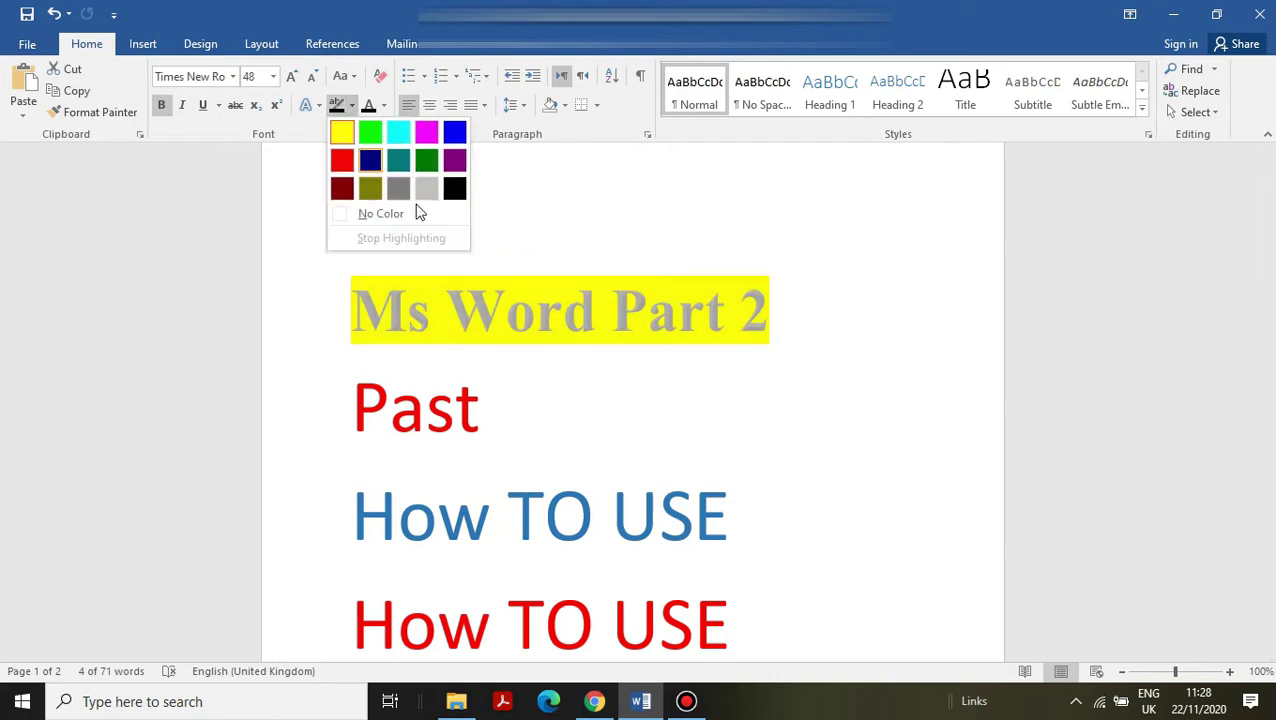
left_click(450, 203)
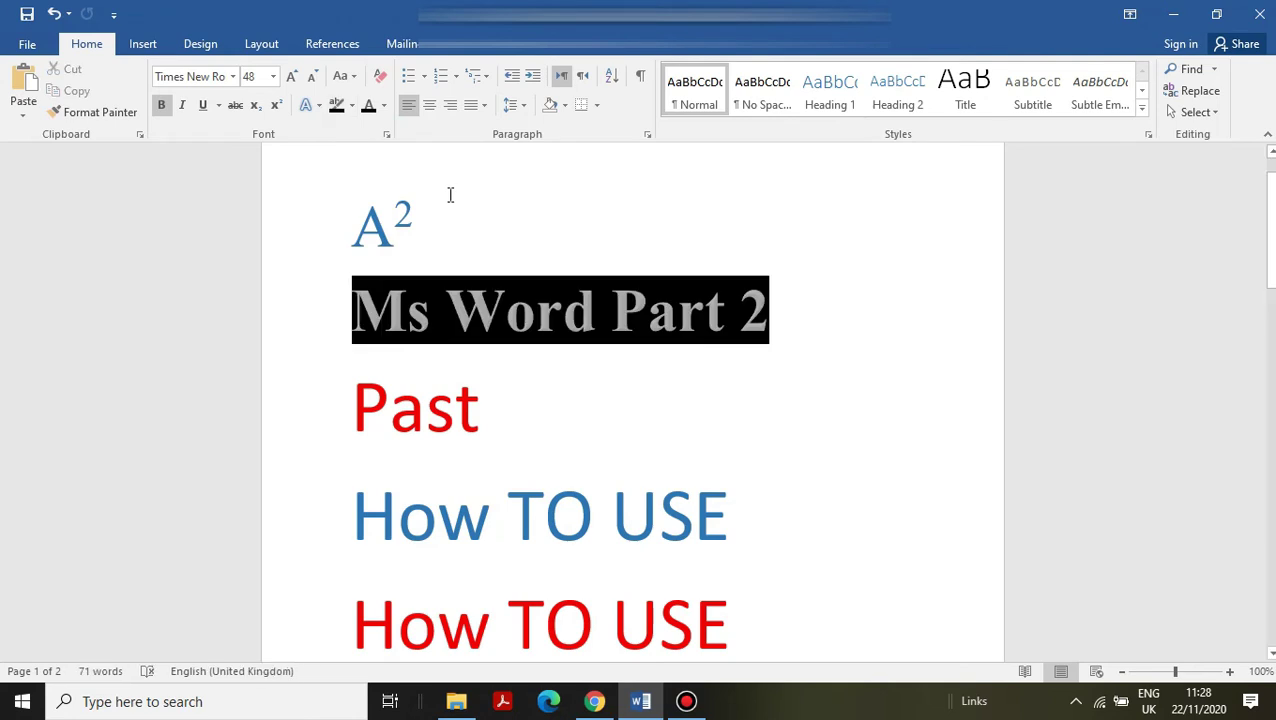
left_click(450, 197)
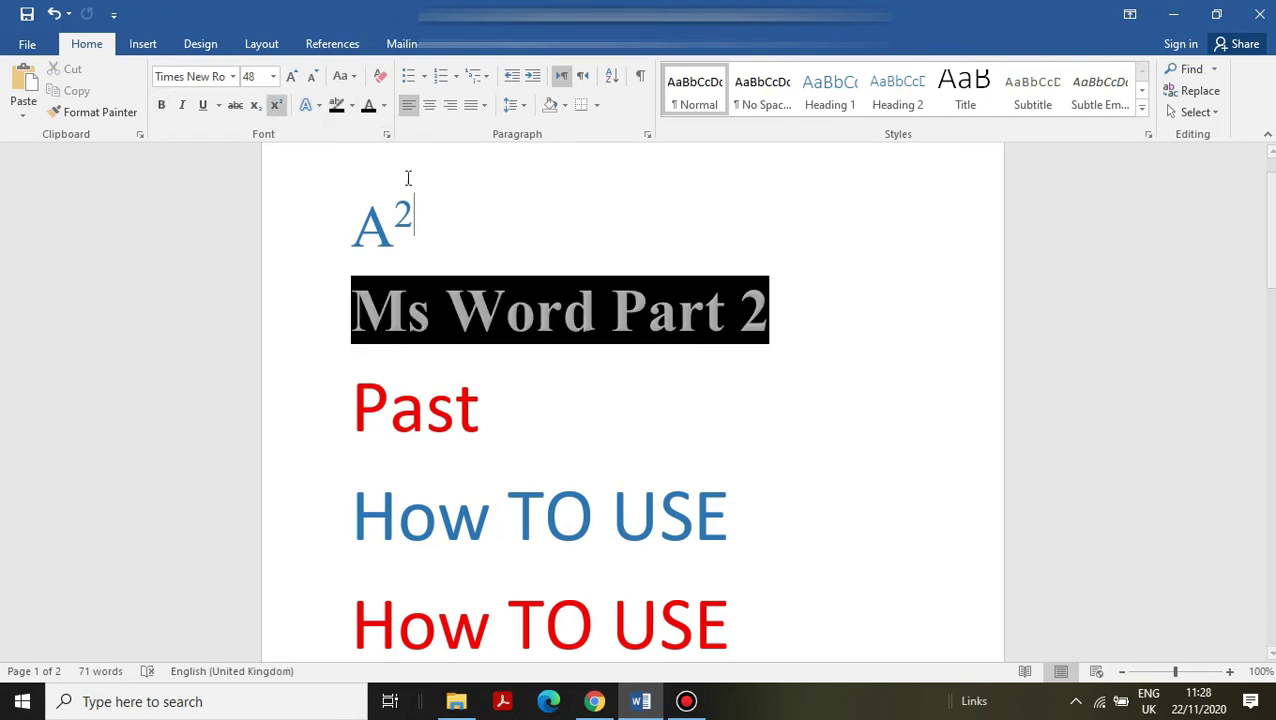
Change the font color of the first "How TO USE" line to the base green theme color.
left_click_drag(353, 515, 780, 498)
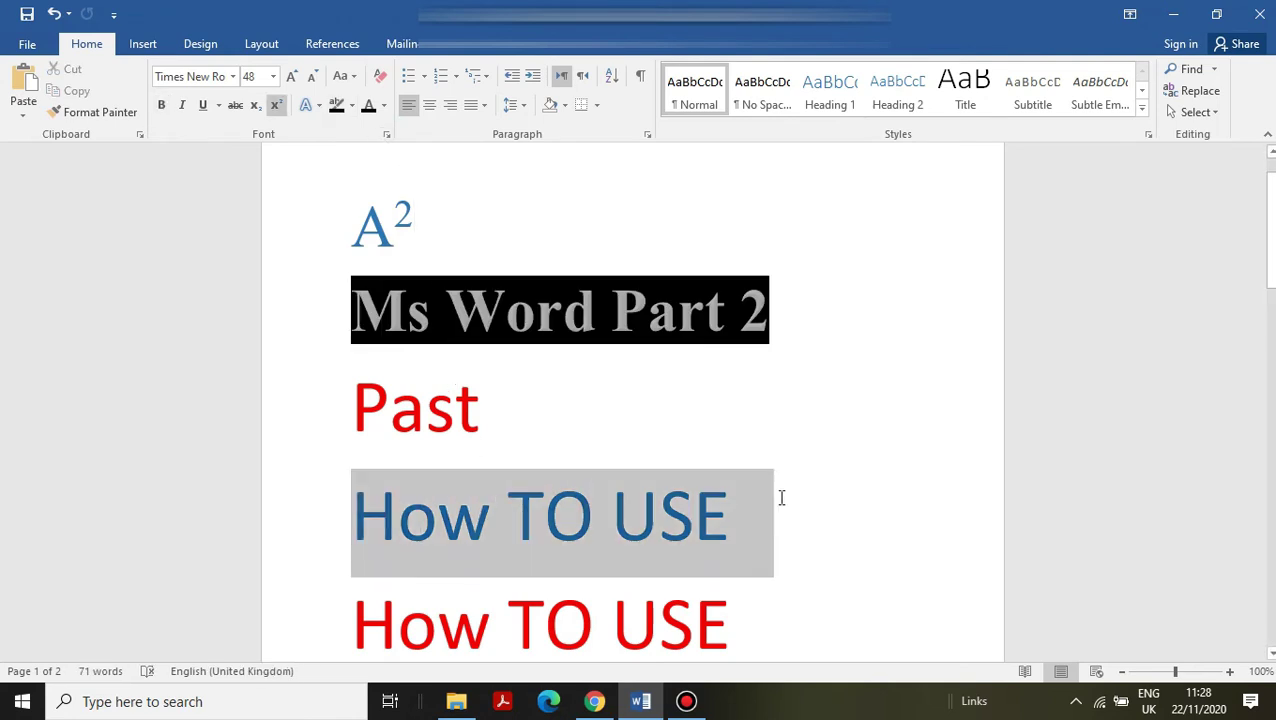
left_click(384, 106)
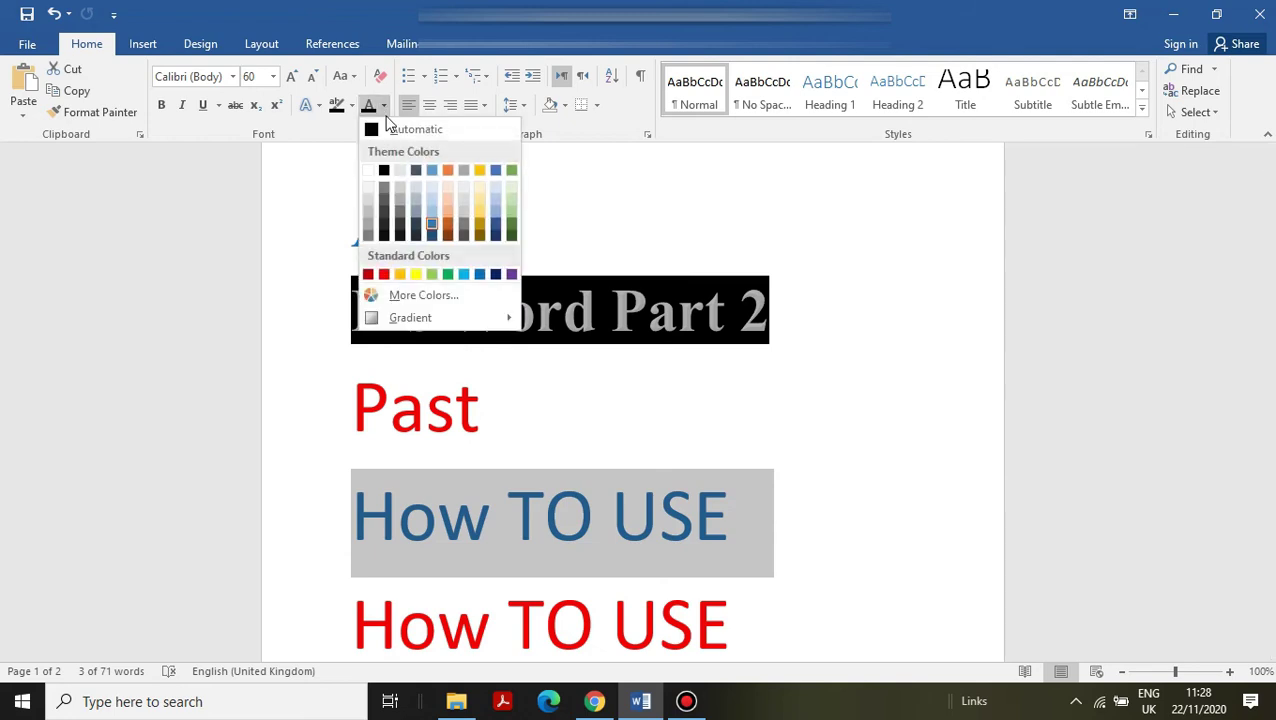
left_click(511, 172)
left_click(510, 170)
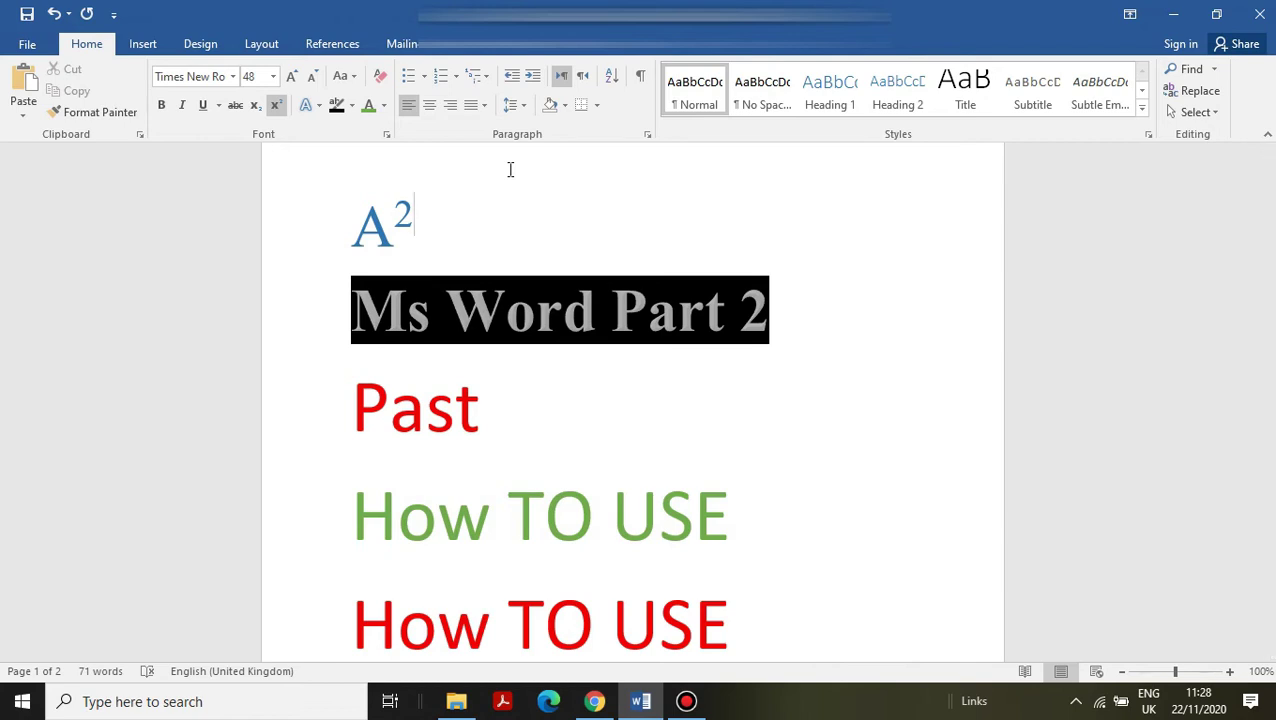
Delete the text box repeating the Facebook line below the paragraph on page 2.
scroll(464, 410, "down", 2)
scroll(464, 410, "down", 8)
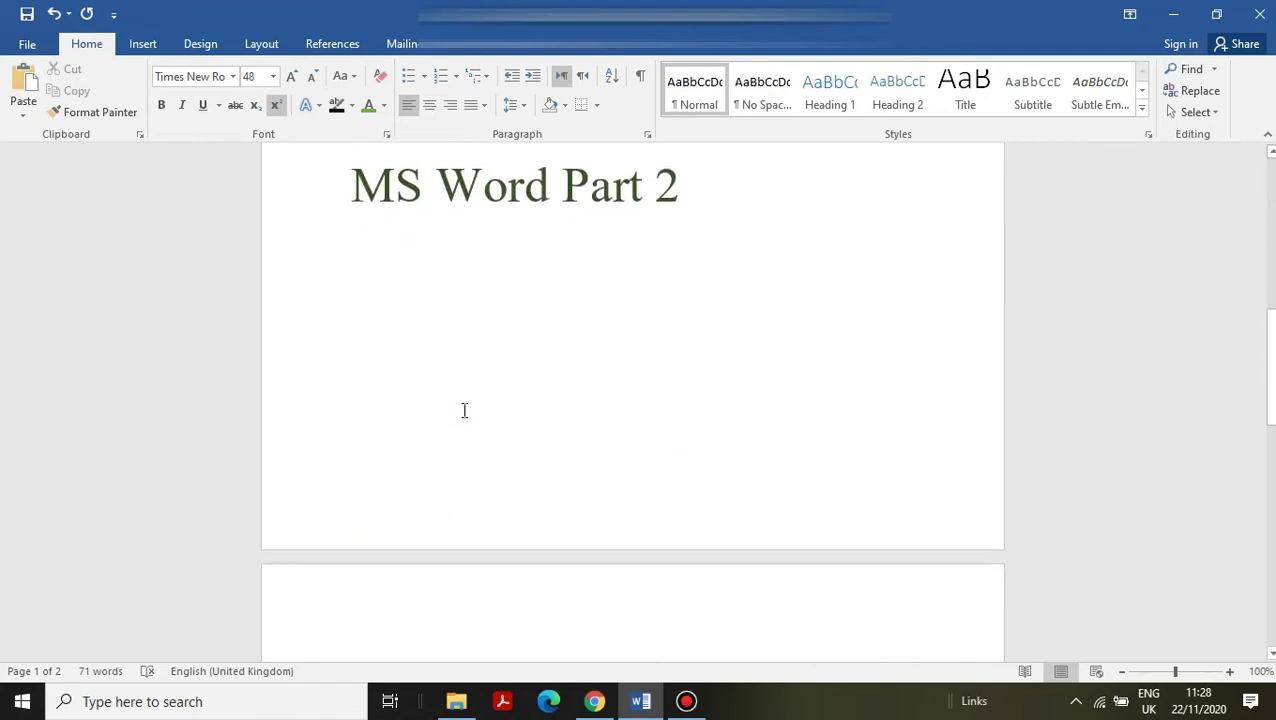
scroll(464, 410, "down", 1)
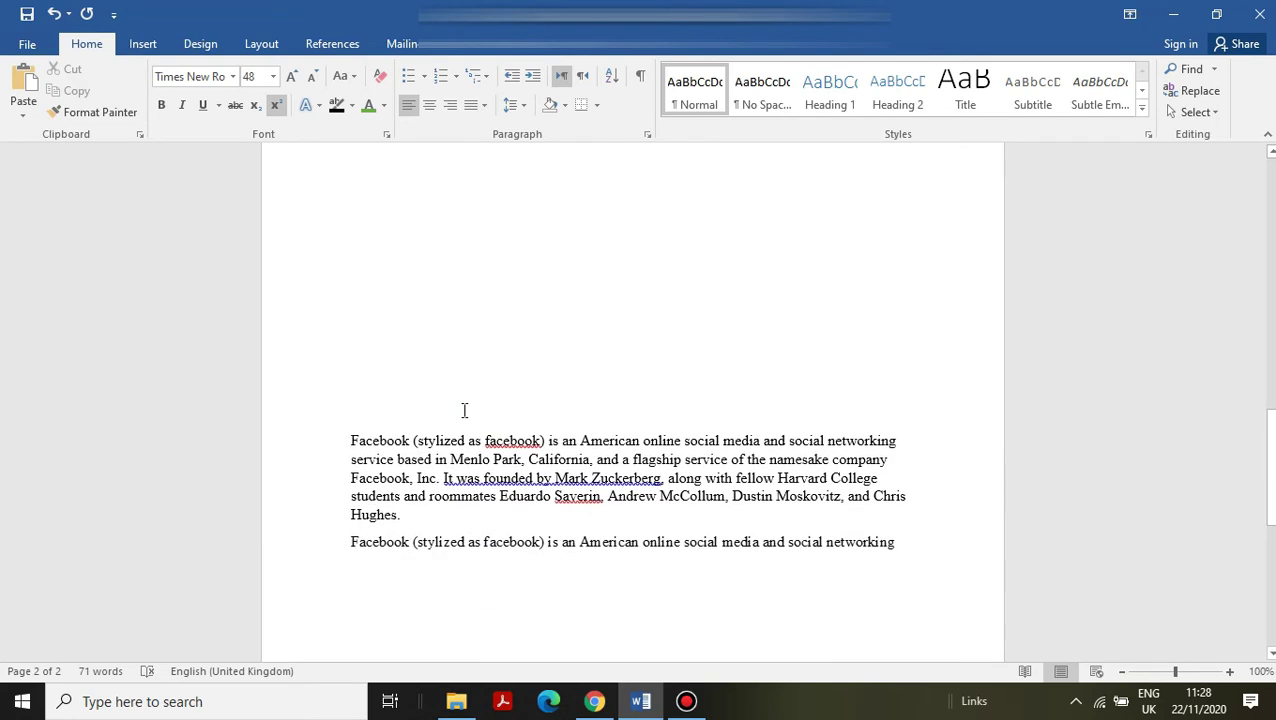
left_click(483, 540)
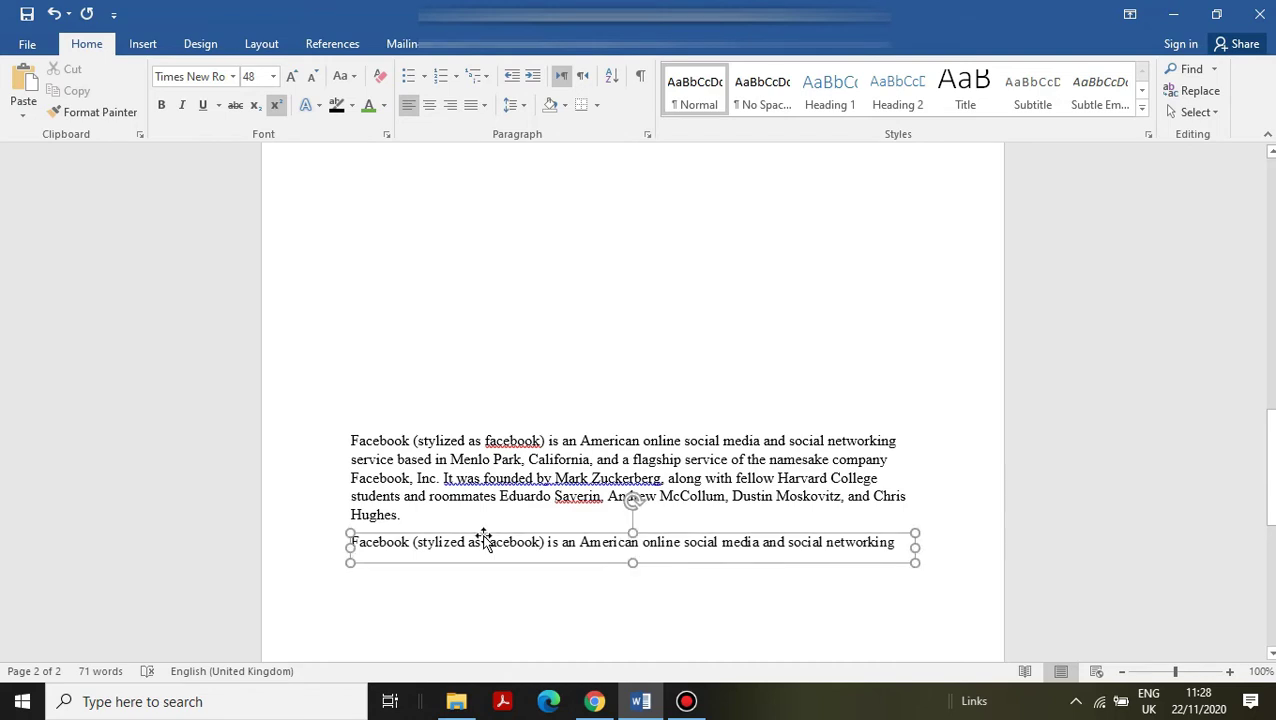
key("Delete")
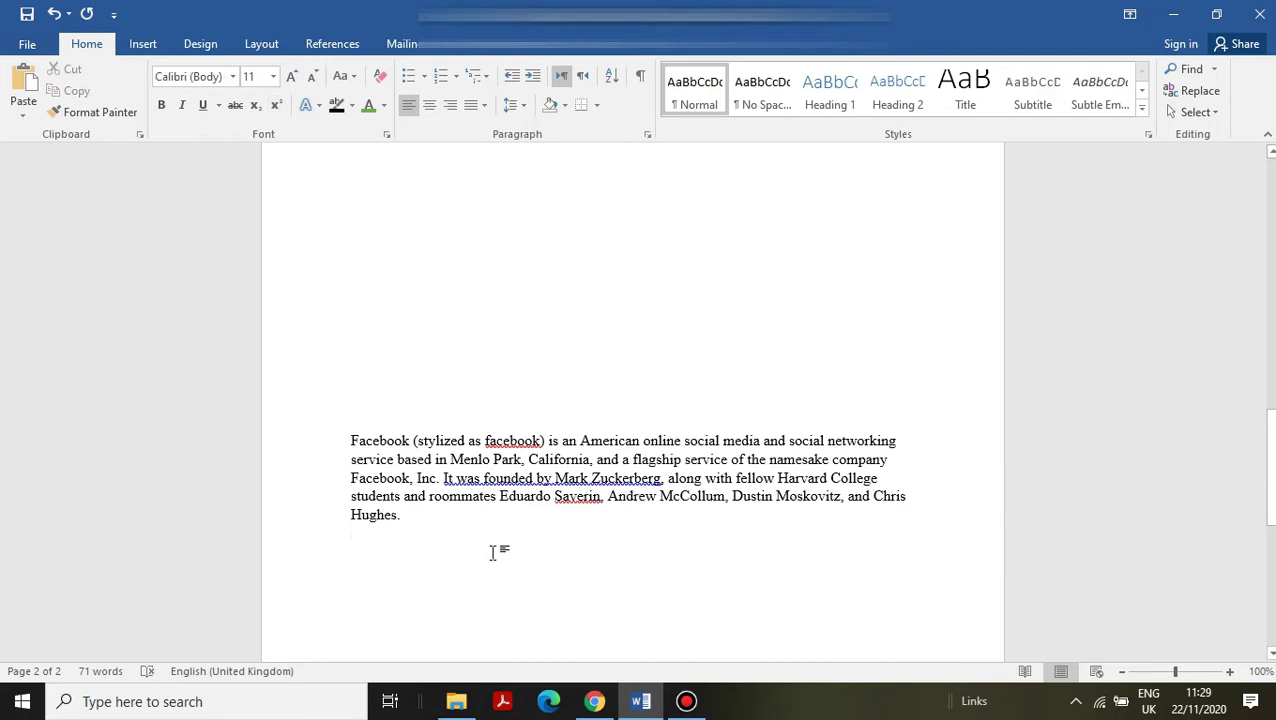
Apply round bullets to the Facebook paragraph and split off a second bullet item starting at "networking service".
left_click(349, 439)
left_click(407, 85)
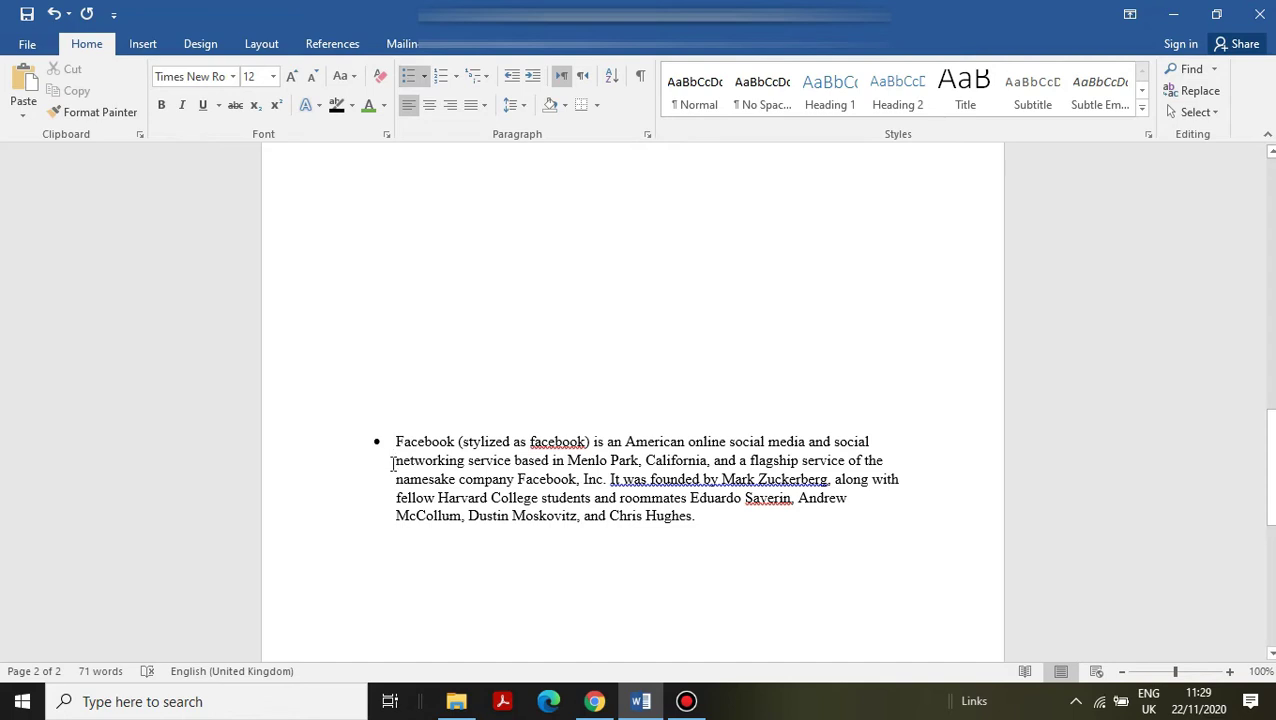
left_click(874, 441)
key("Return")
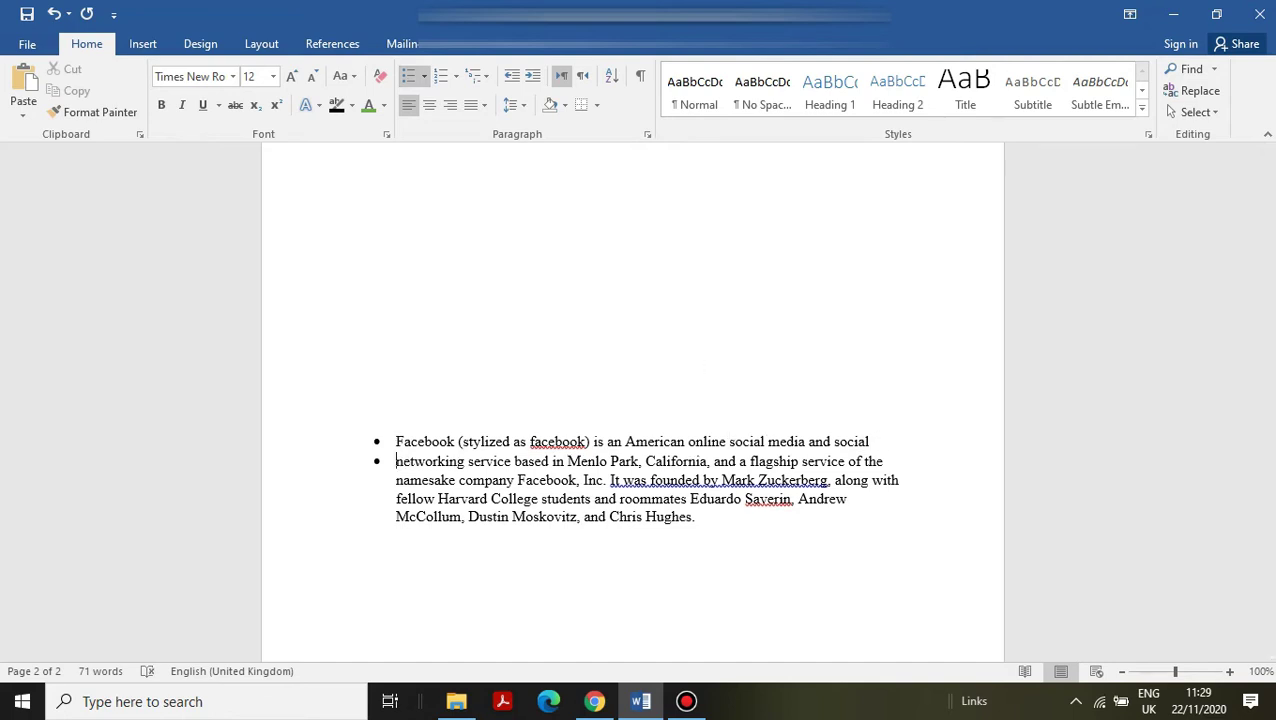
Split the second bullet item after "flagship service of the" so that "namesake company" starts a third item.
key("ctrl+Right")
key("Right")
key("Right")
key("Right")
key("Right")
key("Right")
key("Right")
key("Right")
key("Right")
key("Right")
key("Right")
key("Right")
key("Right")
key("Right")
key("Right")
key("Right")
key("Right")
key("Right")
key("Right")
key("Right")
key("Right")
key("Right")
key("Right")
key("Right")
key("Right")
key("Right")
key("Right")
key("Right")
key("Right")
key("Right")
key("Right")
key("Right")
key("Right")
key("Right")
key("Right")
key("Right")
key("Right")
key("Right")
key("Right")
key("Right")
key("Right")
key("Return")
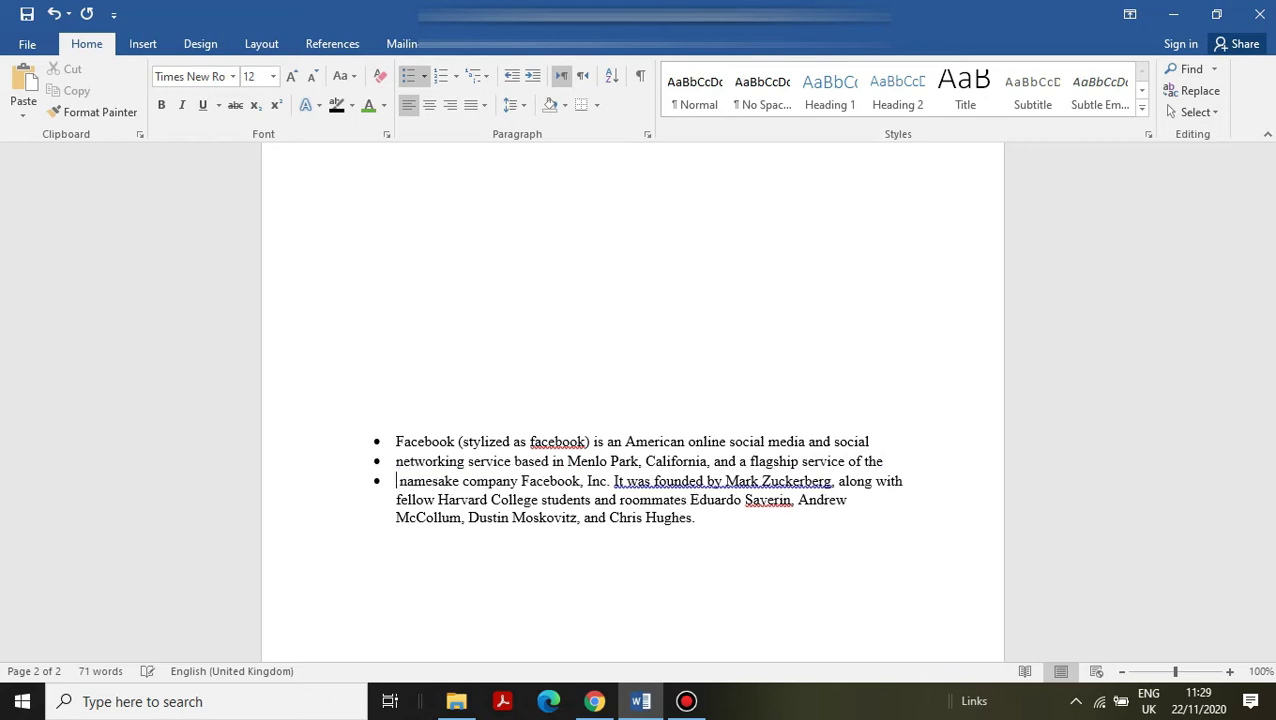
Split the third bullet item after "along with" so that "fellow Harvard College" starts a fourth item, leaving no blank bullet between them.
key("Return")
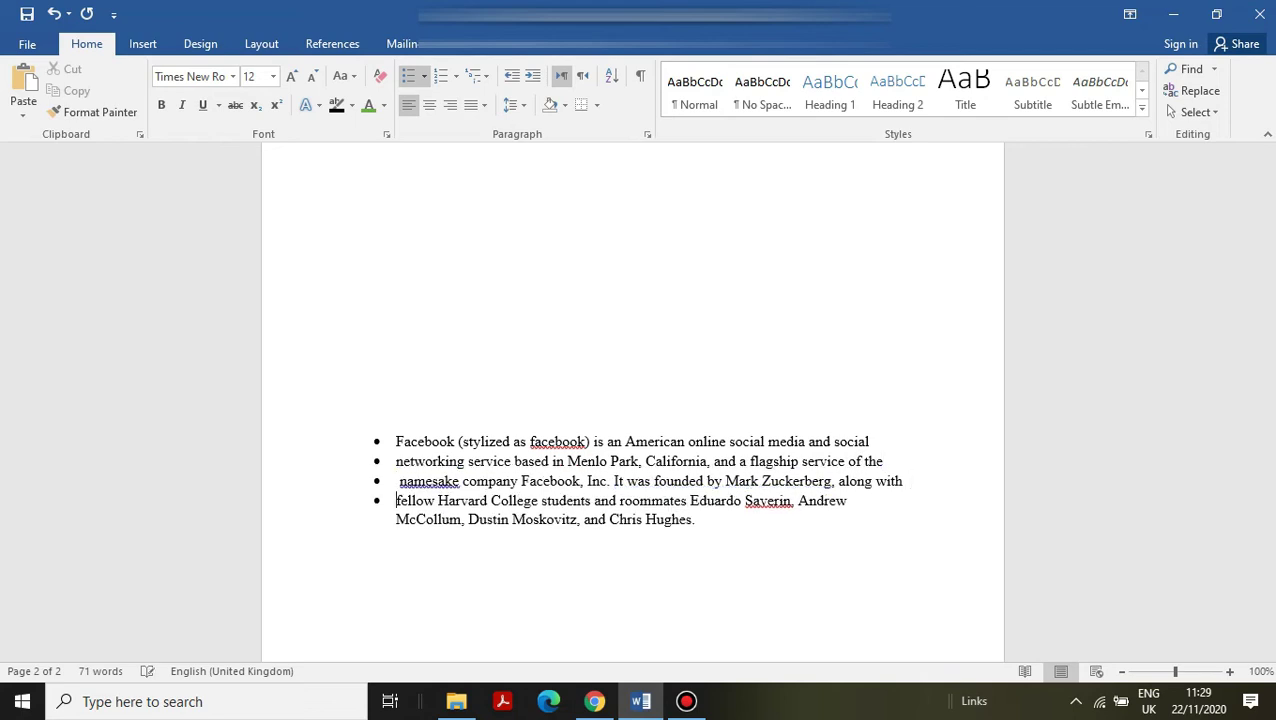
key("Left")
key("shift+Return")
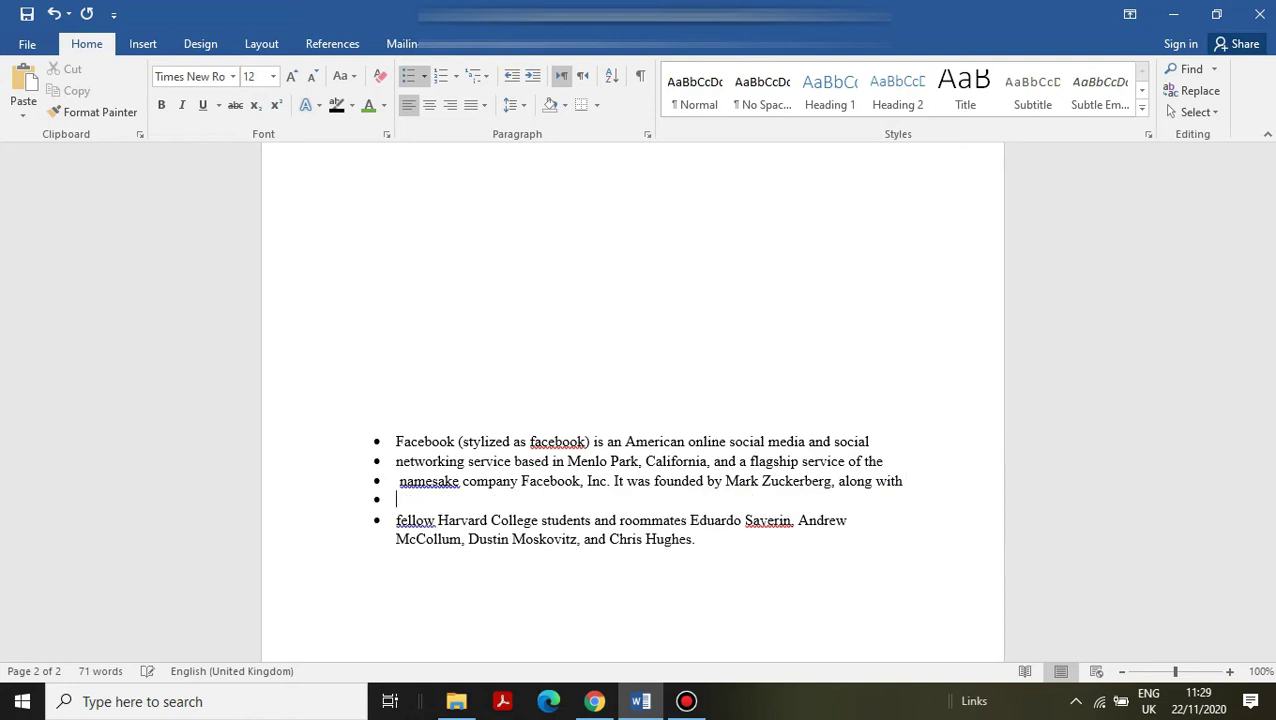
key("BackSpace")
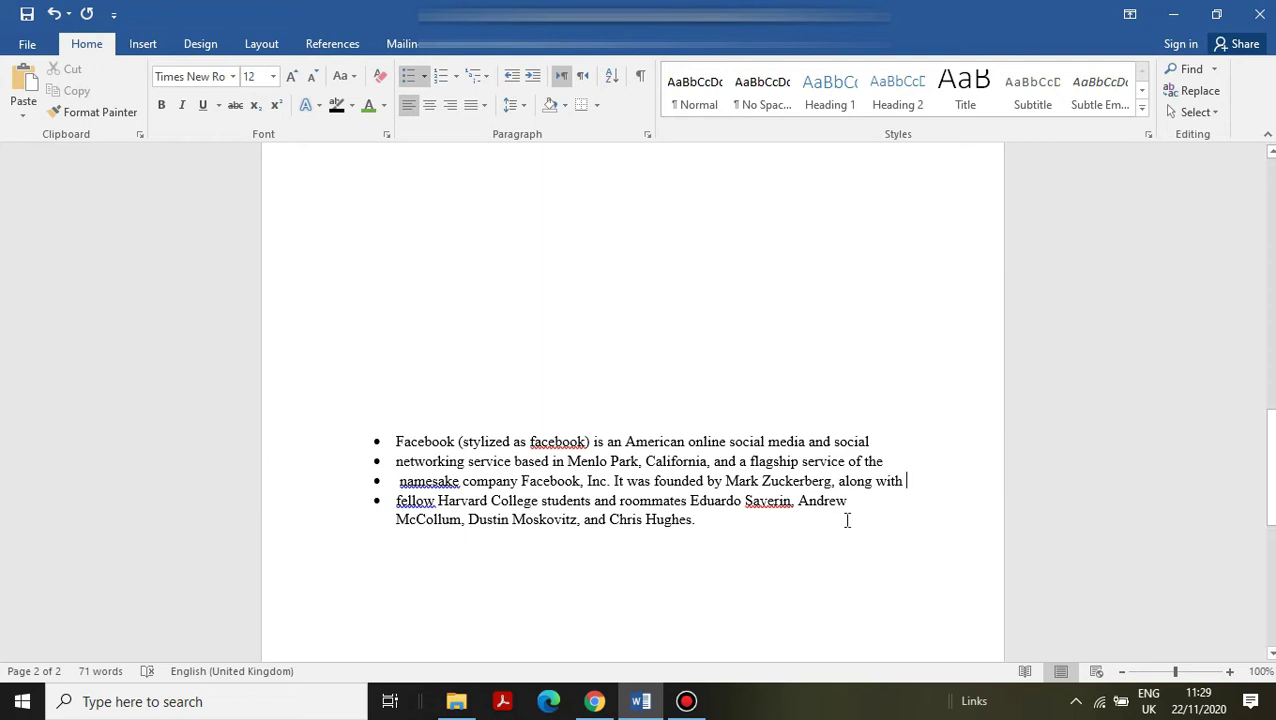
Restyle the whole four-item list with the four-diamond bullet, and convert it to the 1., 2., 3. number format.
left_click(698, 521)
left_click_drag(698, 521, 396, 440)
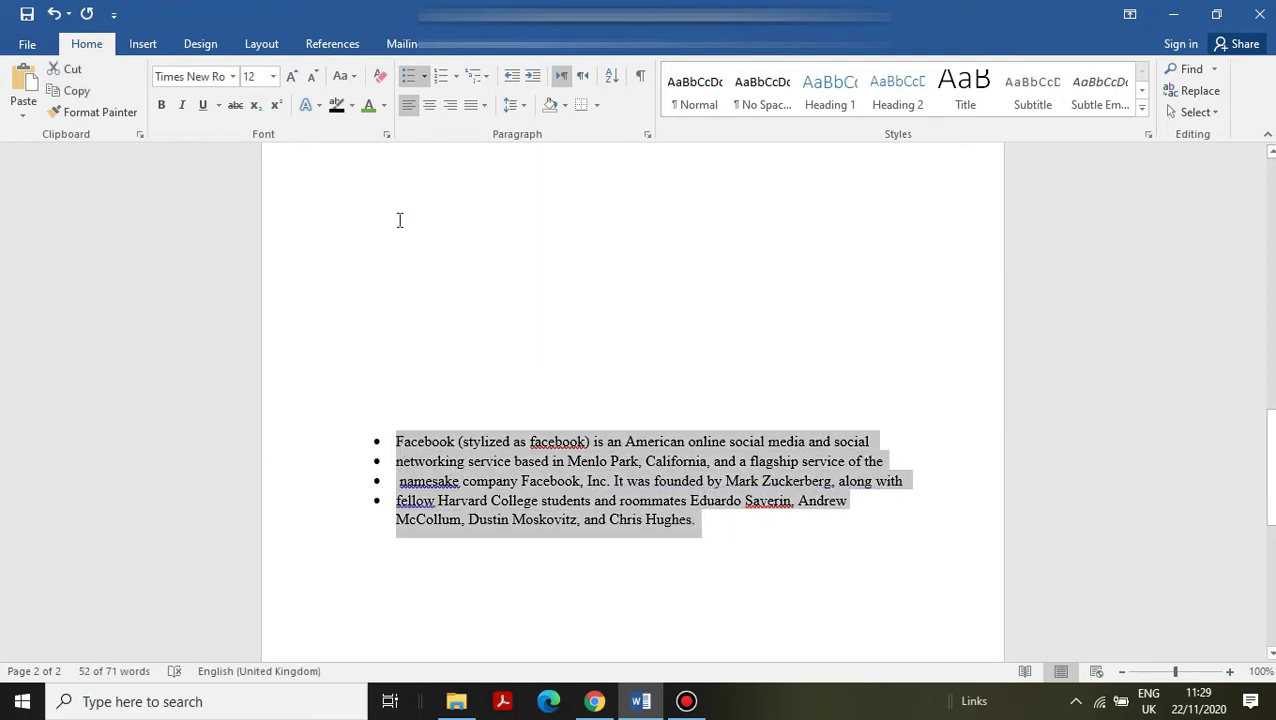
left_click(424, 80)
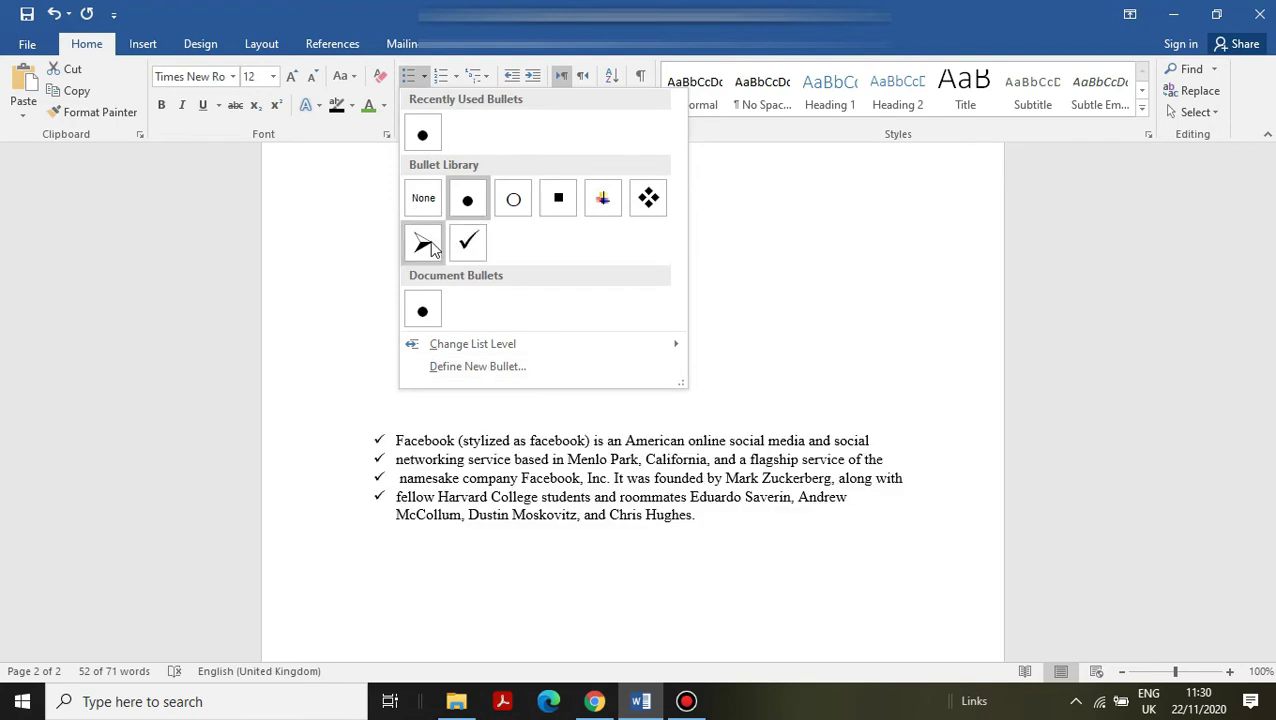
left_click(650, 199)
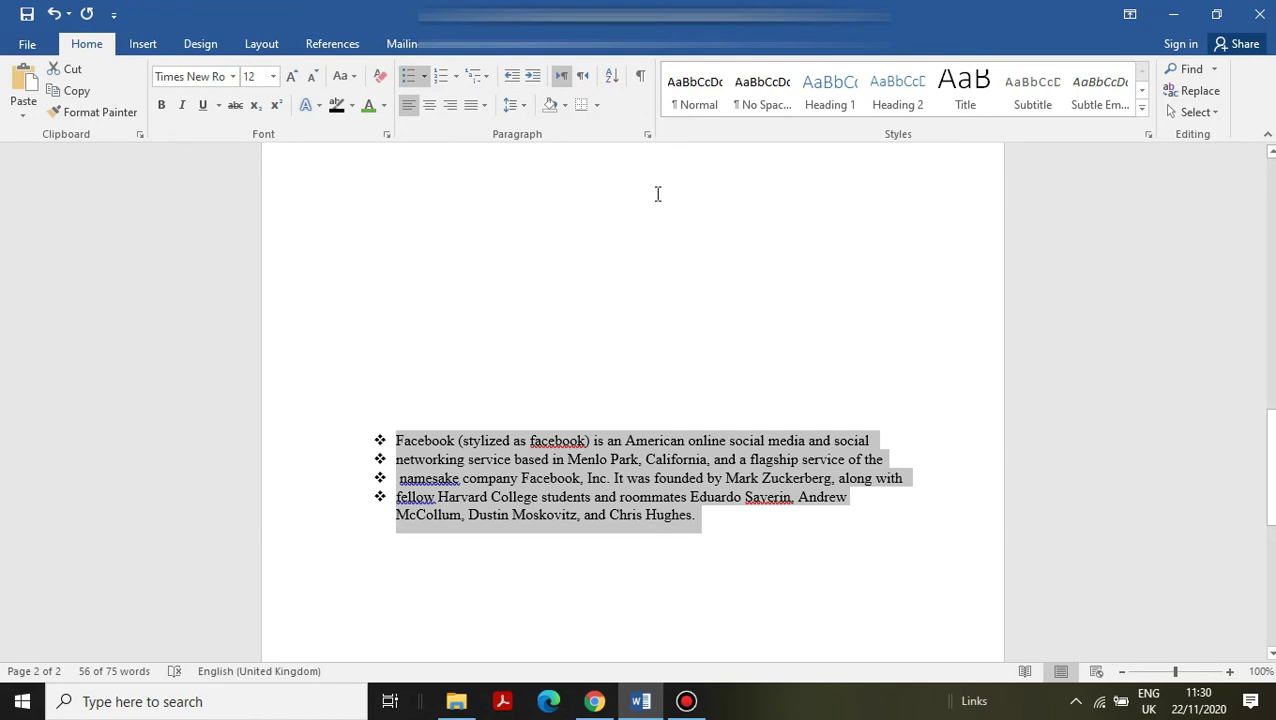
left_click(455, 80)
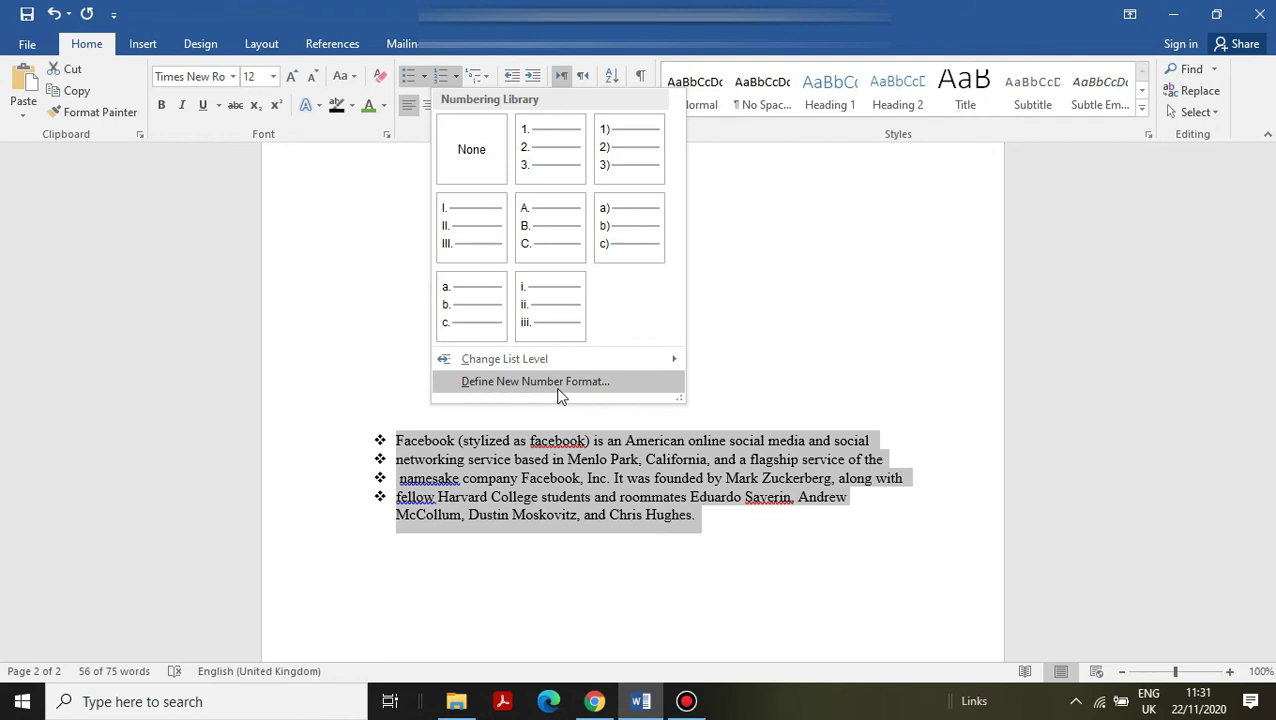
left_click(555, 165)
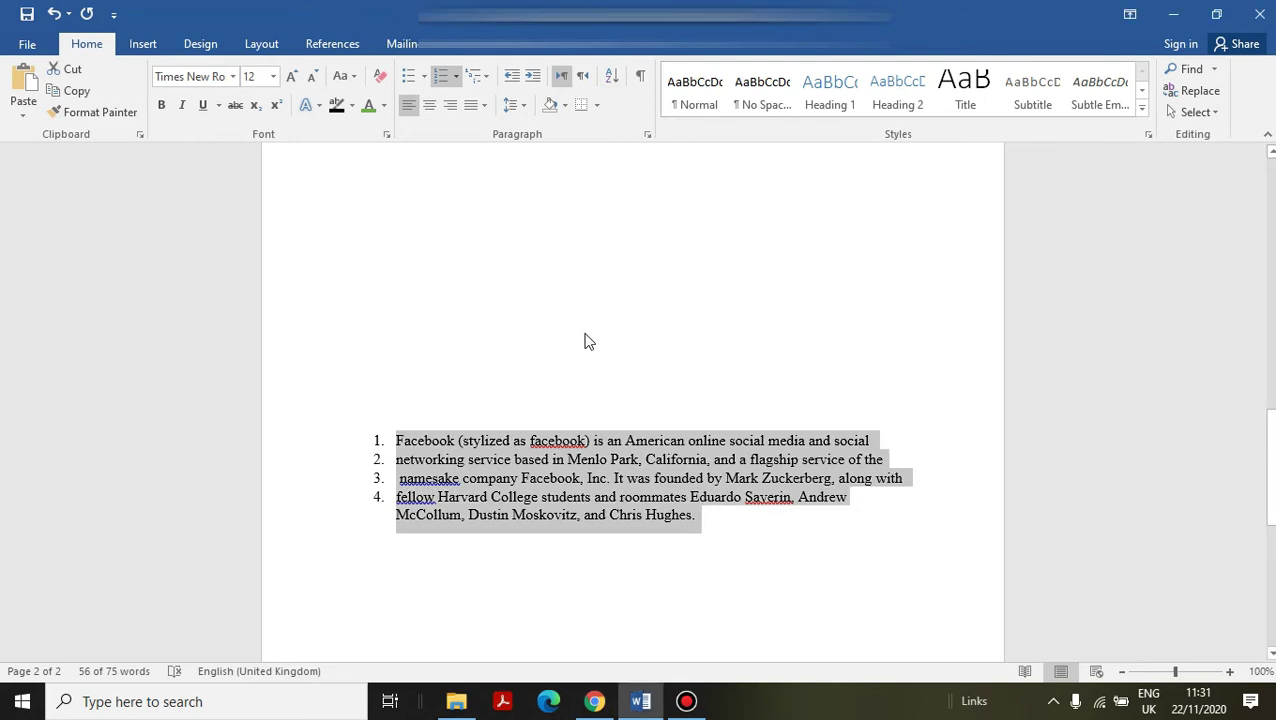
Insert a blank unnumbered line below the first numbered item.
scroll(553, 355, "down", 2)
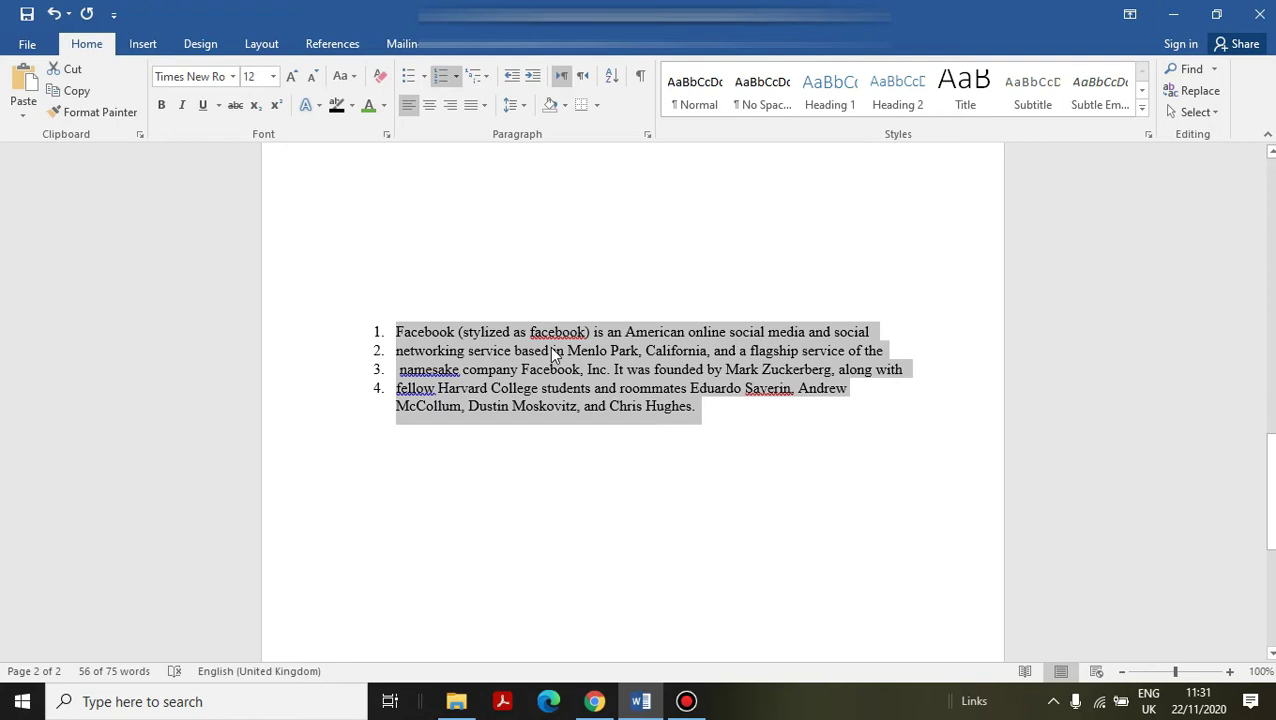
left_click(873, 333)
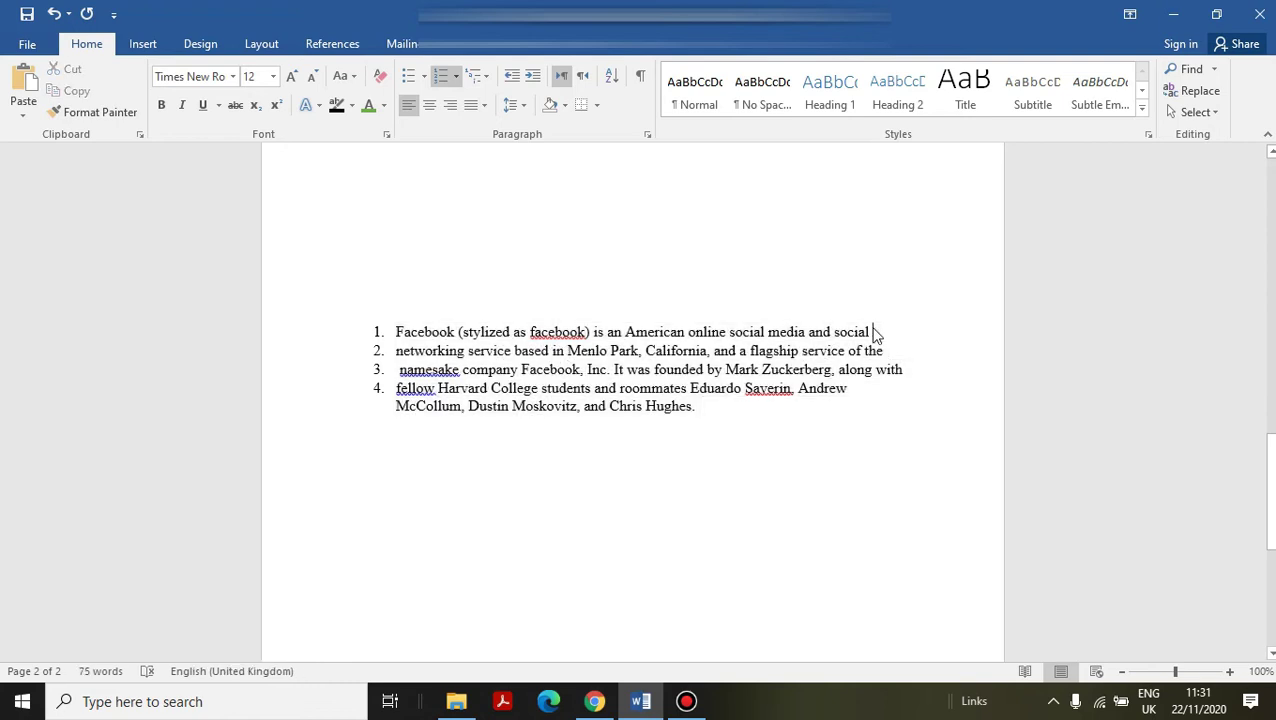
key("Return")
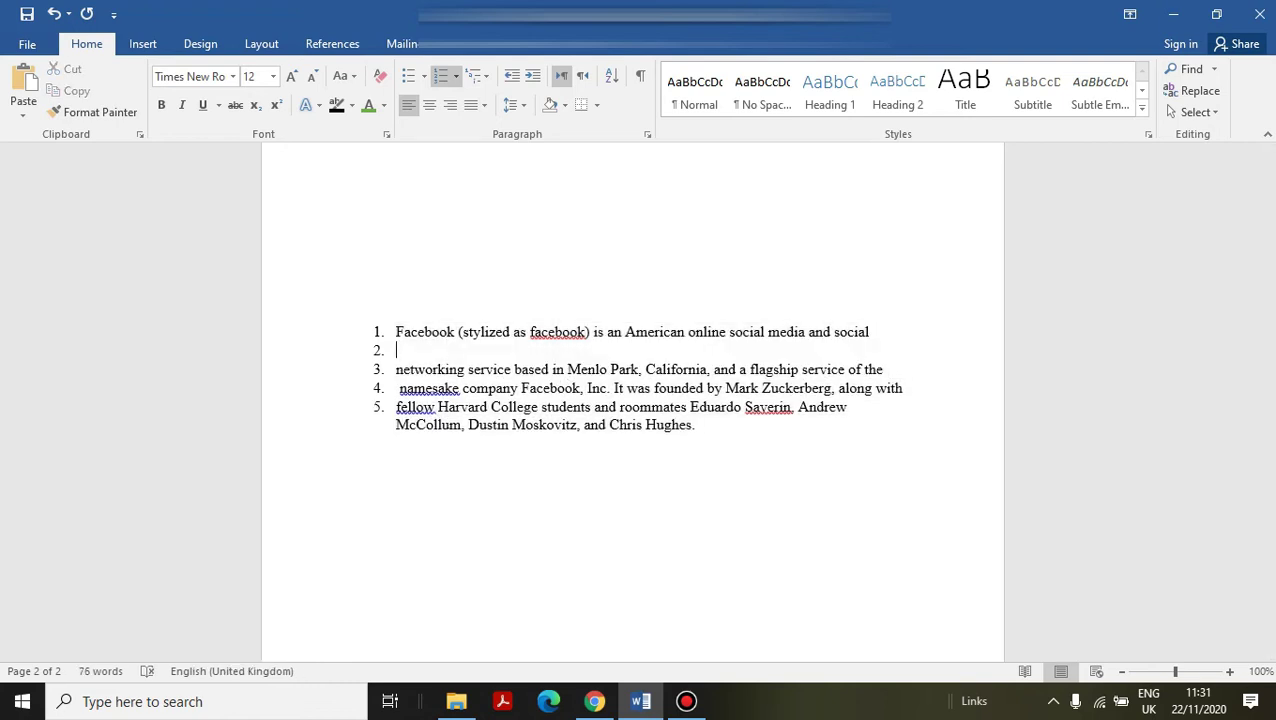
key("BackSpace")
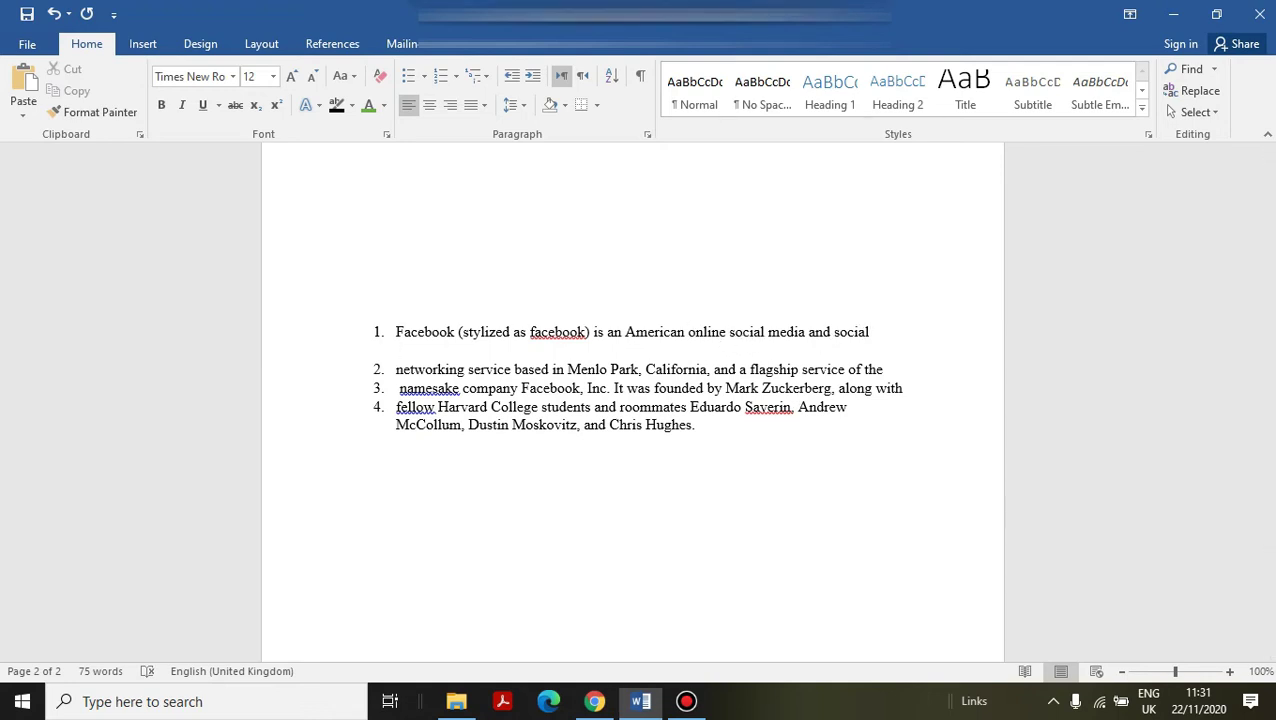
left_click(635, 276)
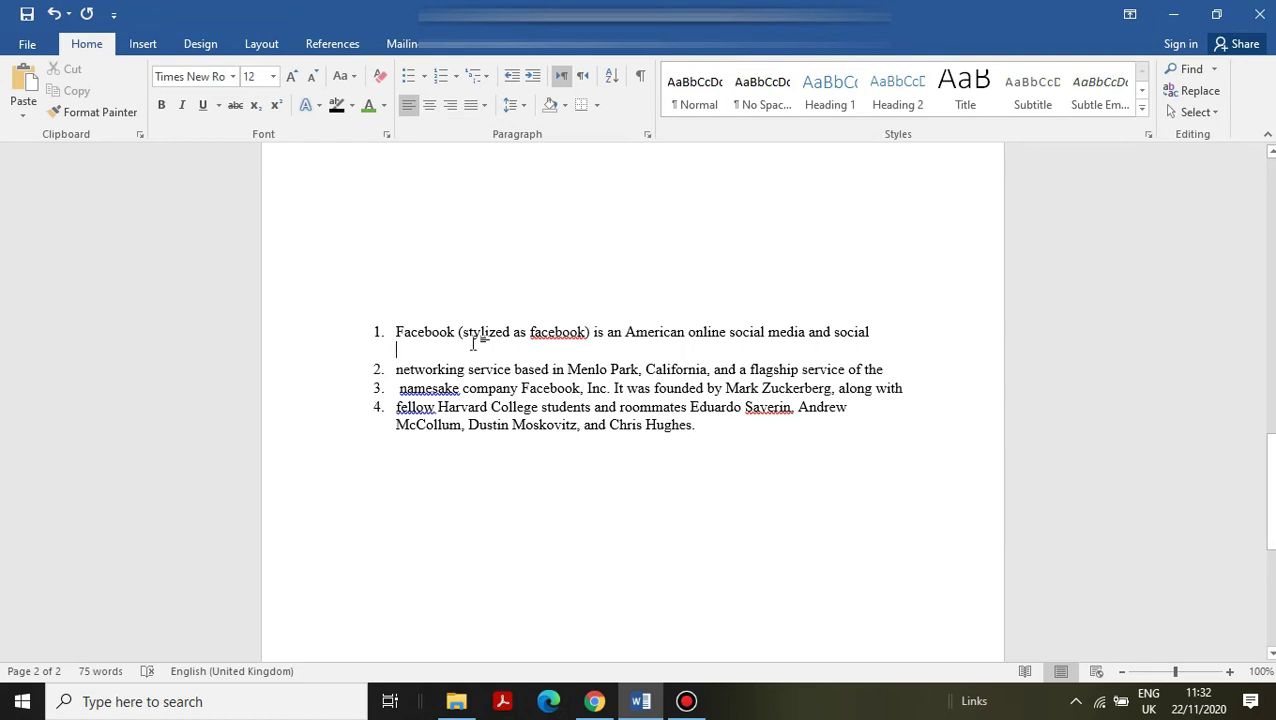
Copy "American online social media and social" from the first item into the blank line beneath it.
left_click_drag(627, 329, 860, 333)
key("ctrl+c")
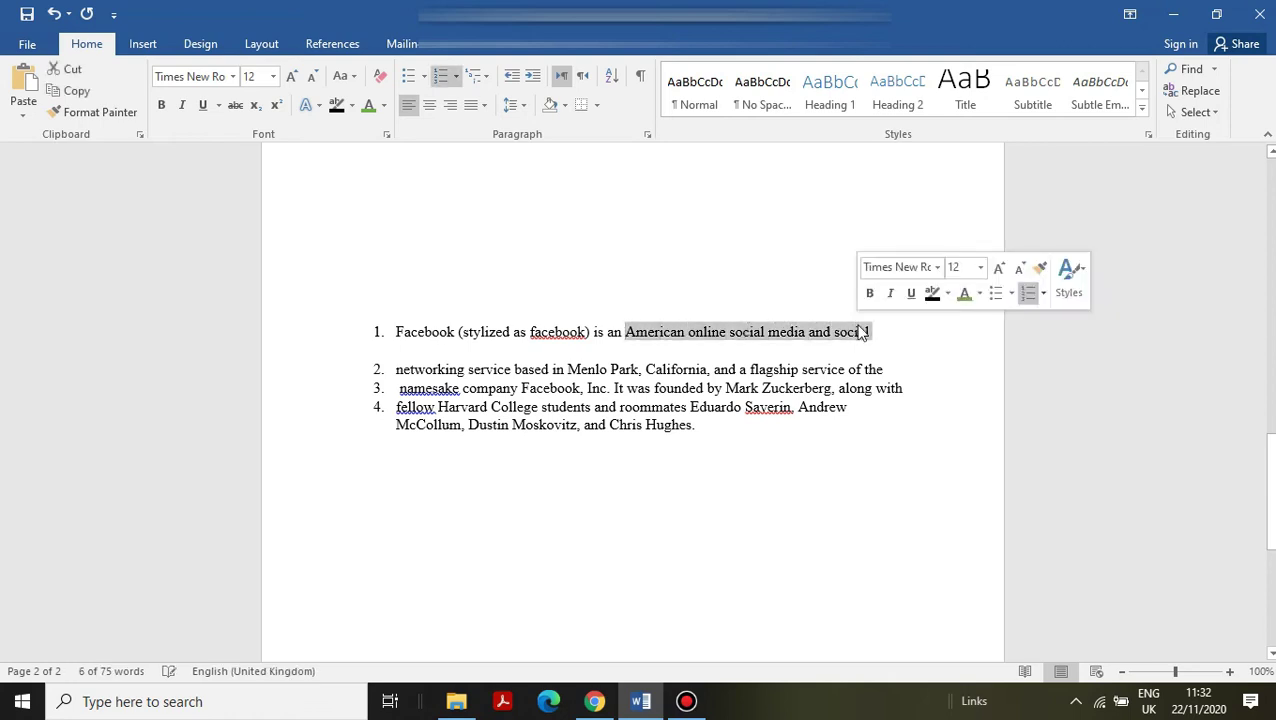
left_click(680, 357)
key("ctrl+v")
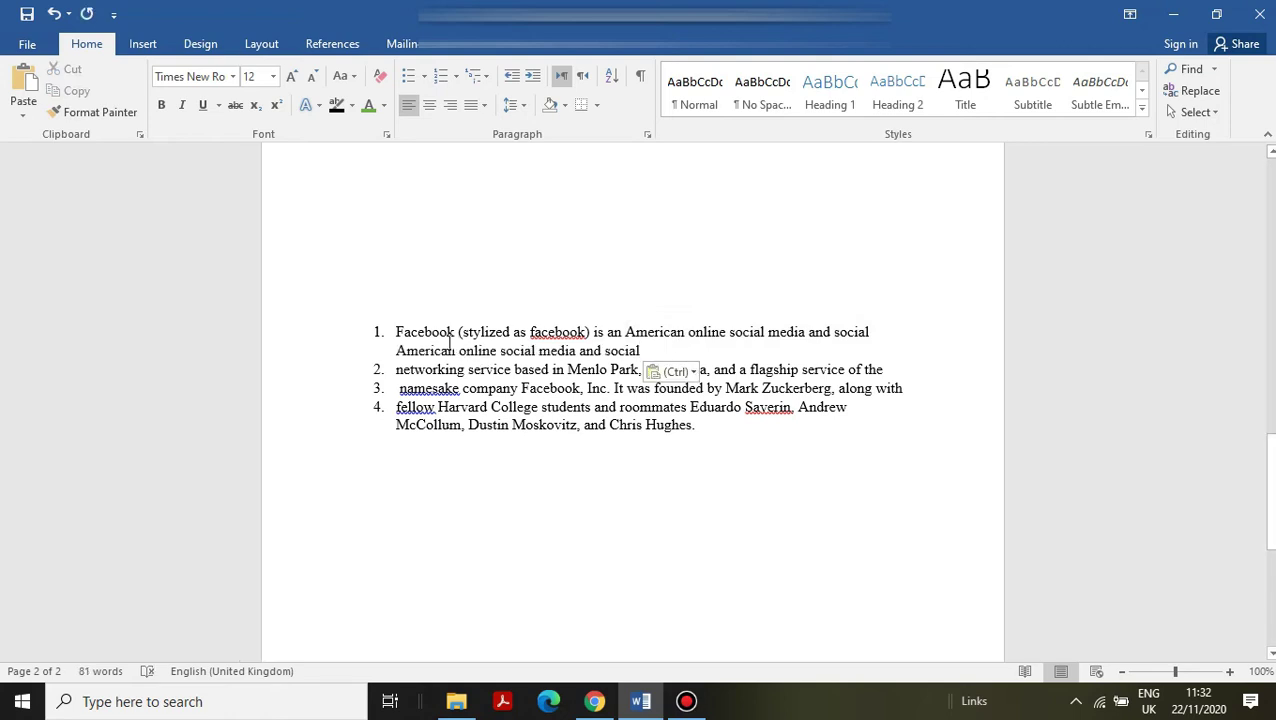
Apply the 1), a), i) multilevel list style to the copied line "American online social media and social".
key("ctrl+shift+Left")
key("ctrl+shift+Left")
key("ctrl+shift+Left")
key("ctrl+shift+Left")
key("ctrl+shift+Left")
key("ctrl+shift+Left")
key("ctrl+shift+Left")
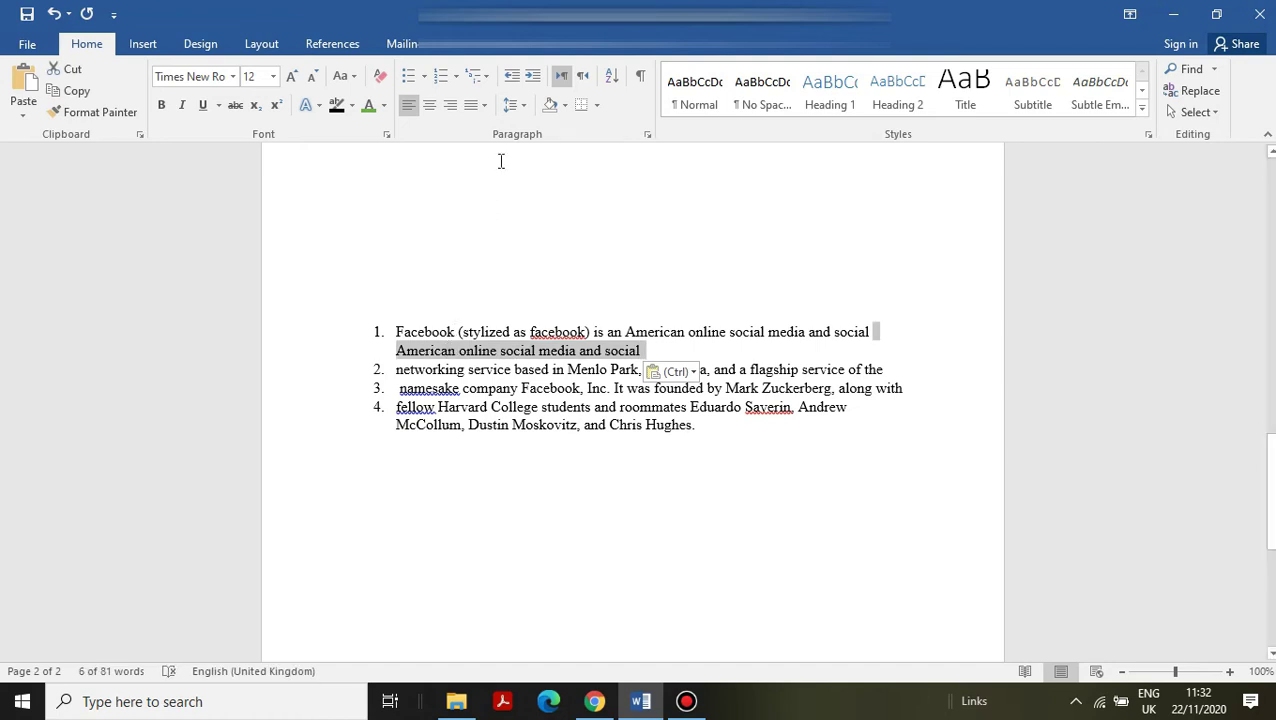
left_click(486, 76)
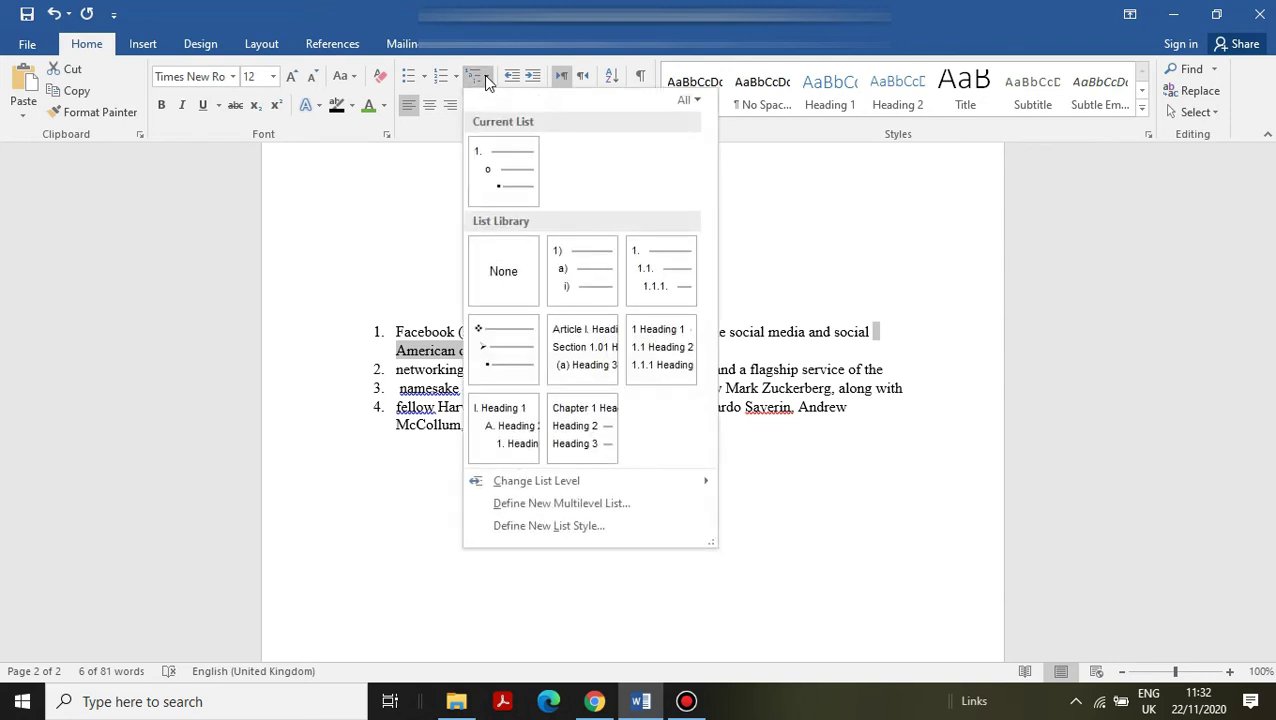
mouse_move(491, 175)
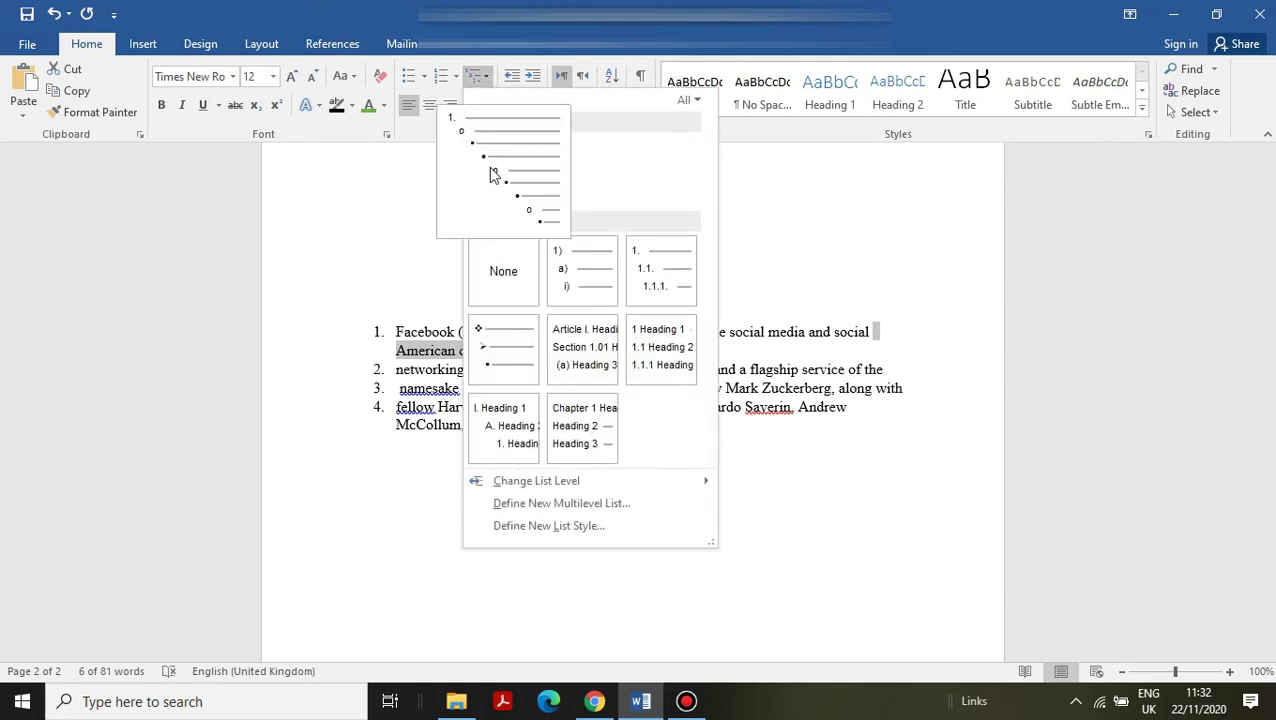
left_click(491, 175)
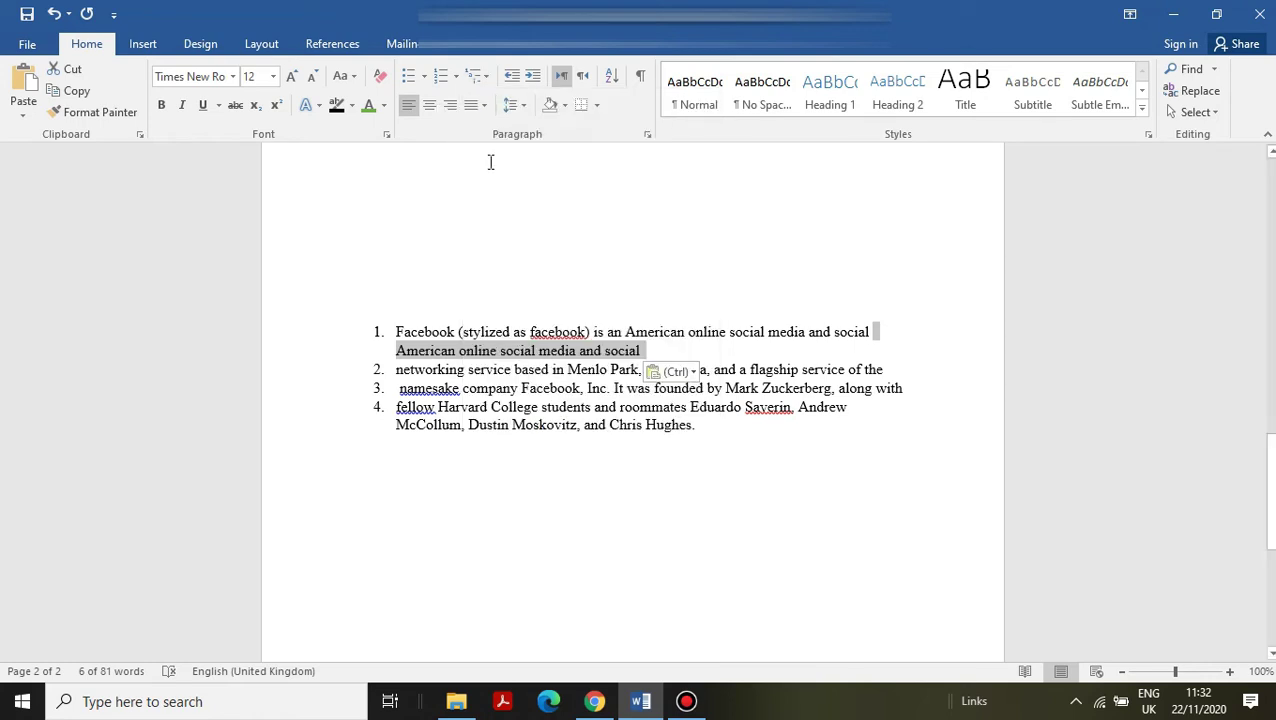
left_click(484, 74)
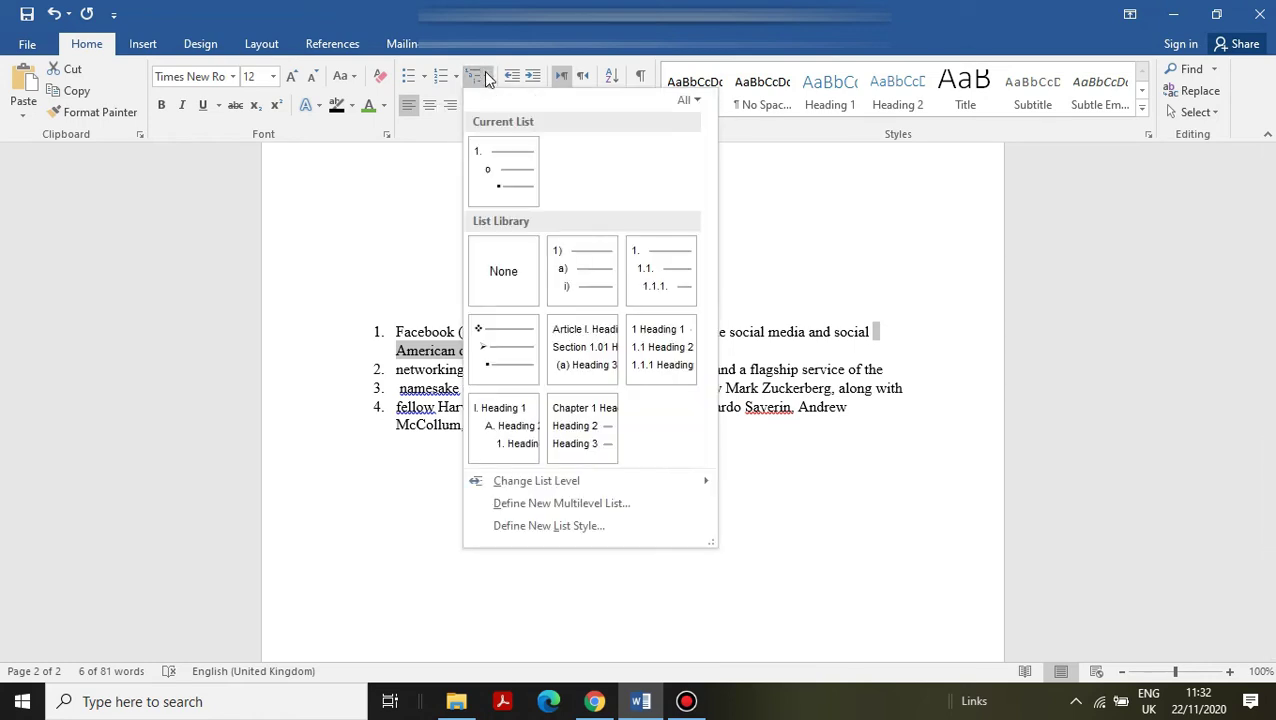
left_click(570, 260)
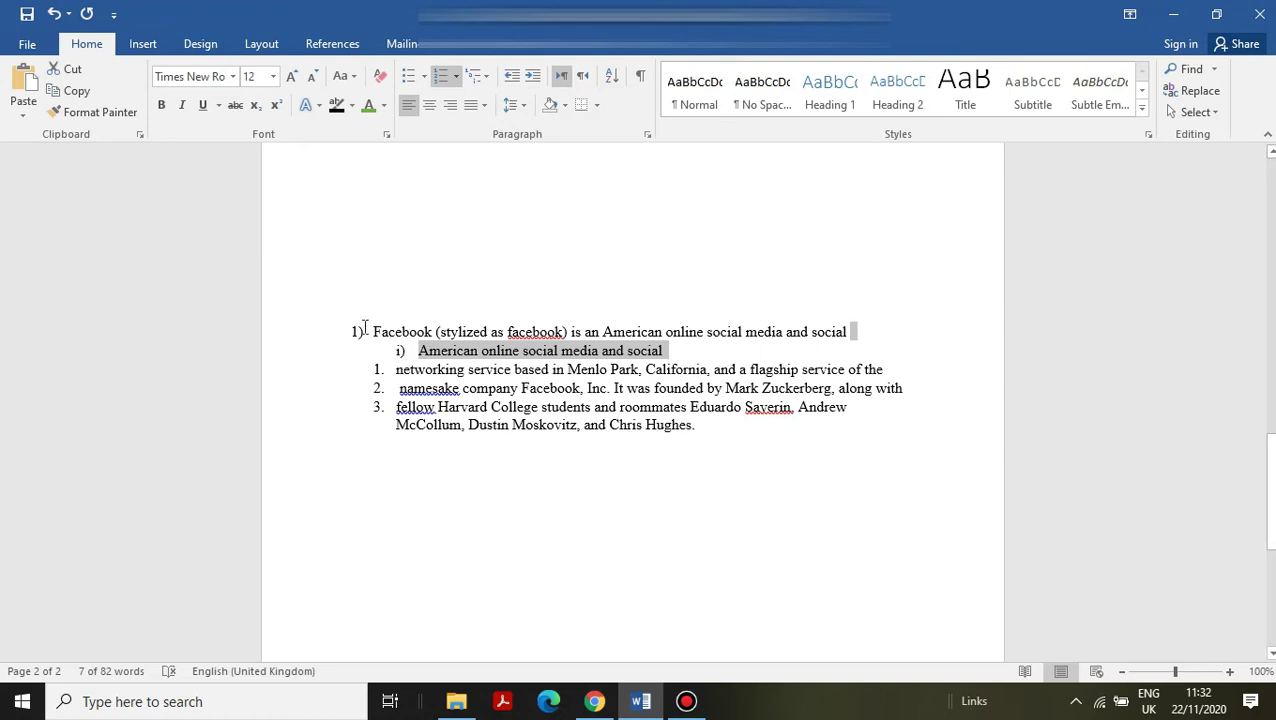
Try adding another sub-item with random filler text after the i) line, and undo it.
left_click(404, 348)
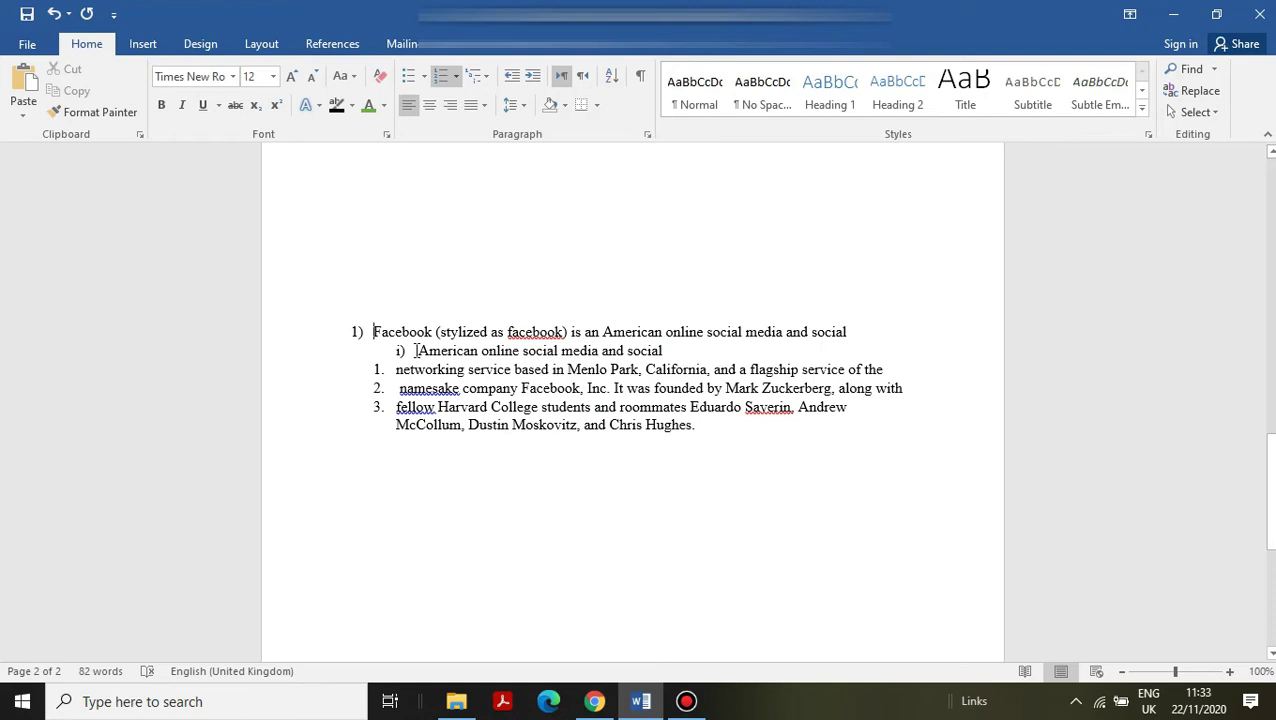
left_click(663, 350)
key("Return")
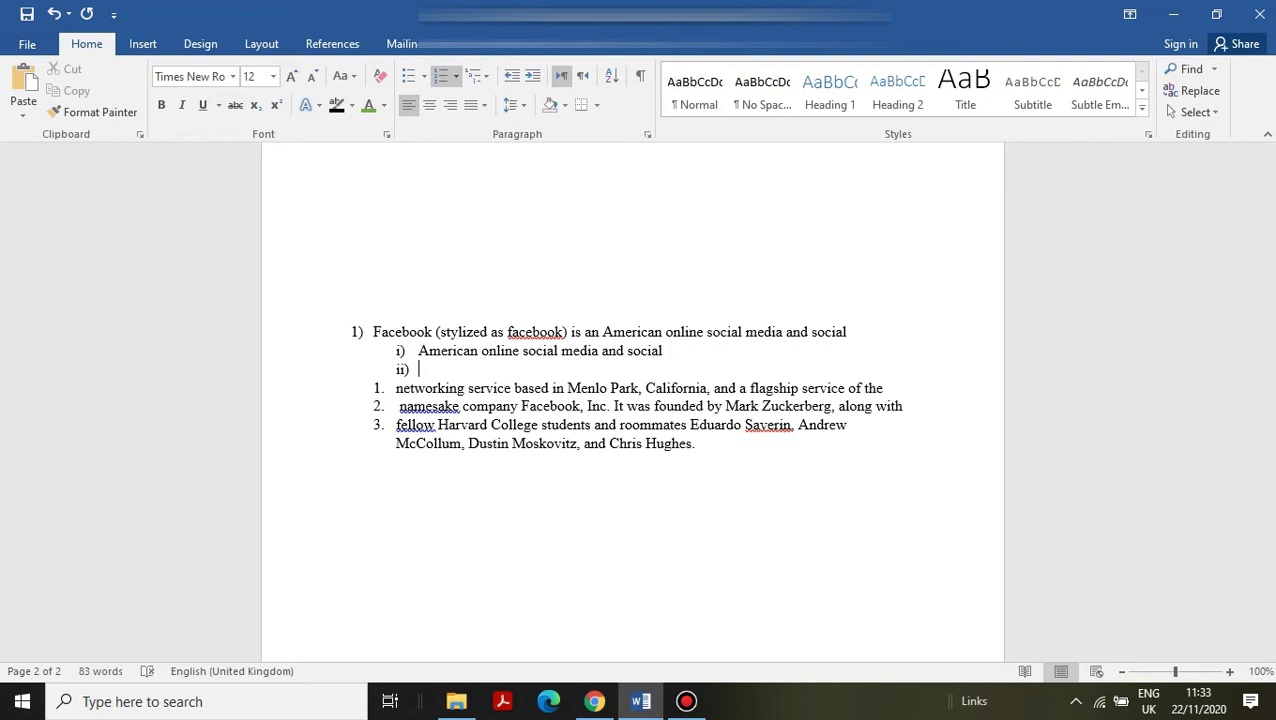
type("jjnklfdnbkldfn")
key("ctrl+z")
key("ctrl+z")
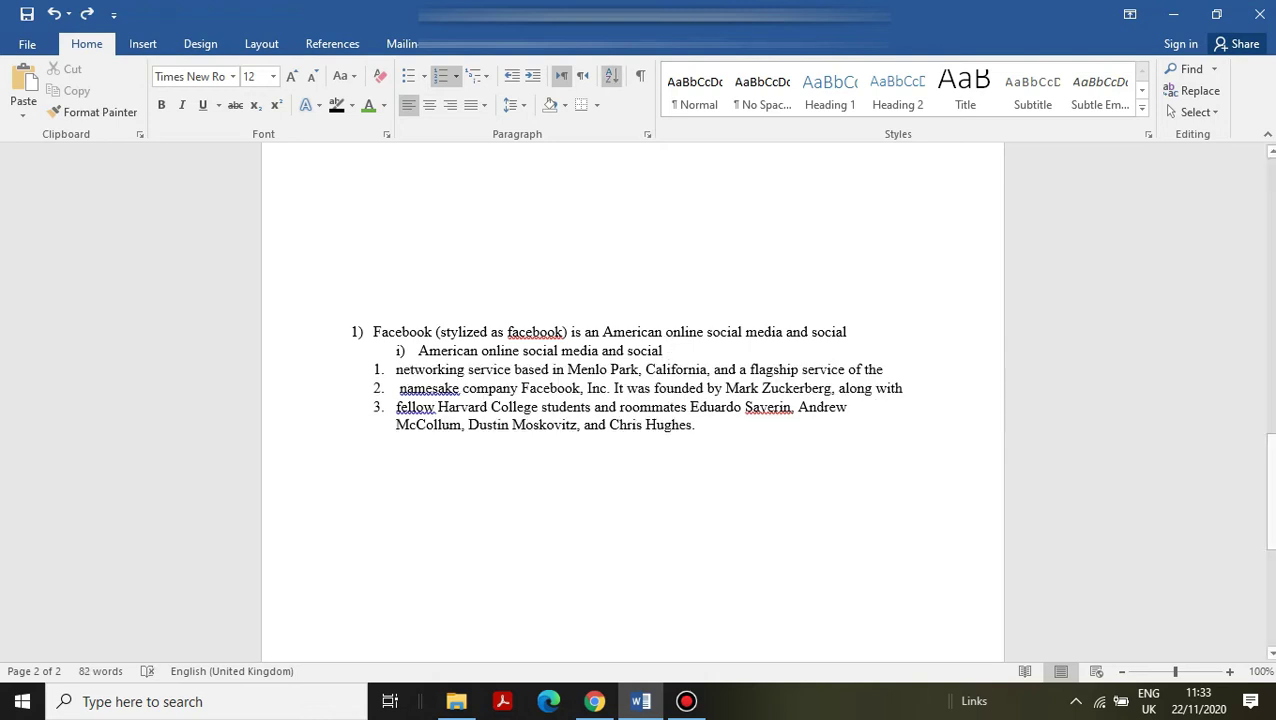
left_click(480, 77)
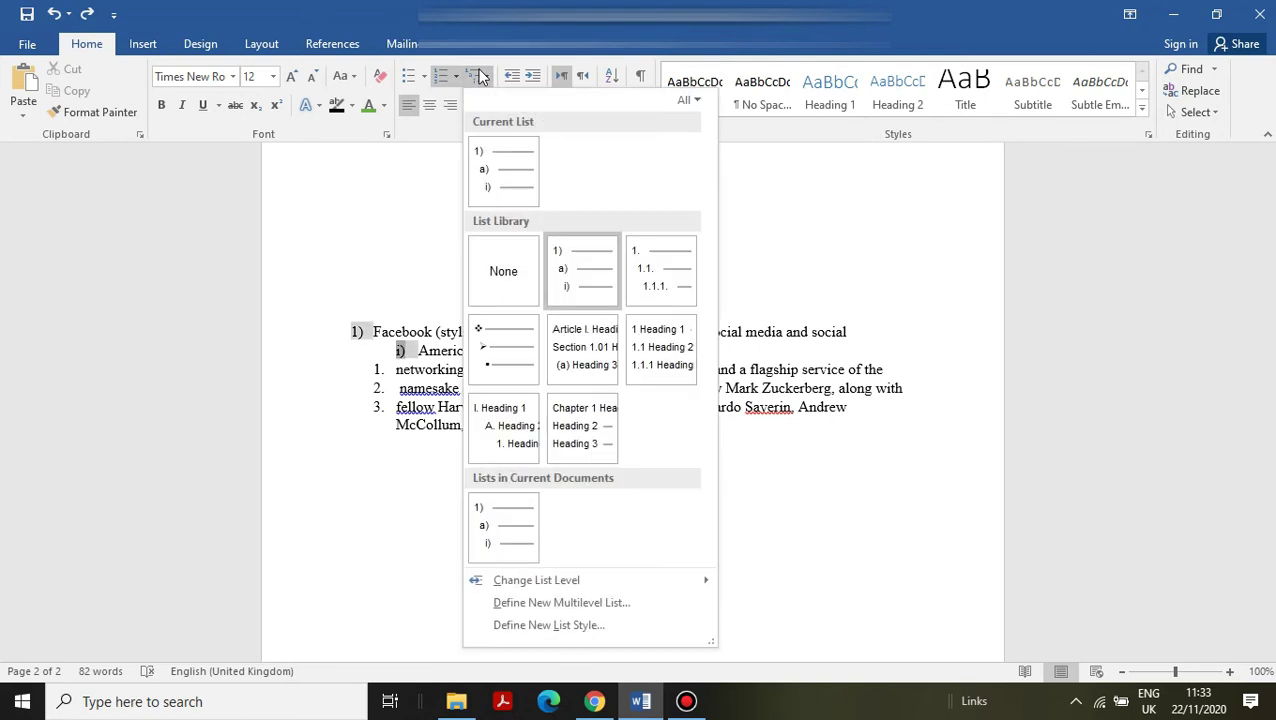
mouse_move(476, 361)
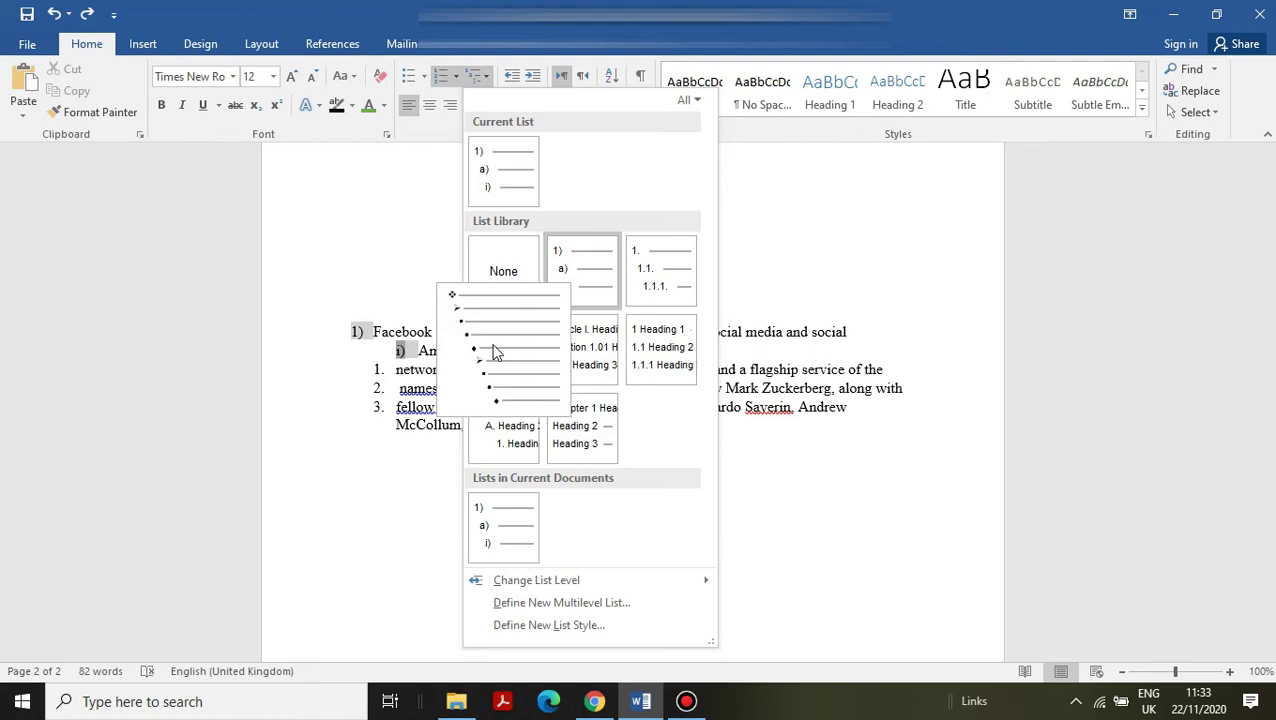
mouse_move(601, 358)
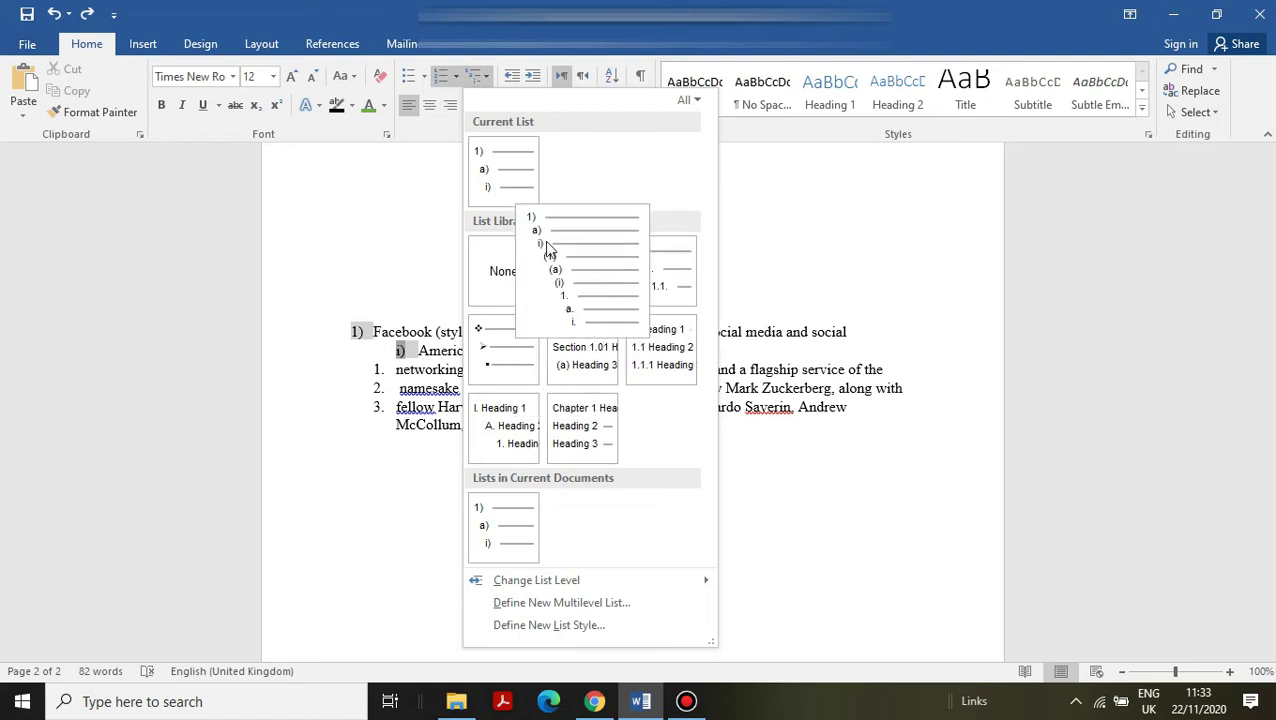
mouse_move(574, 258)
left_click(390, 185)
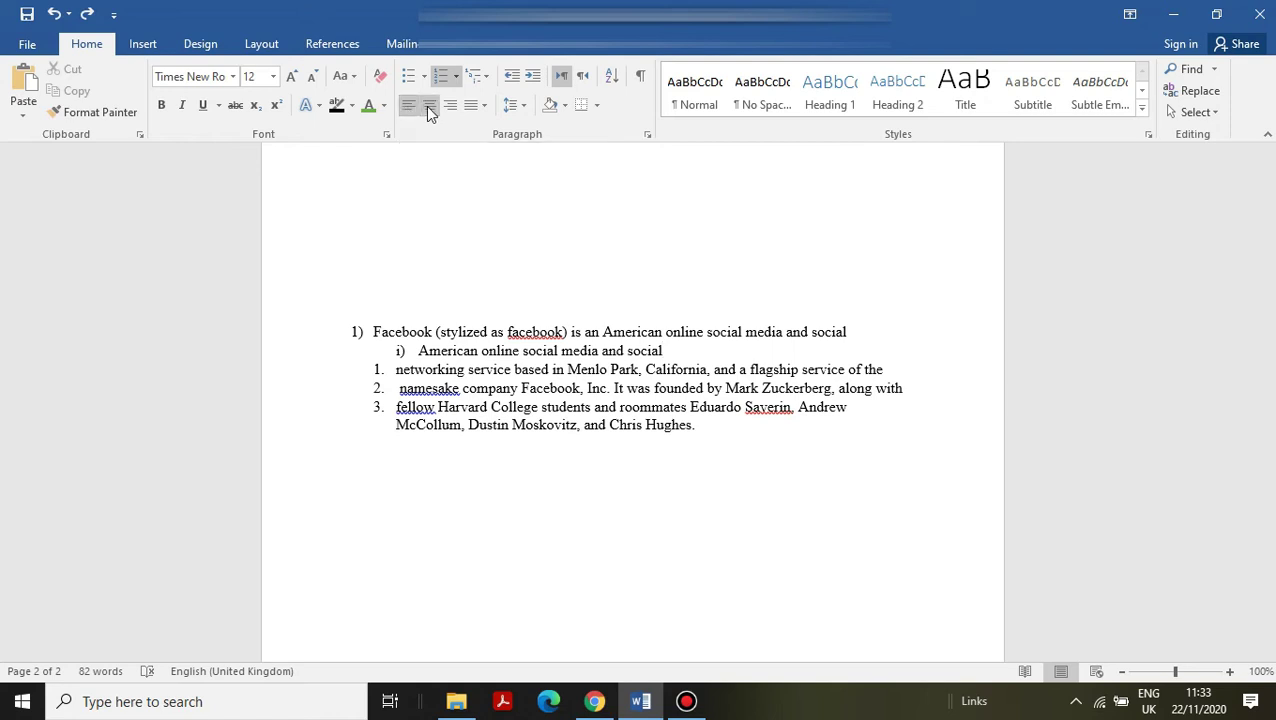
Centre-align the whole numbered list.
left_click_drag(373, 331, 783, 515)
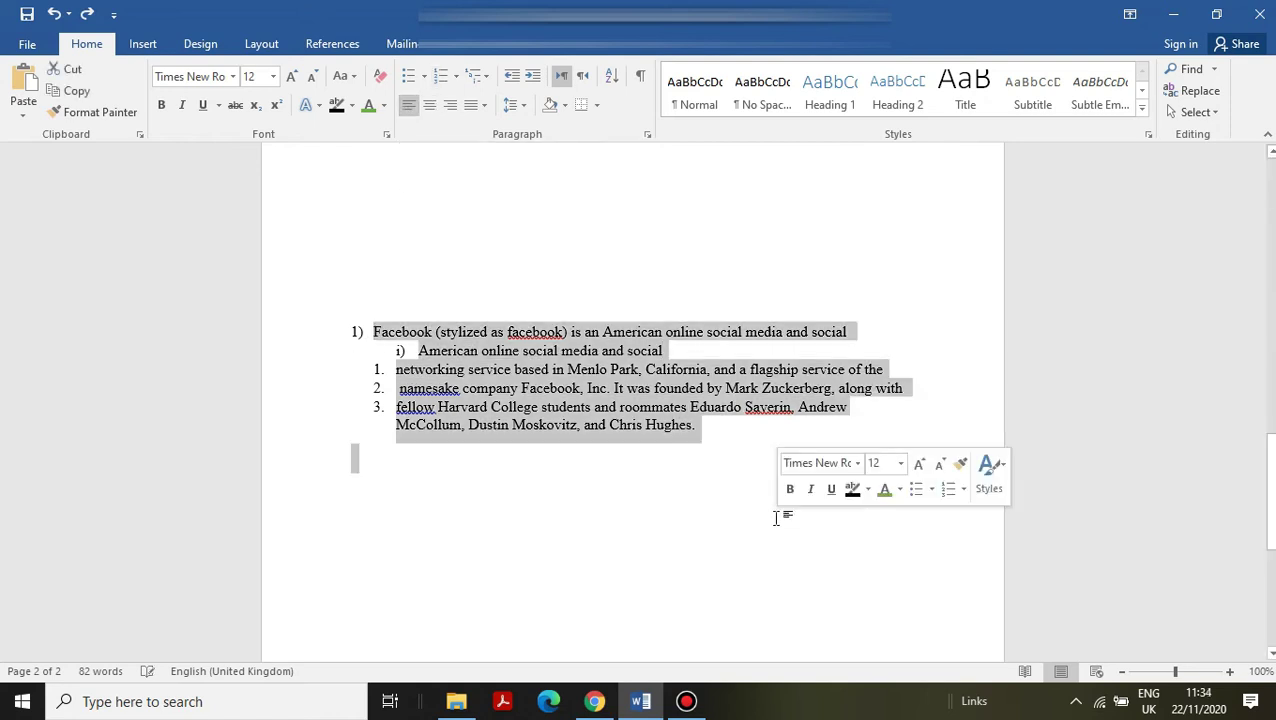
left_click(429, 106)
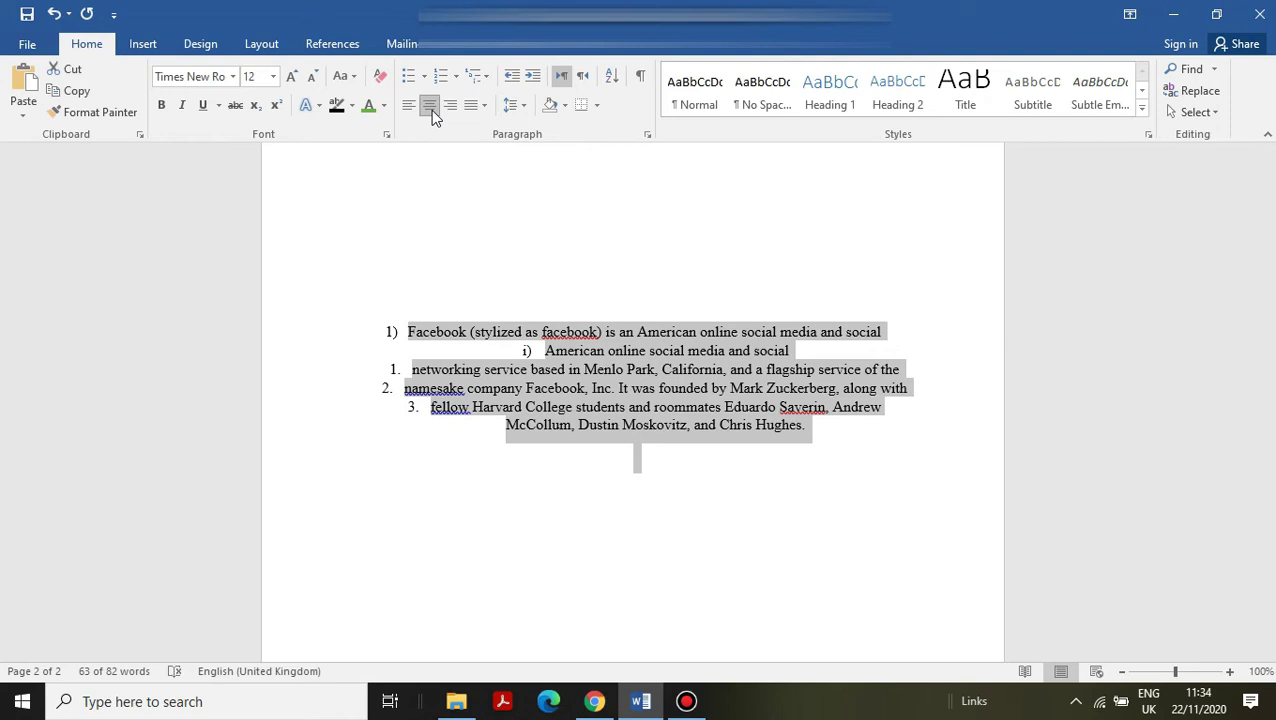
left_click(812, 468)
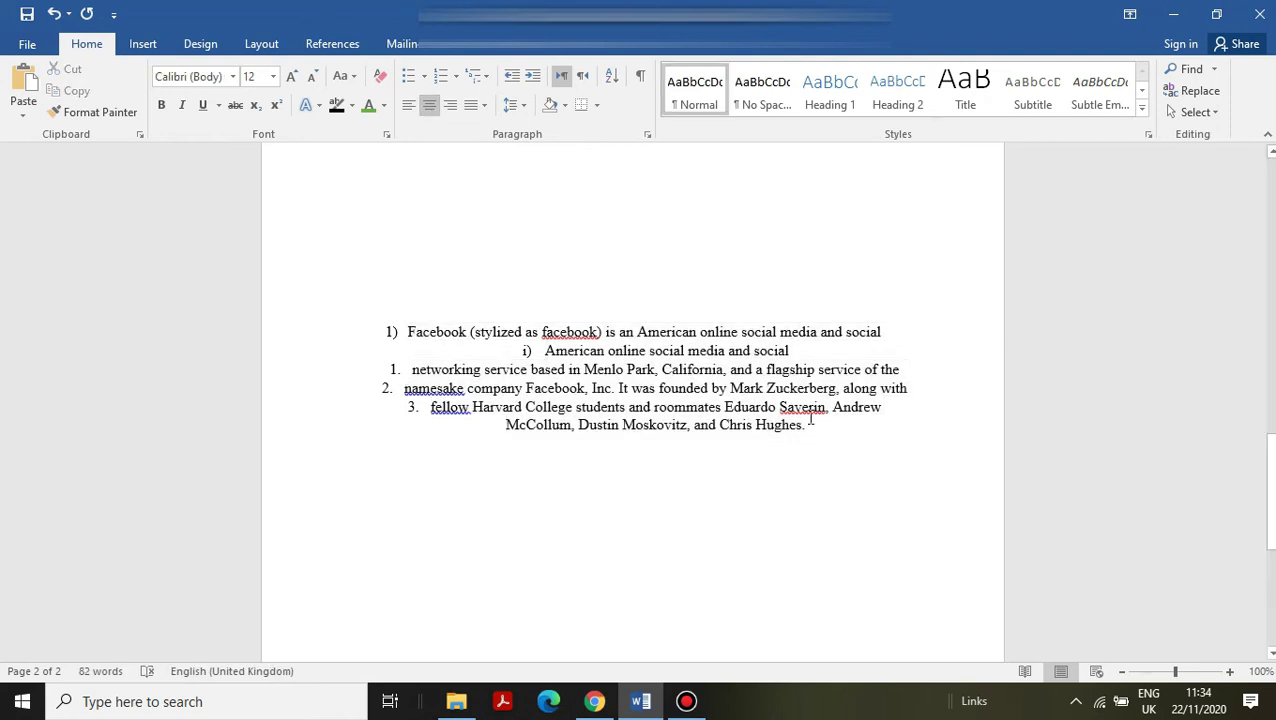
Try out centred text by entering random filler on the empty line below the list, and delete it again.
type("abchoshfhsejhnfshbdgljksn")
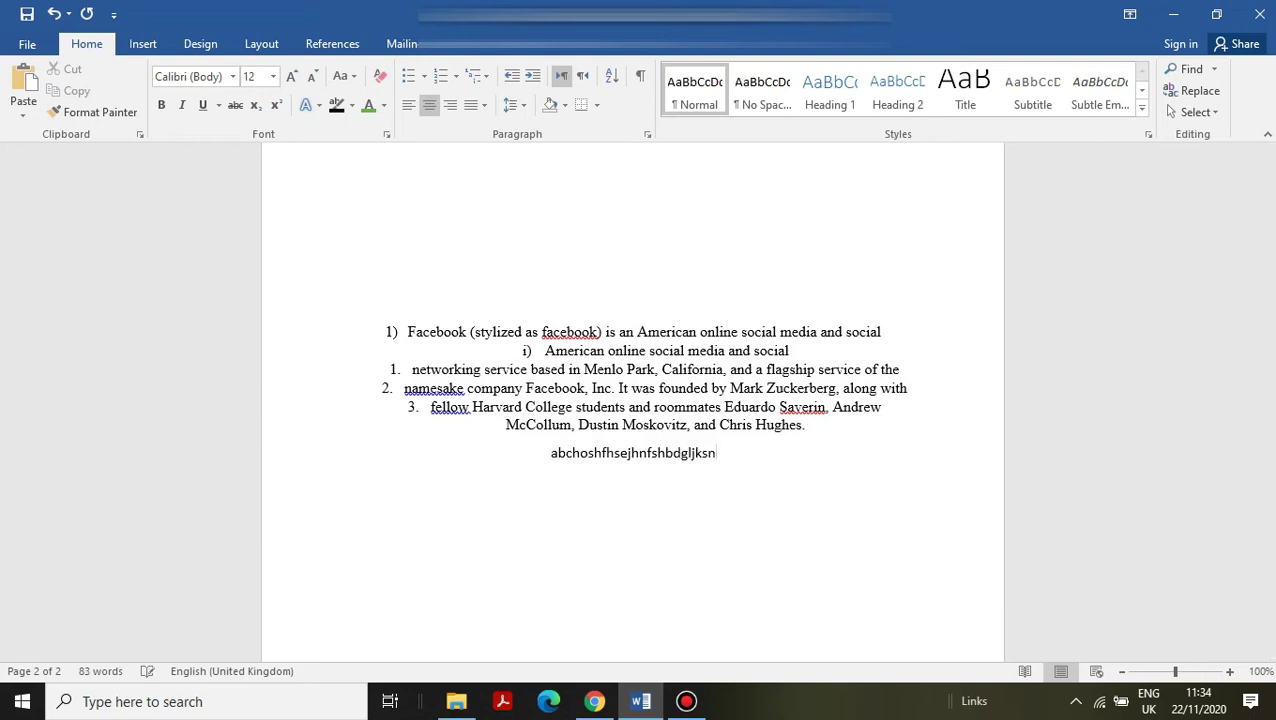
key("BackSpace")
key("BackSpace")
key("BackSpace")
key("BackSpace")
key("BackSpace")
key("BackSpace")
key("BackSpace")
key("BackSpace")
key("BackSpace")
key("BackSpace")
key("BackSpace")
key("BackSpace")
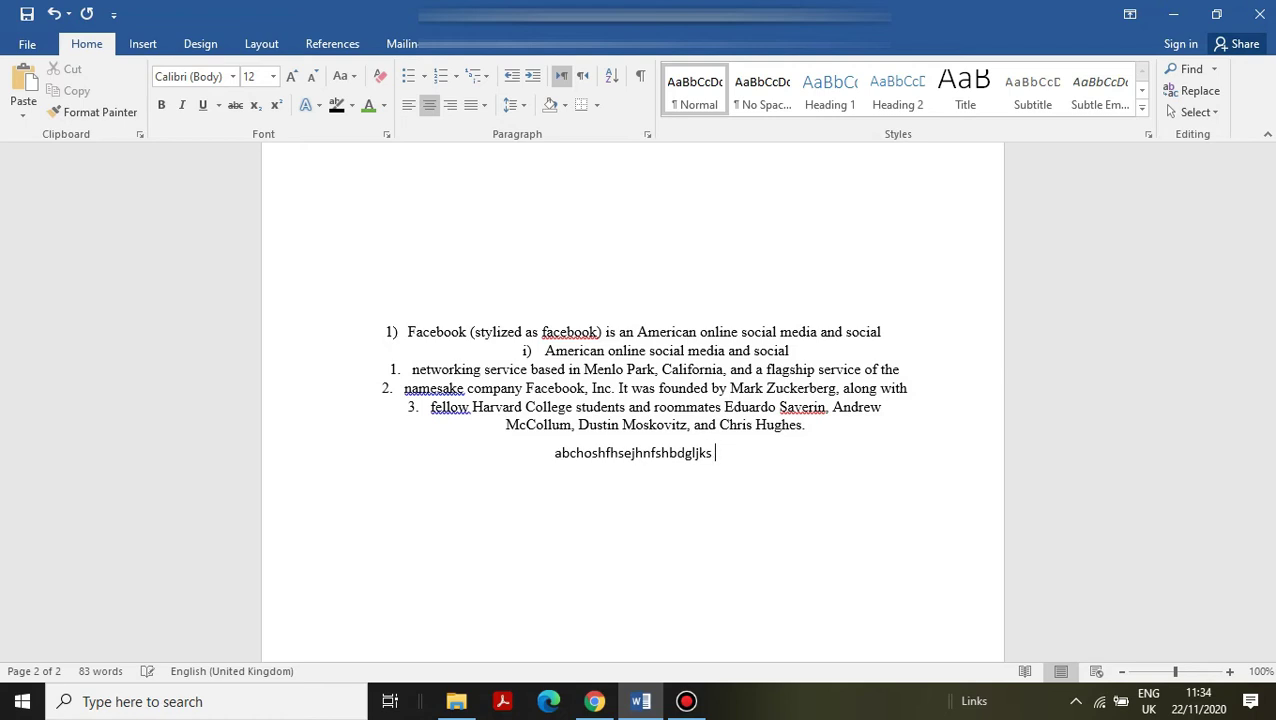
key("BackSpace")
key("BackSpace")
key("BackSpace")
key("BackSpace")
key("BackSpace")
key("BackSpace")
key("BackSpace")
key("BackSpace")
key("BackSpace")
key("BackSpace")
key("BackSpace")
key("BackSpace")
key("BackSpace")
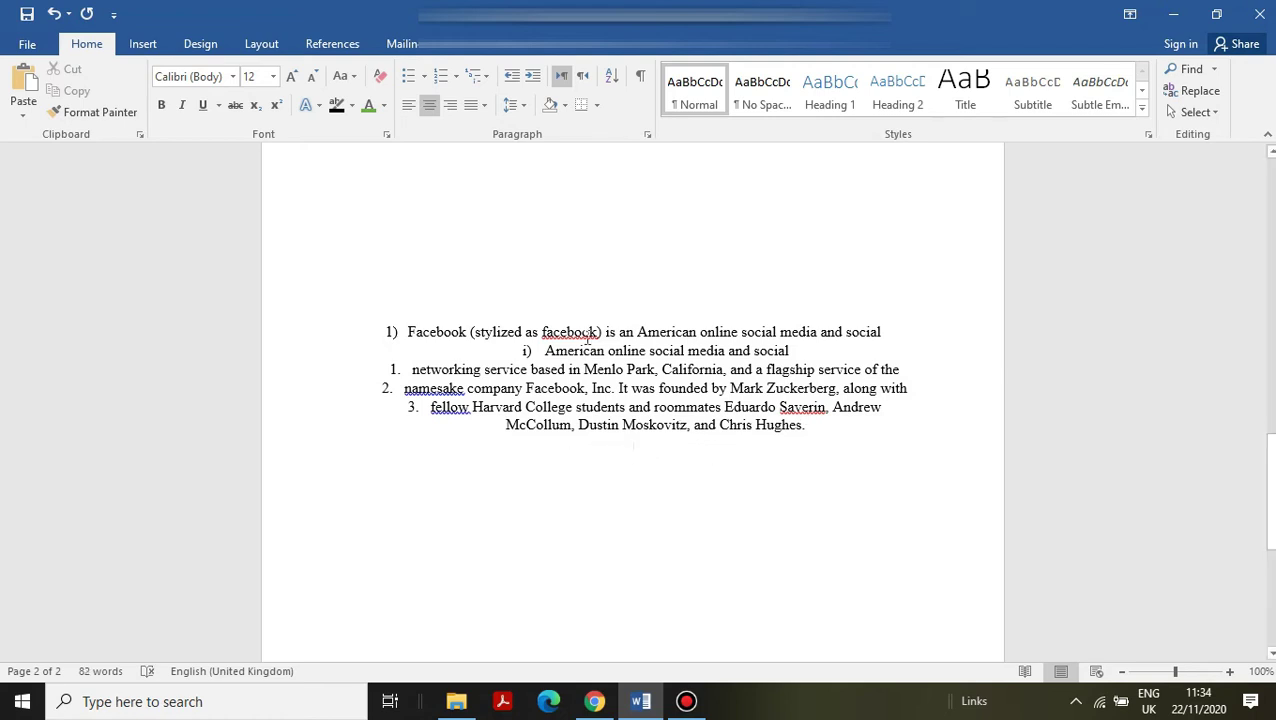
Try right alignment with random filler text on the empty line below the list, delete the filler and return the line to centred.
left_click(450, 106)
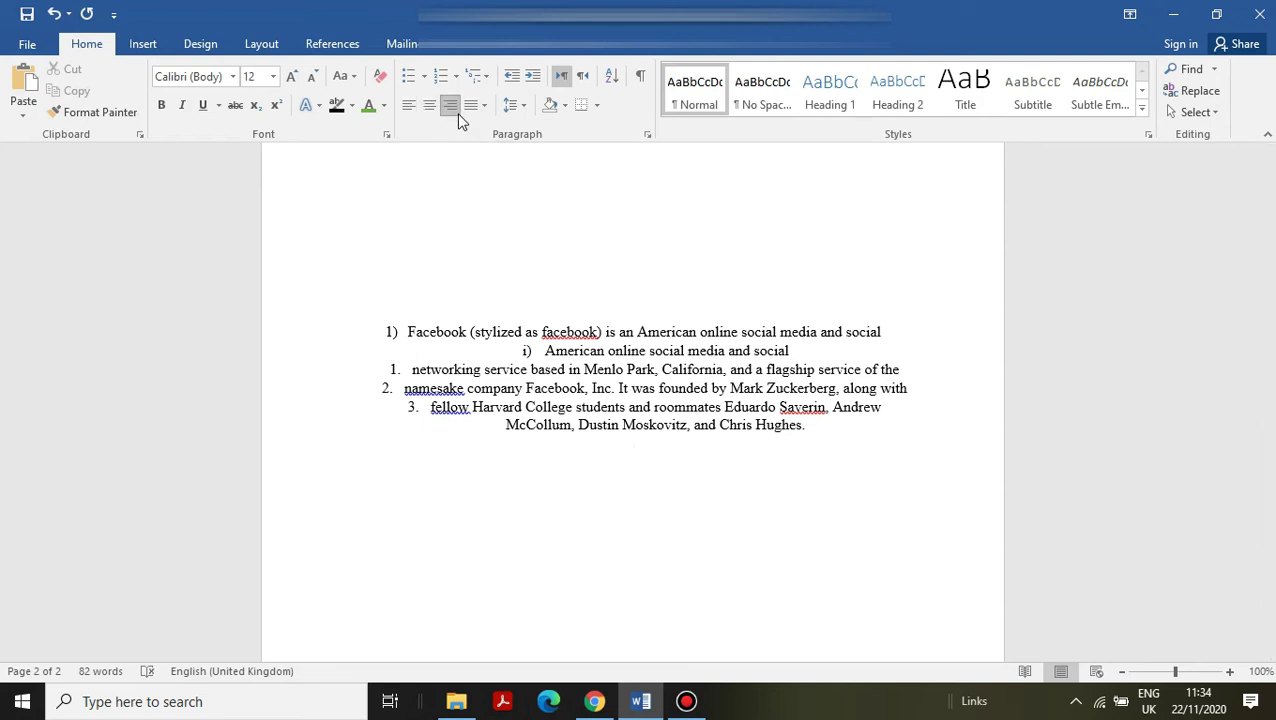
type("ajgsdfgihgijvbfkjbsd")
key("BackSpace")
key("BackSpace")
key("BackSpace")
key("BackSpace")
key("BackSpace")
key("BackSpace")
key("BackSpace")
key("BackSpace")
key("BackSpace")
key("BackSpace")
key("BackSpace")
key("BackSpace")
key("BackSpace")
key("BackSpace")
key("BackSpace")
key("BackSpace")
key("BackSpace")
key("BackSpace")
key("BackSpace")
key("BackSpace")
key("ctrl+e")
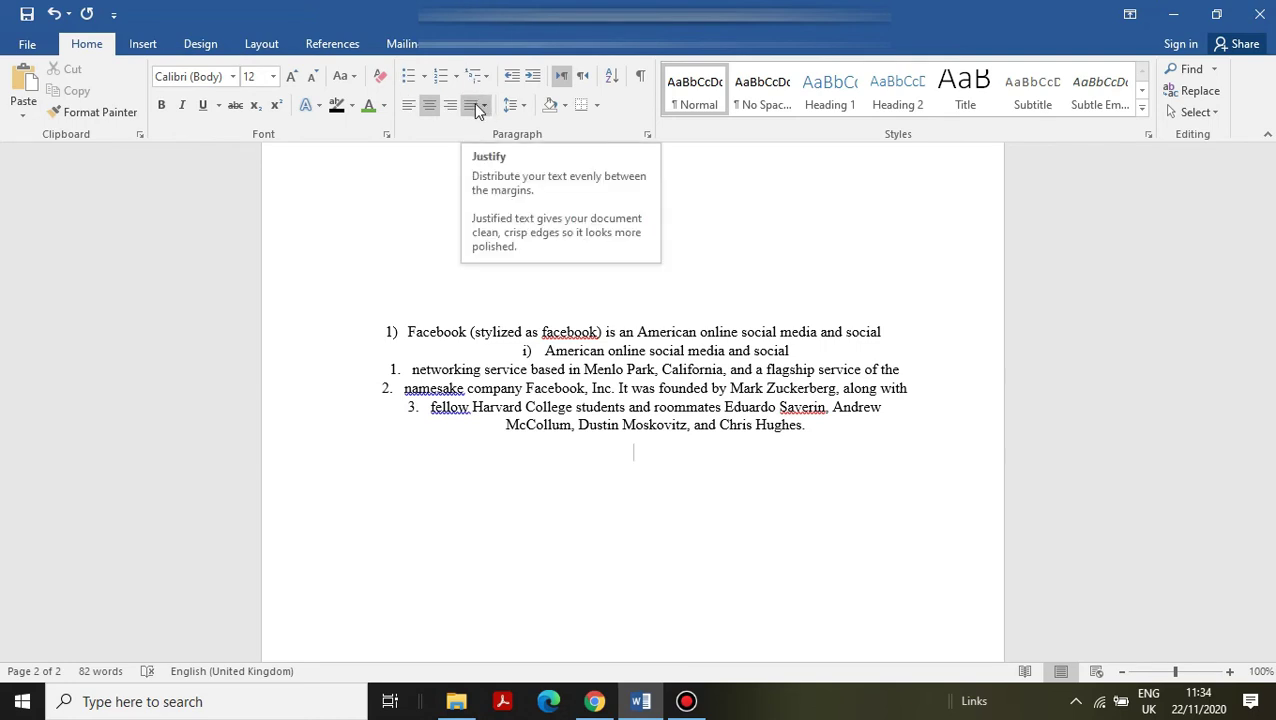
Try the Justify Medium alignment on the empty line below the list.
left_click(476, 106)
left_click(473, 120)
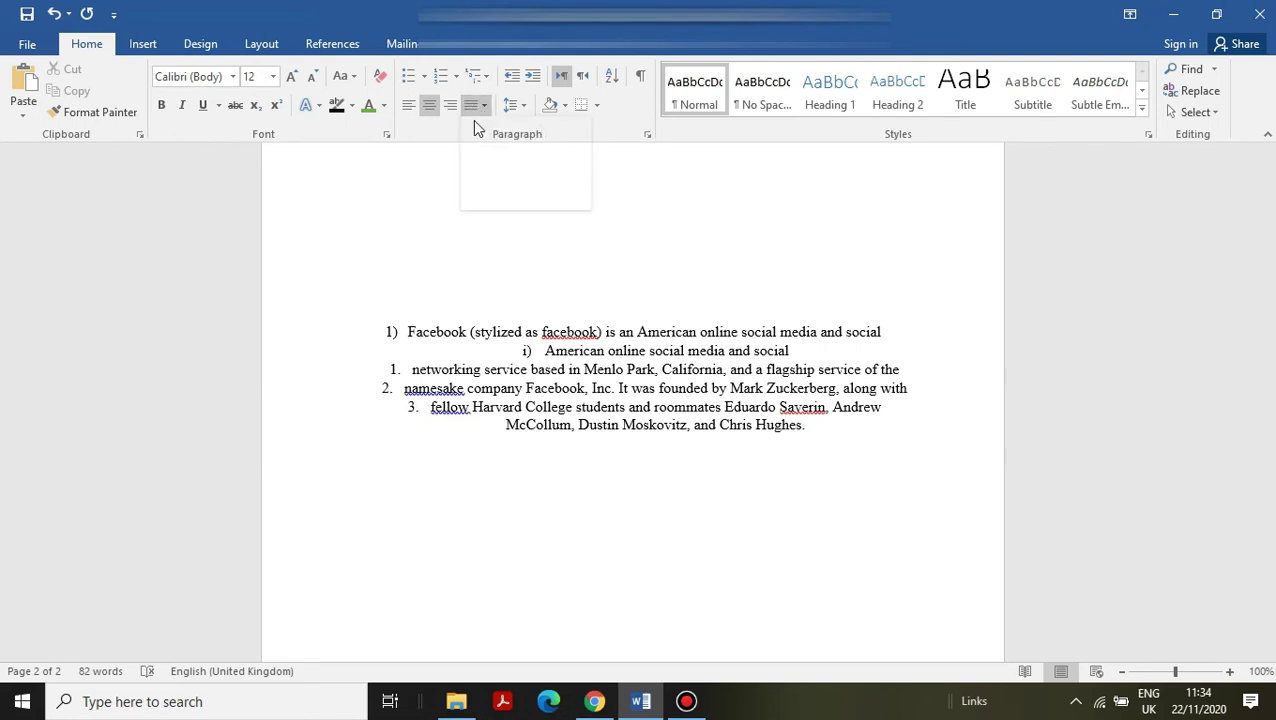
left_click(476, 105)
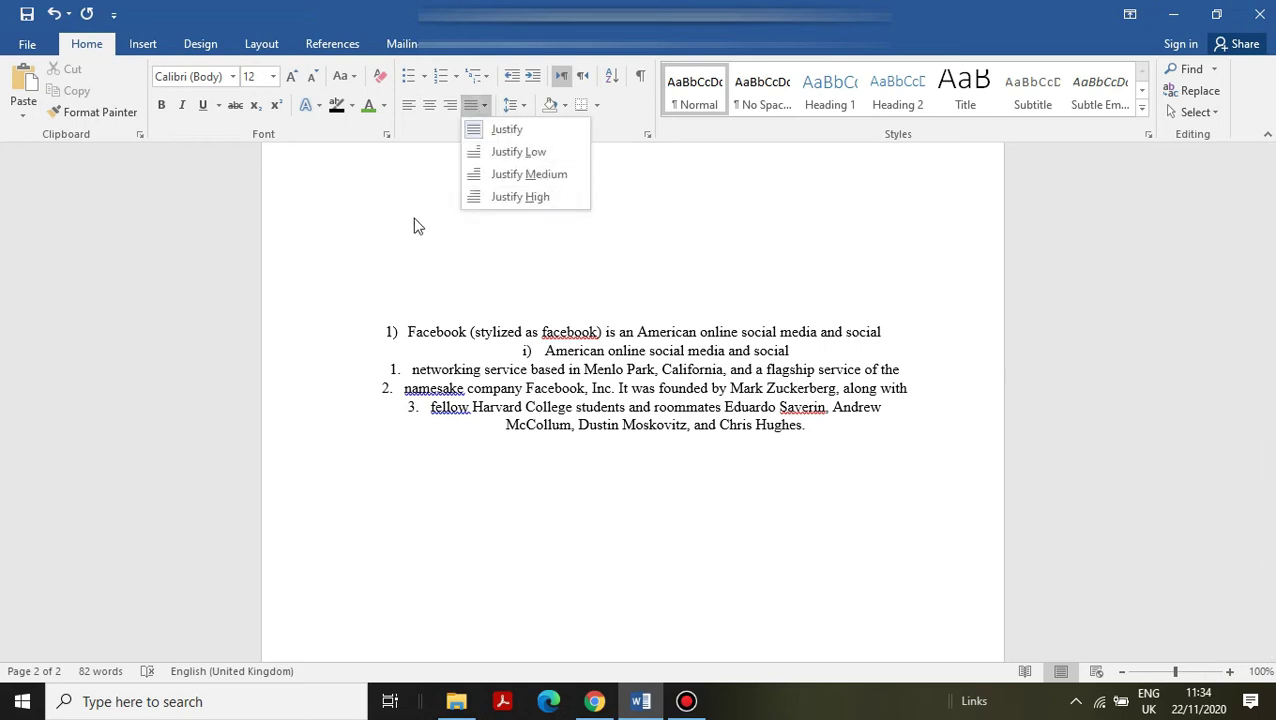
left_click(487, 174)
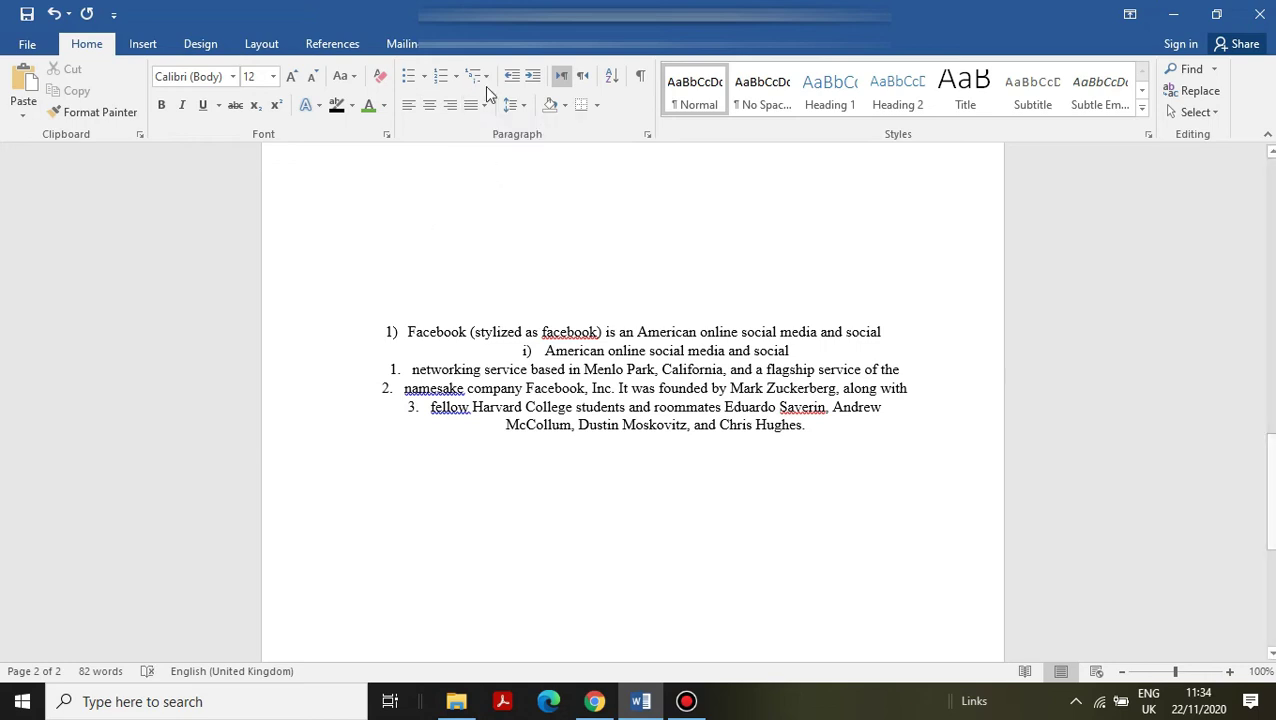
Cycle the empty line below the list through centre and right alignment, ending on left alignment.
key("ctrl+e")
key("ctrl+r")
left_click(408, 105)
Left-align the whole numbered list together with the blank lines around it.
left_click_drag(378, 321, 787, 453)
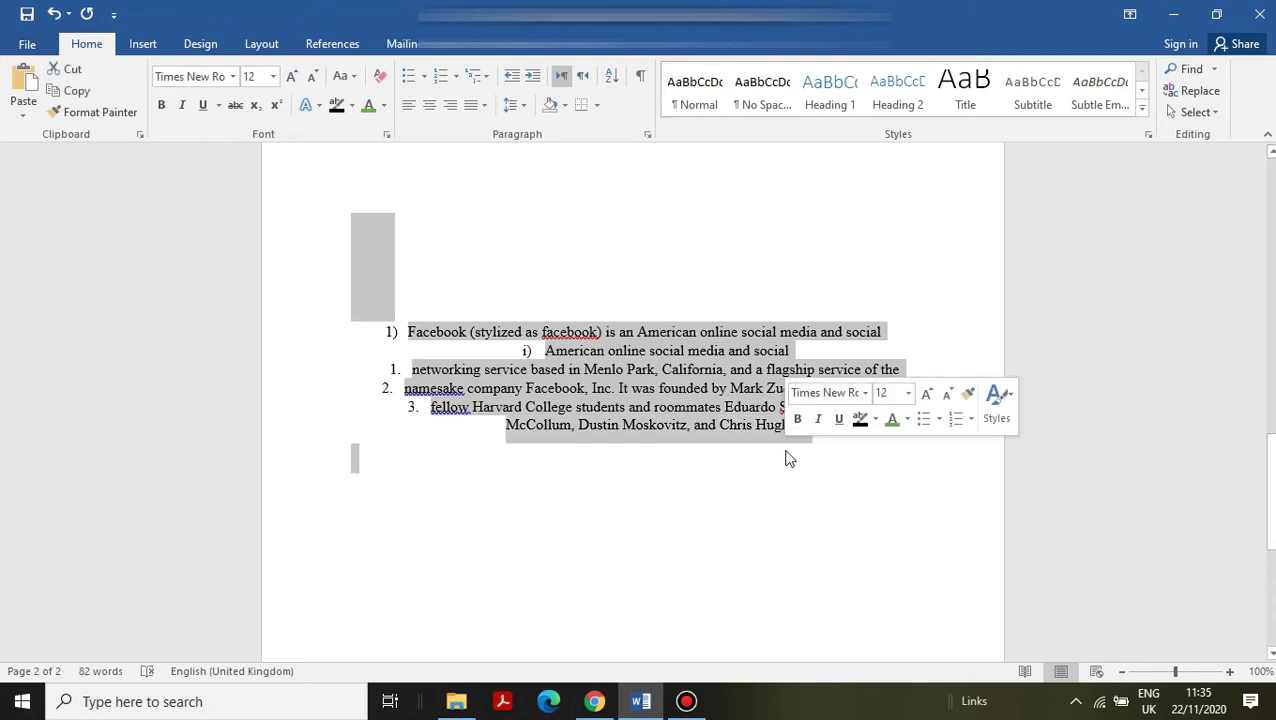
left_click(410, 110)
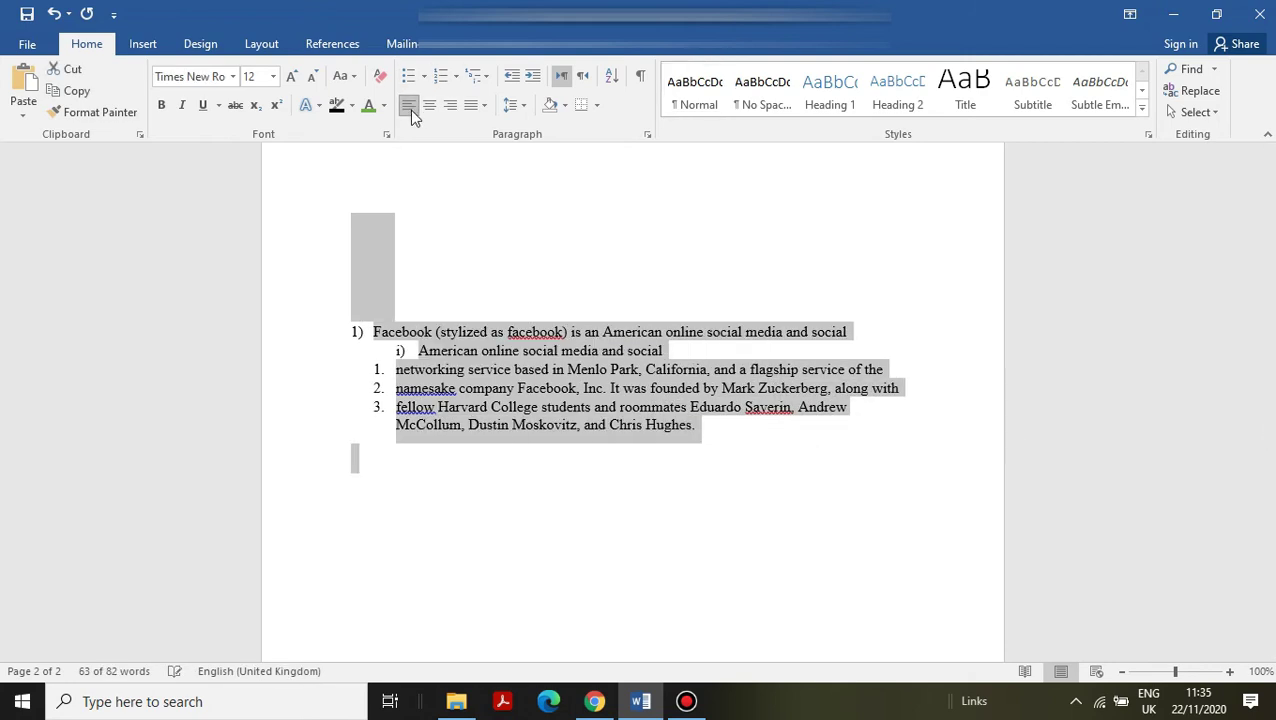
left_click(441, 257)
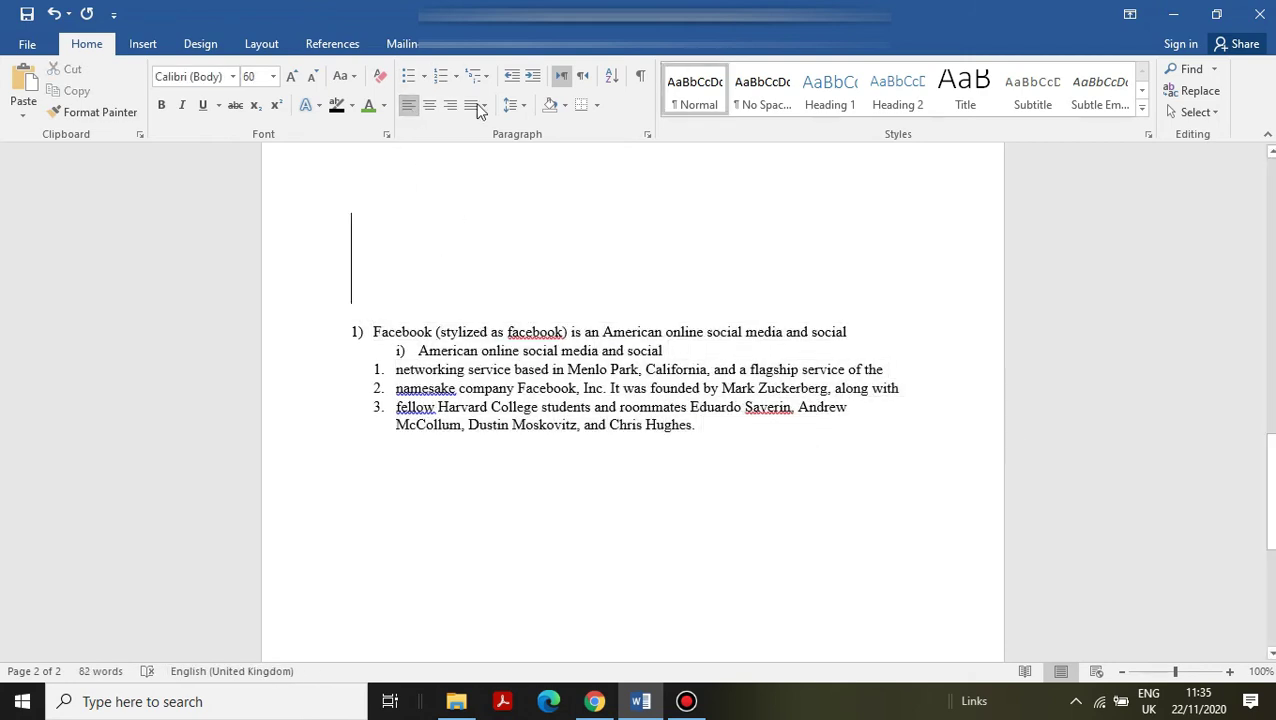
Increase the indent of the first list item by two levels, and decrease it by two levels again.
left_click(531, 84)
left_click(371, 330)
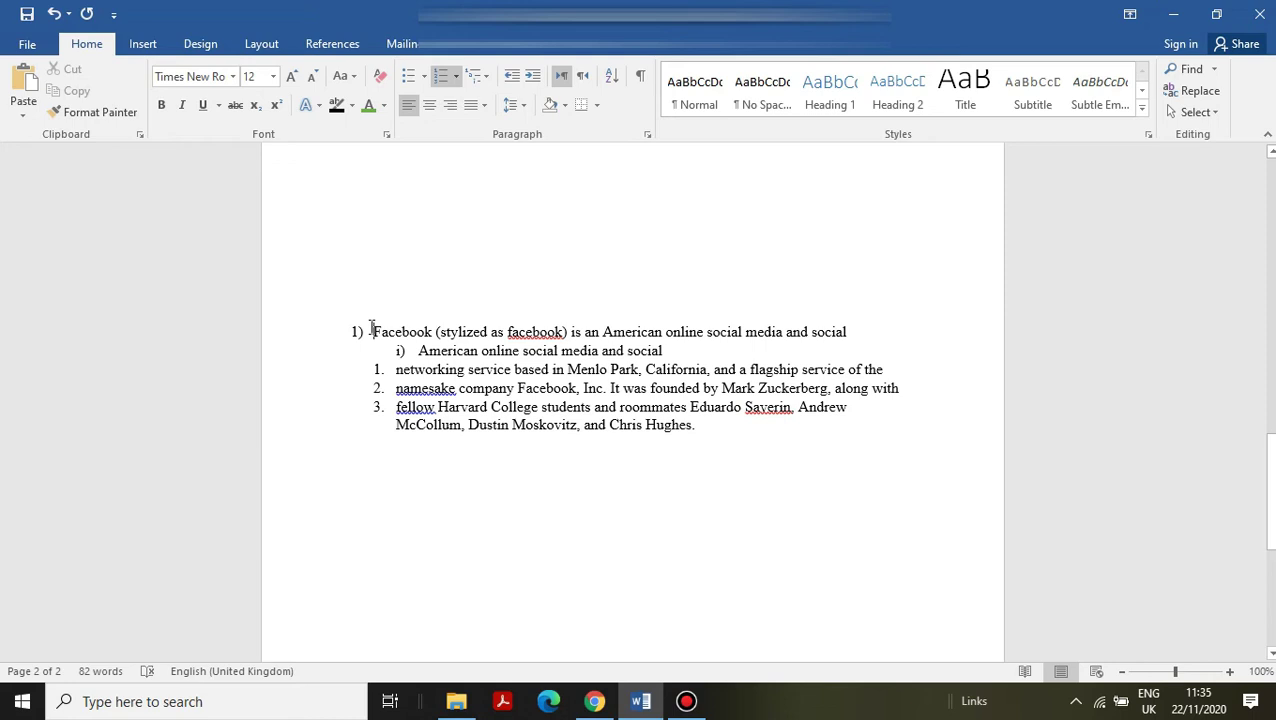
left_click(535, 83)
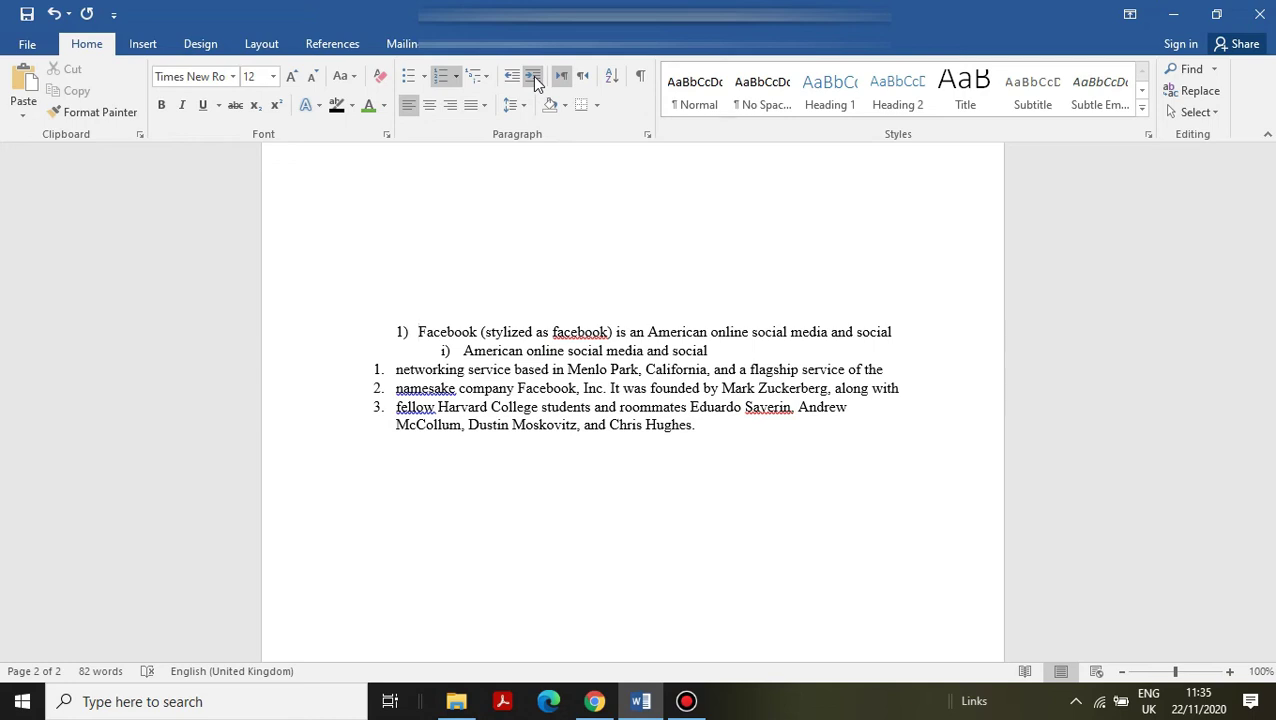
left_click(535, 82)
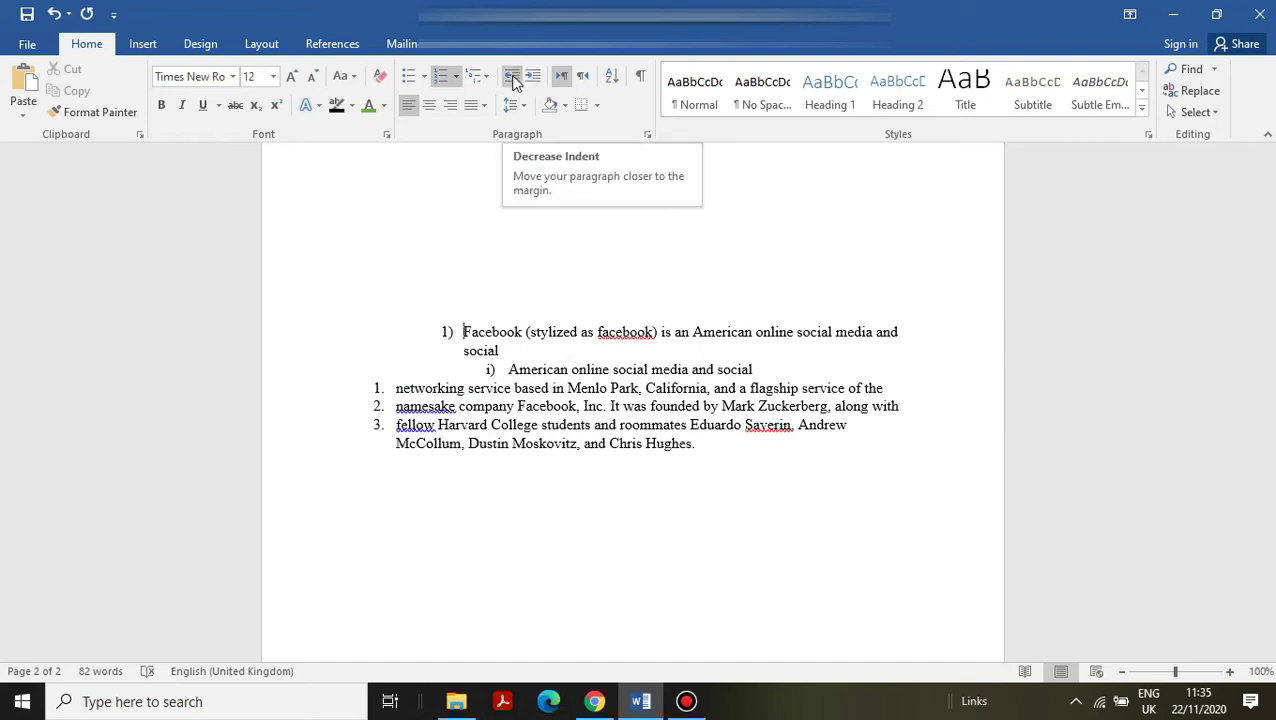
left_click(512, 82)
left_click(512, 82)
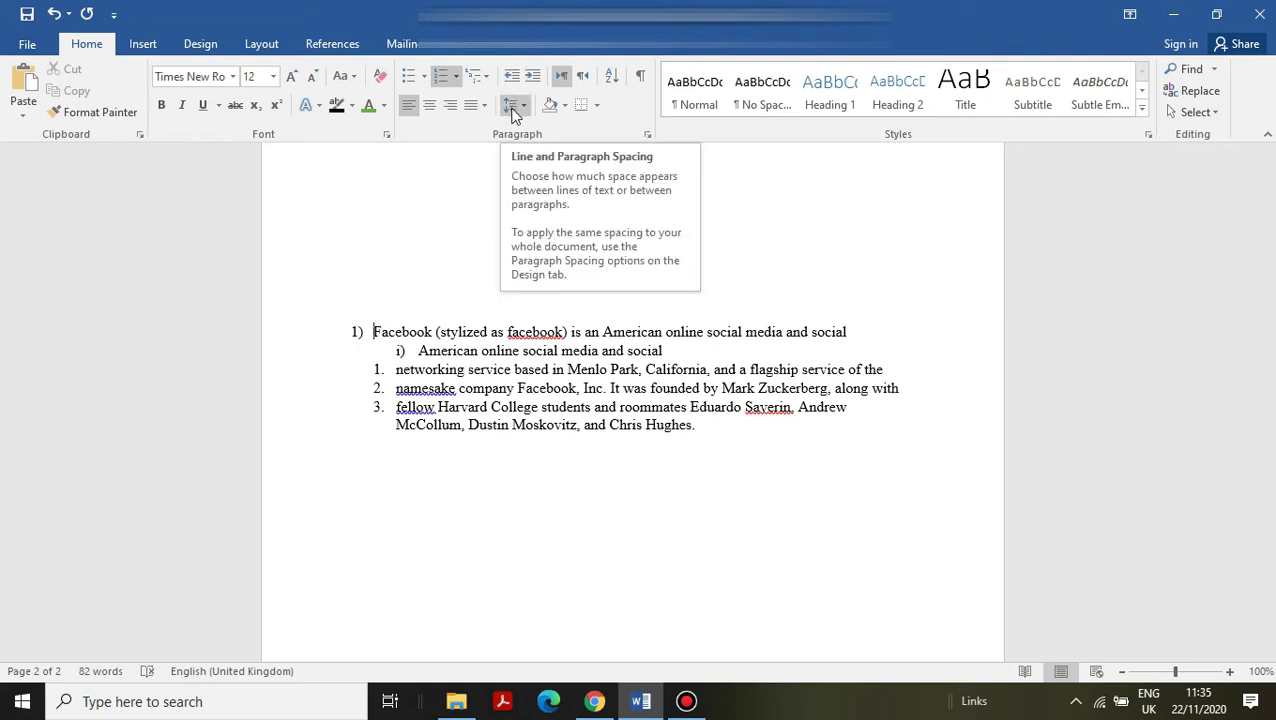
Preview the line spacing options up to 3.0 on the first list item without applying one.
left_click(512, 108)
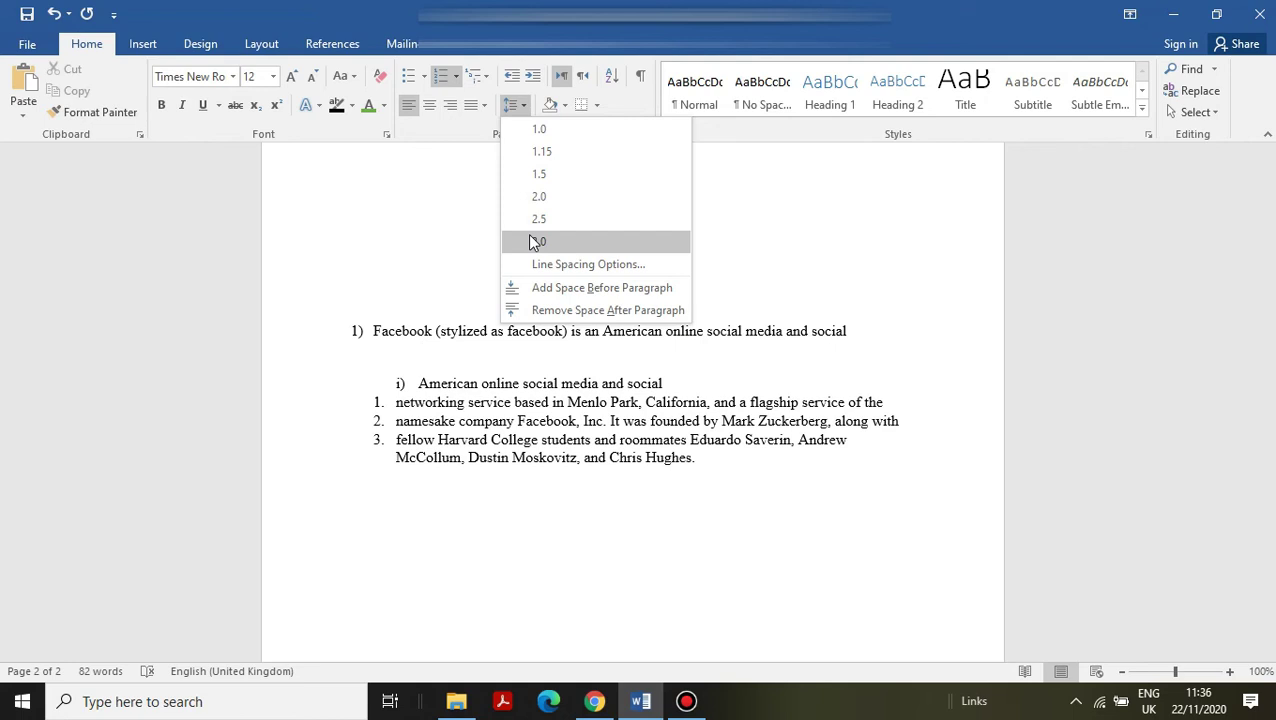
left_click(469, 233)
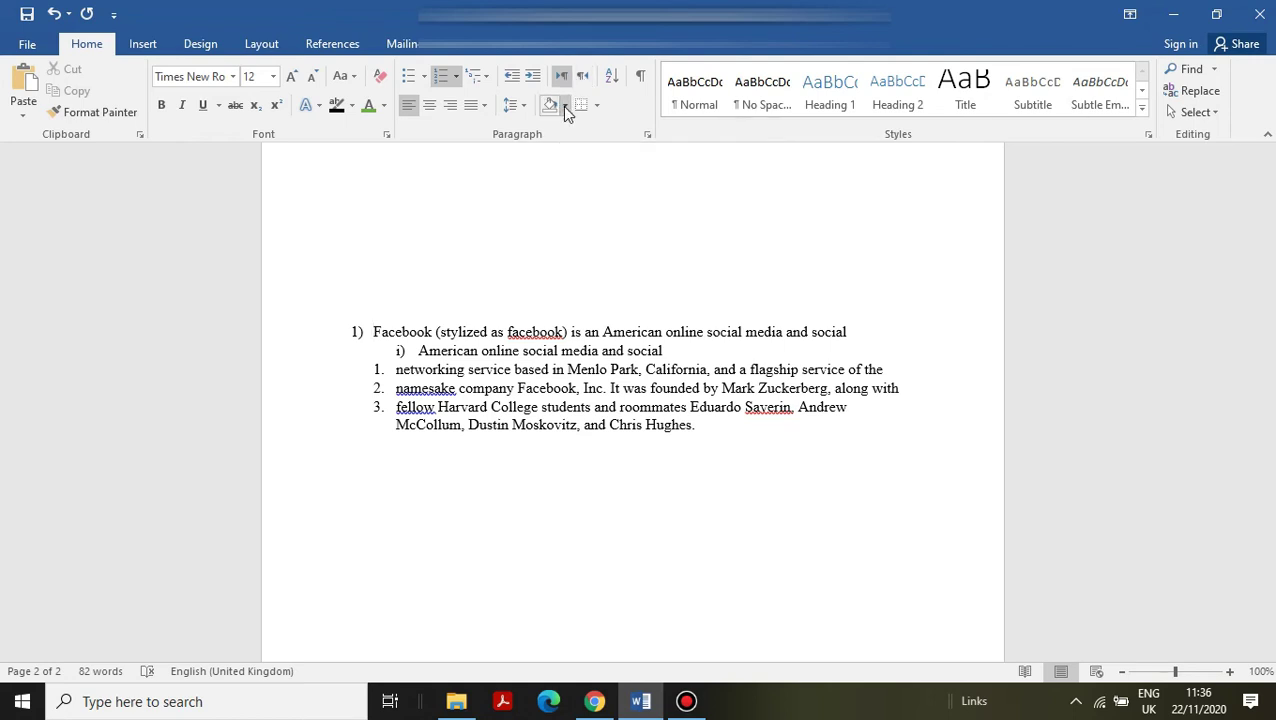
Try a dark grey theme colour as paragraph shading on the first list item, and undo it.
left_click(565, 106)
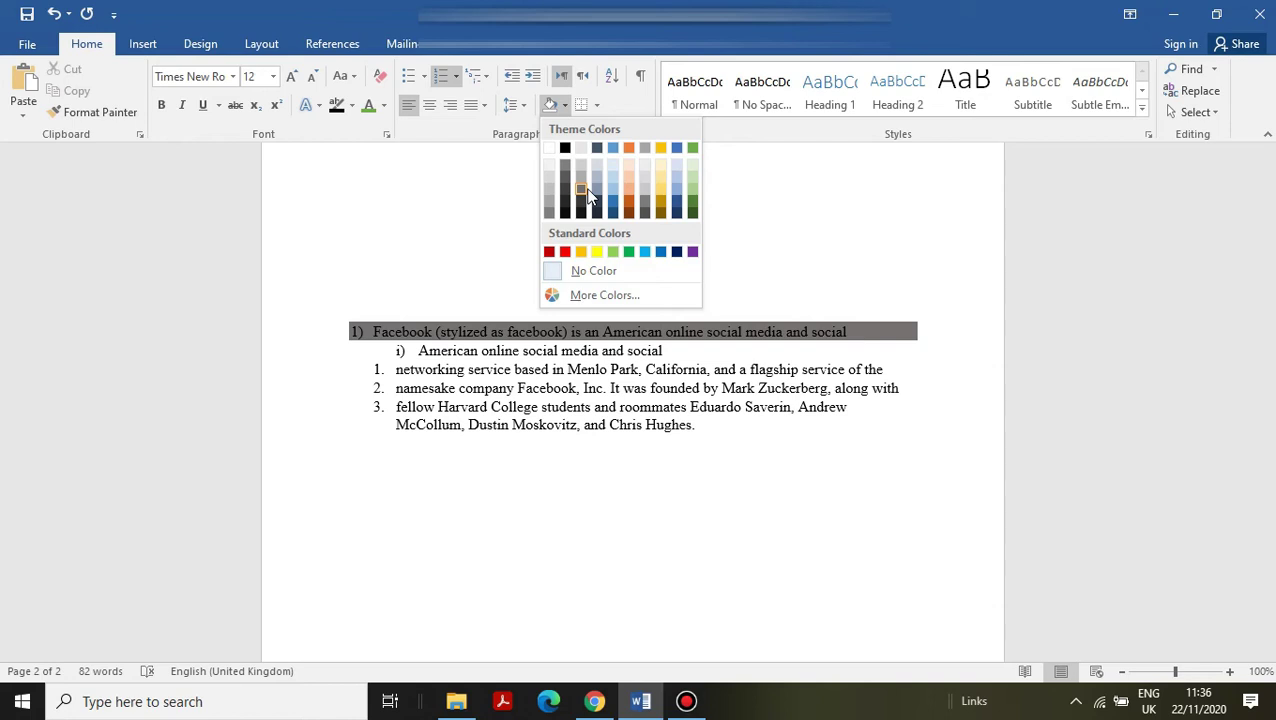
left_click(597, 10)
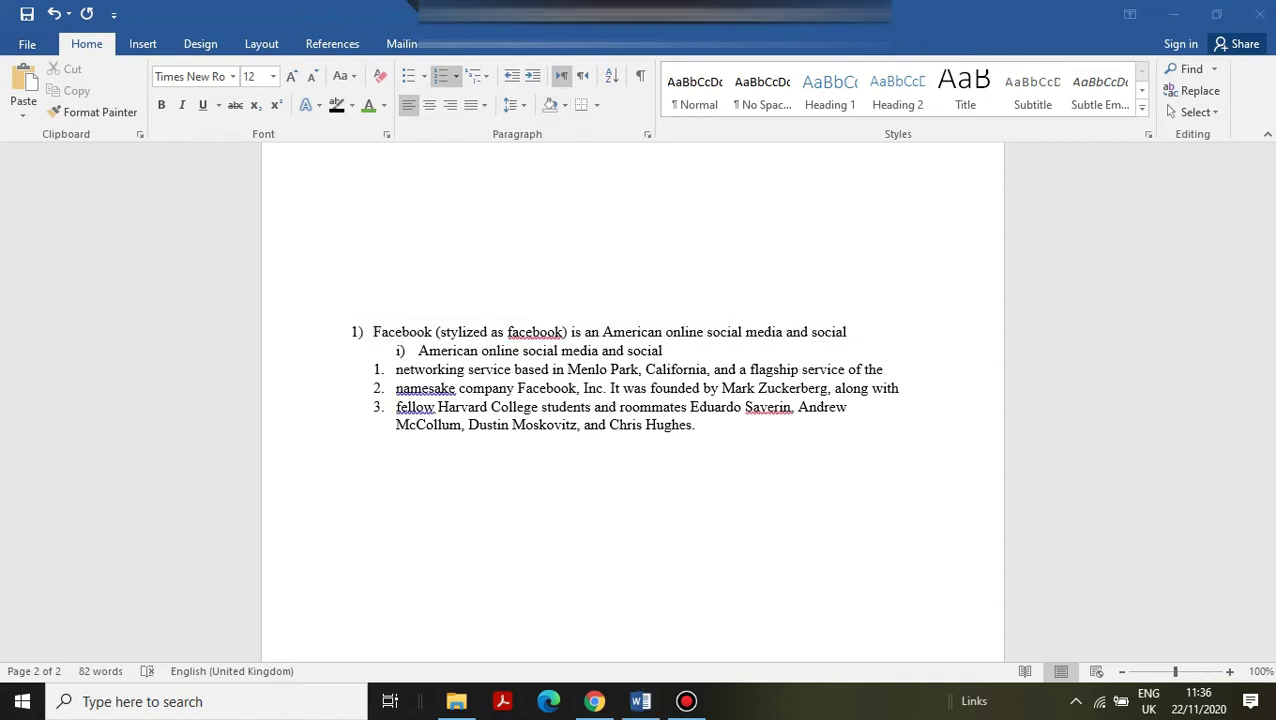
left_click(706, 134)
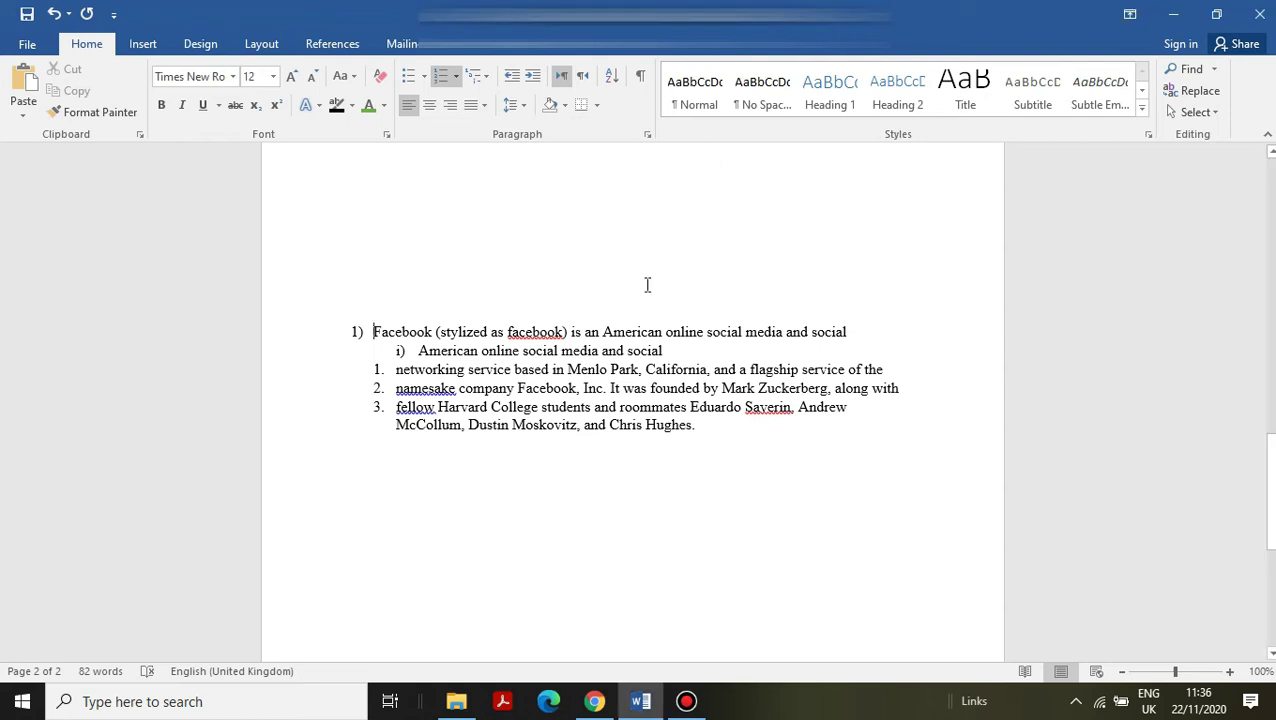
left_click(564, 105)
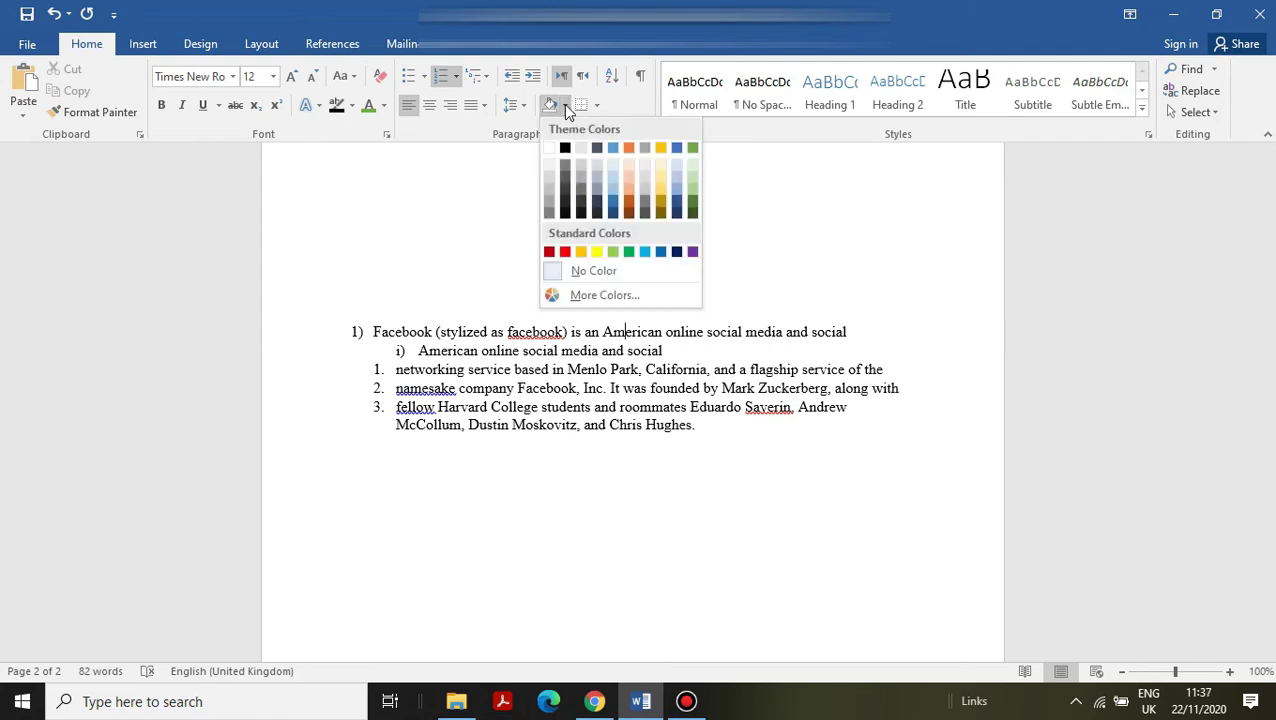
left_click(578, 194)
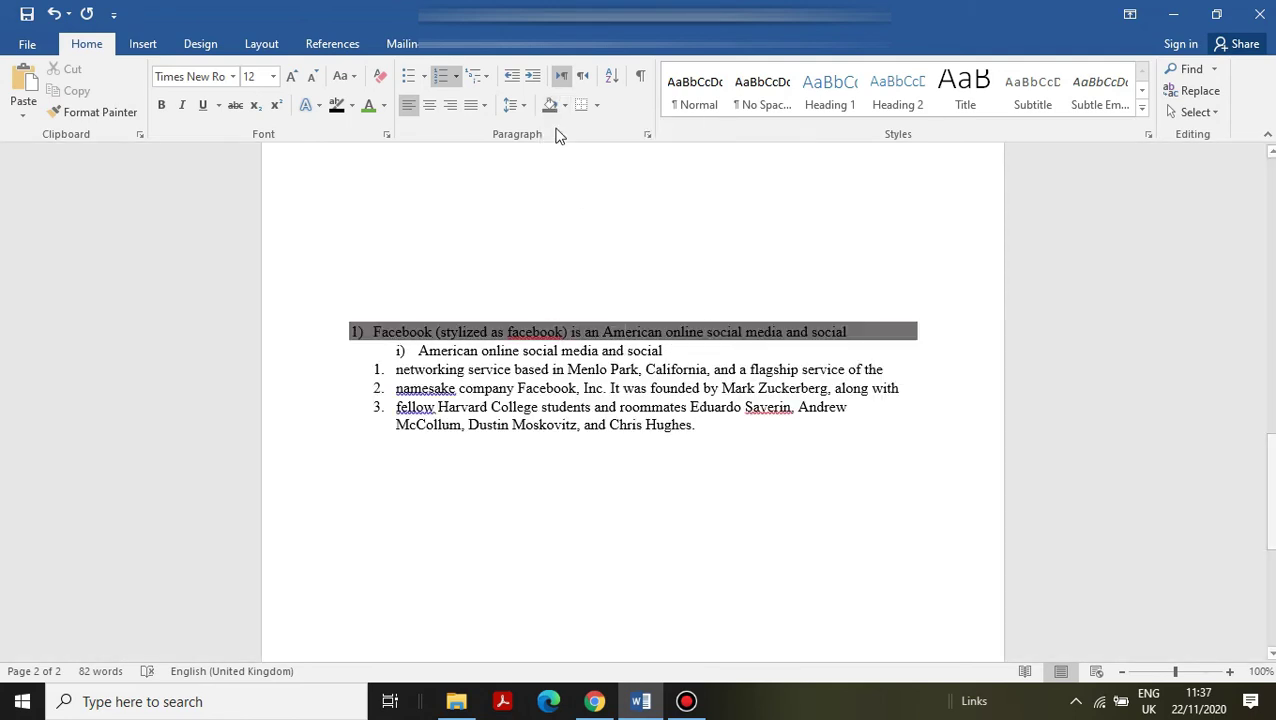
key("ctrl+z")
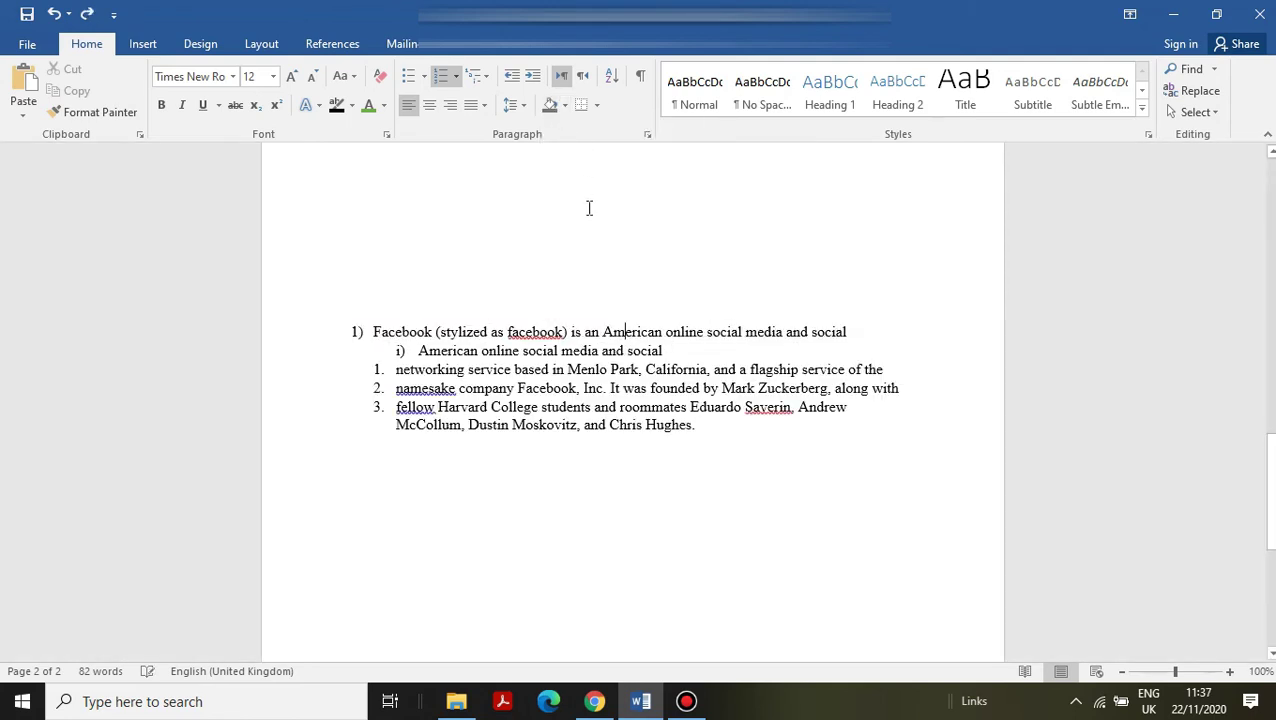
Try All Borders around the first list item, and remove them with No Border.
left_click(596, 106)
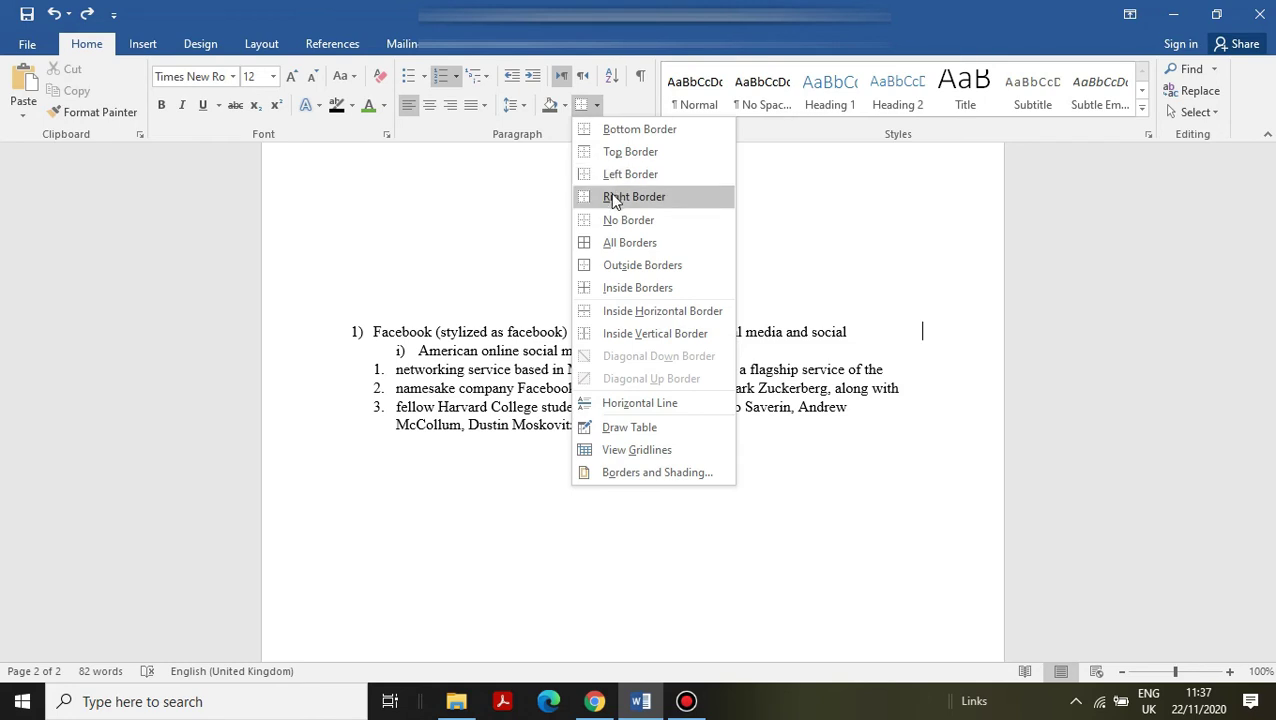
left_click(610, 242)
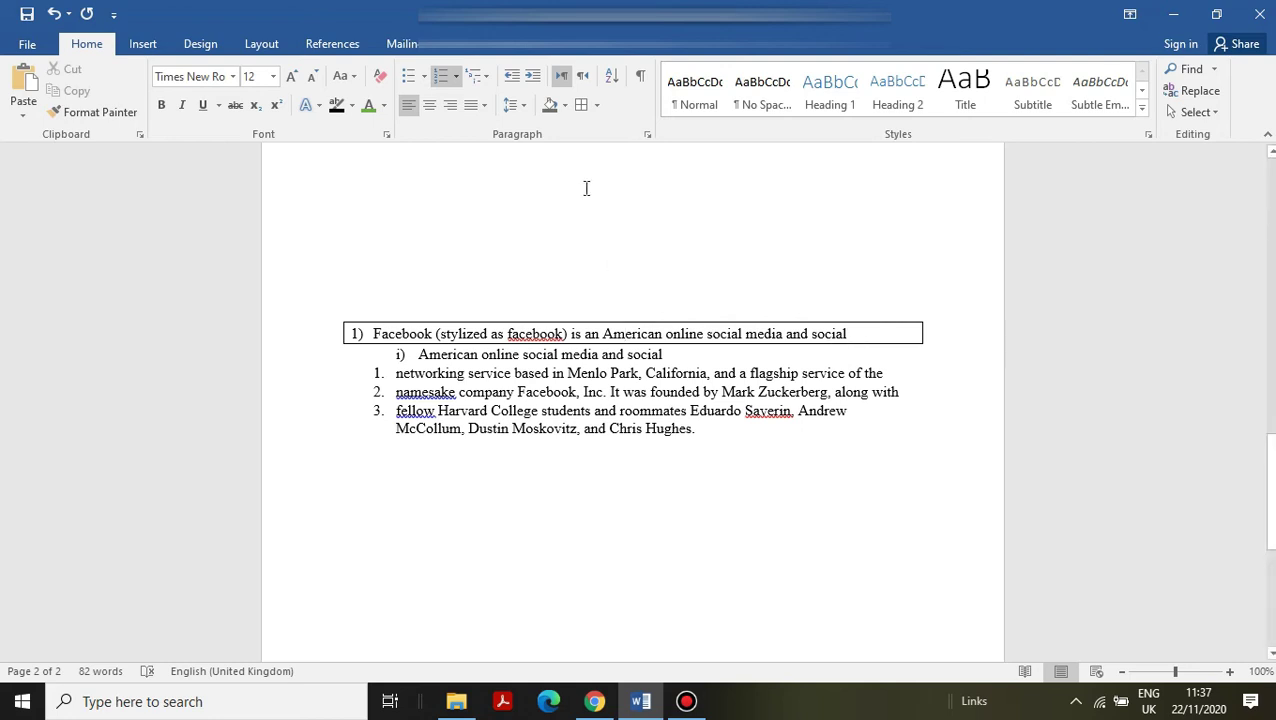
left_click(596, 105)
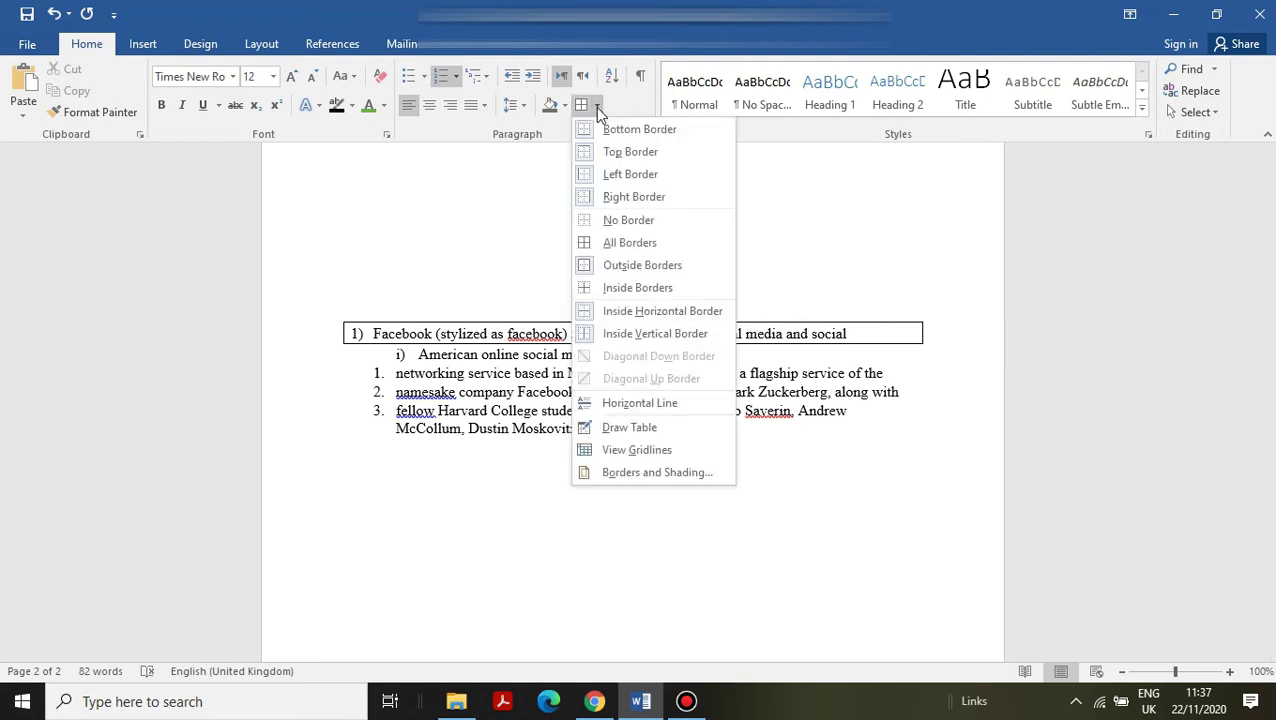
left_click(603, 222)
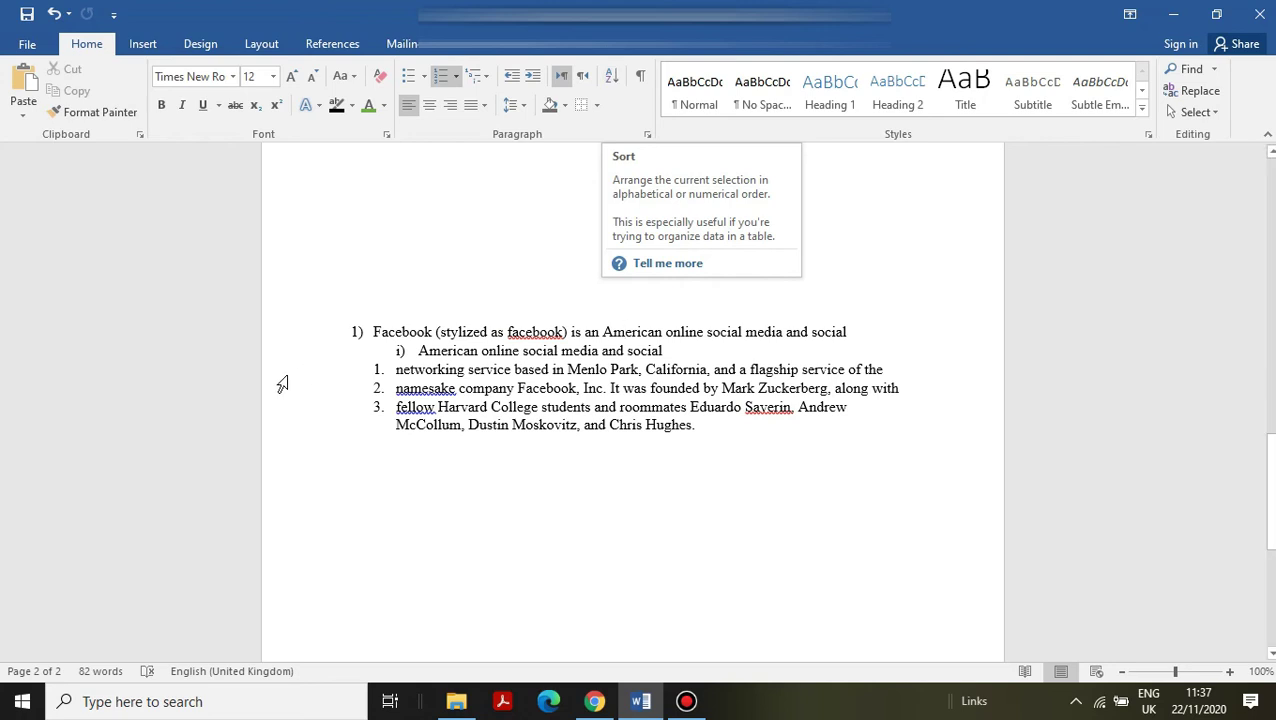
left_click(374, 331)
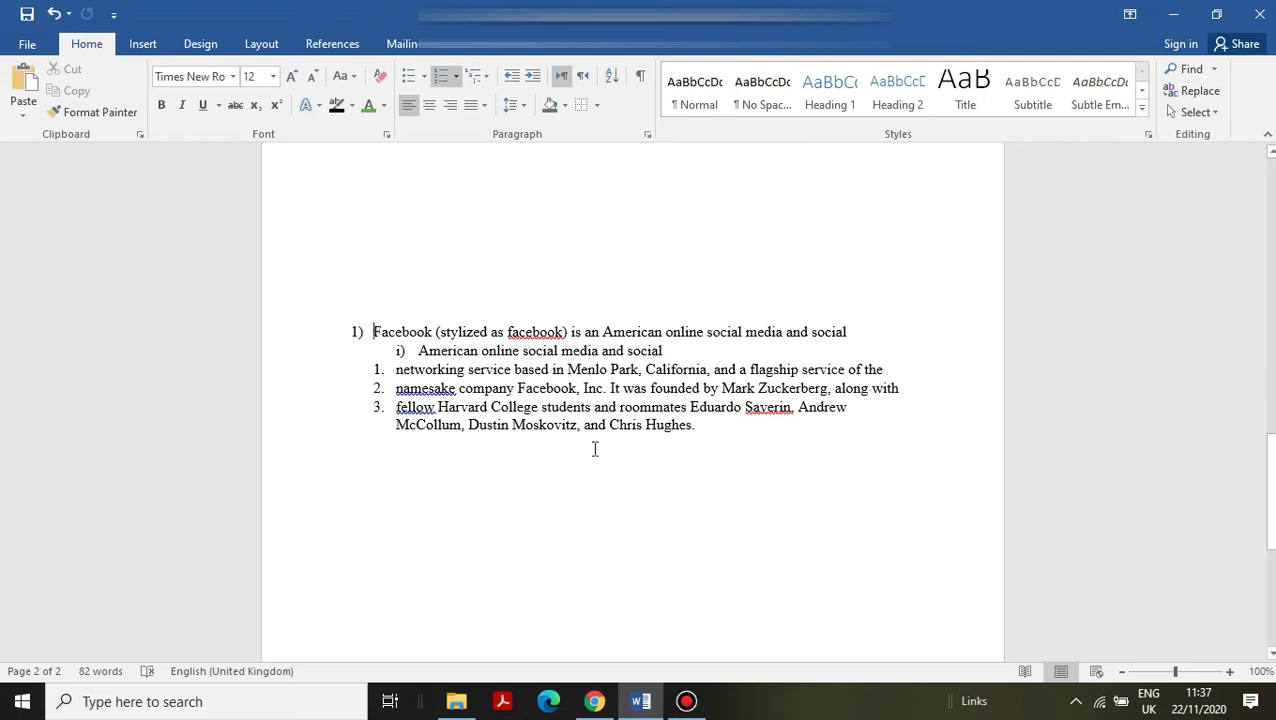
left_click_drag(373, 331, 603, 458)
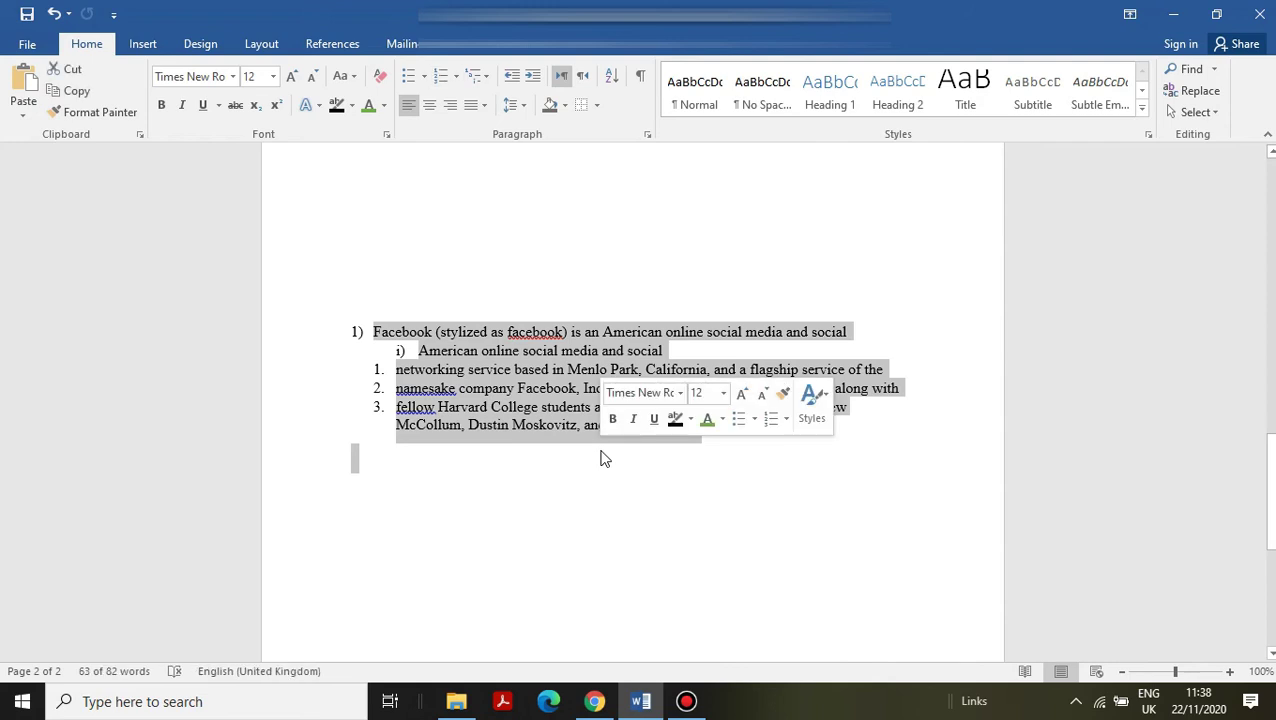
Join the i) sub-item onto the end of the first list item by removing its numbering and line break.
left_click(420, 350)
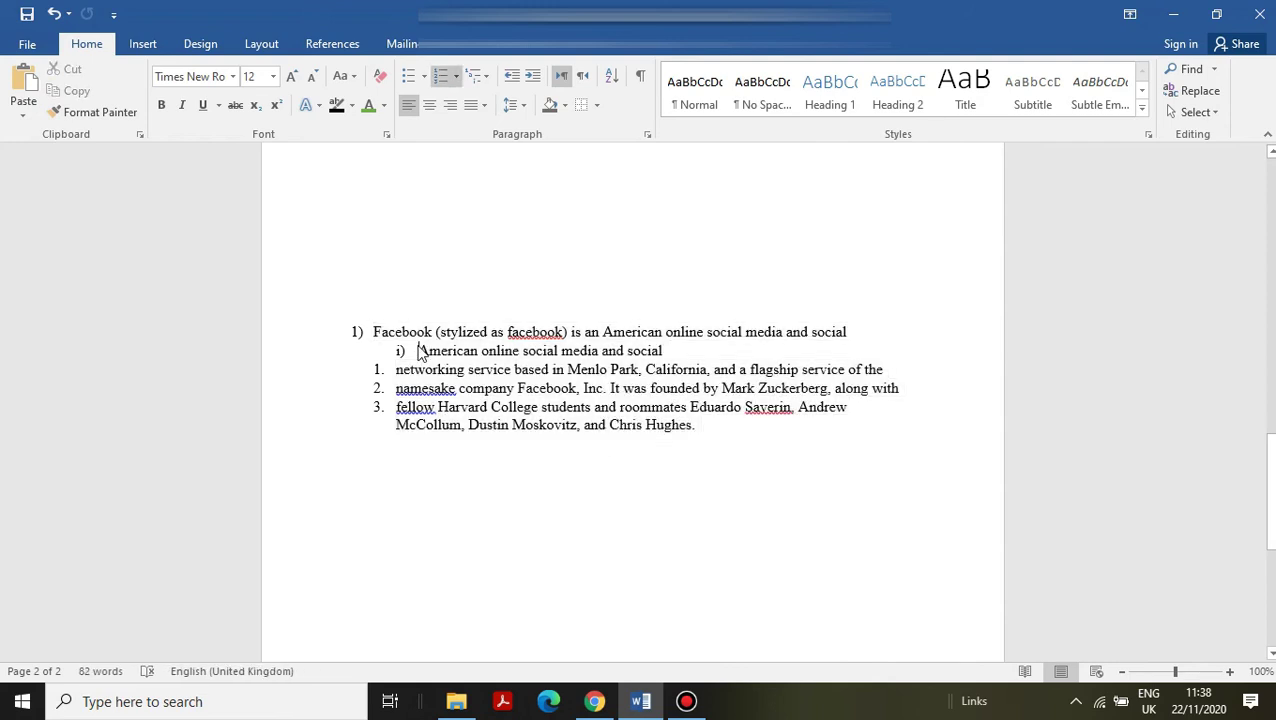
key("BackSpace")
key("BackSpace")
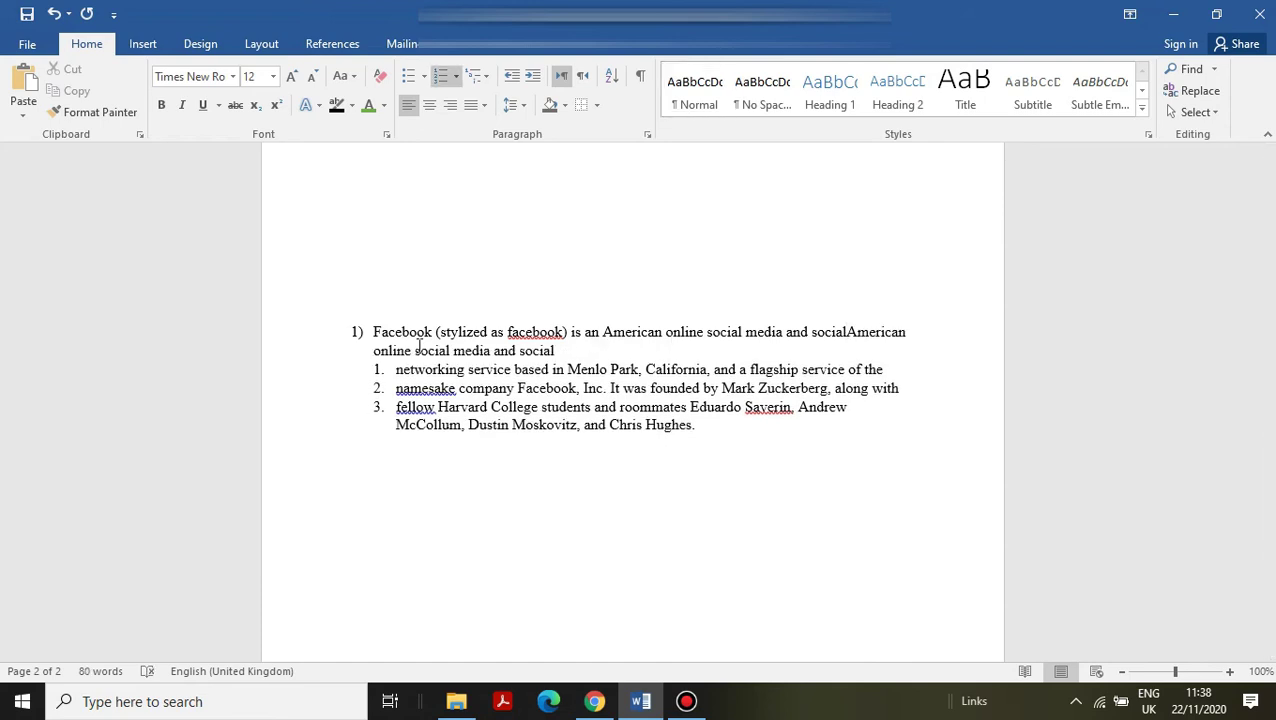
Delete the duplicated "American online social media and social" from the end of the first list item.
key("ctrl+shift+Right")
key("ctrl+shift+Right")
key("ctrl+shift+Right")
key("ctrl+shift+Right")
key("ctrl+shift+Right")
key("ctrl+shift+Right")
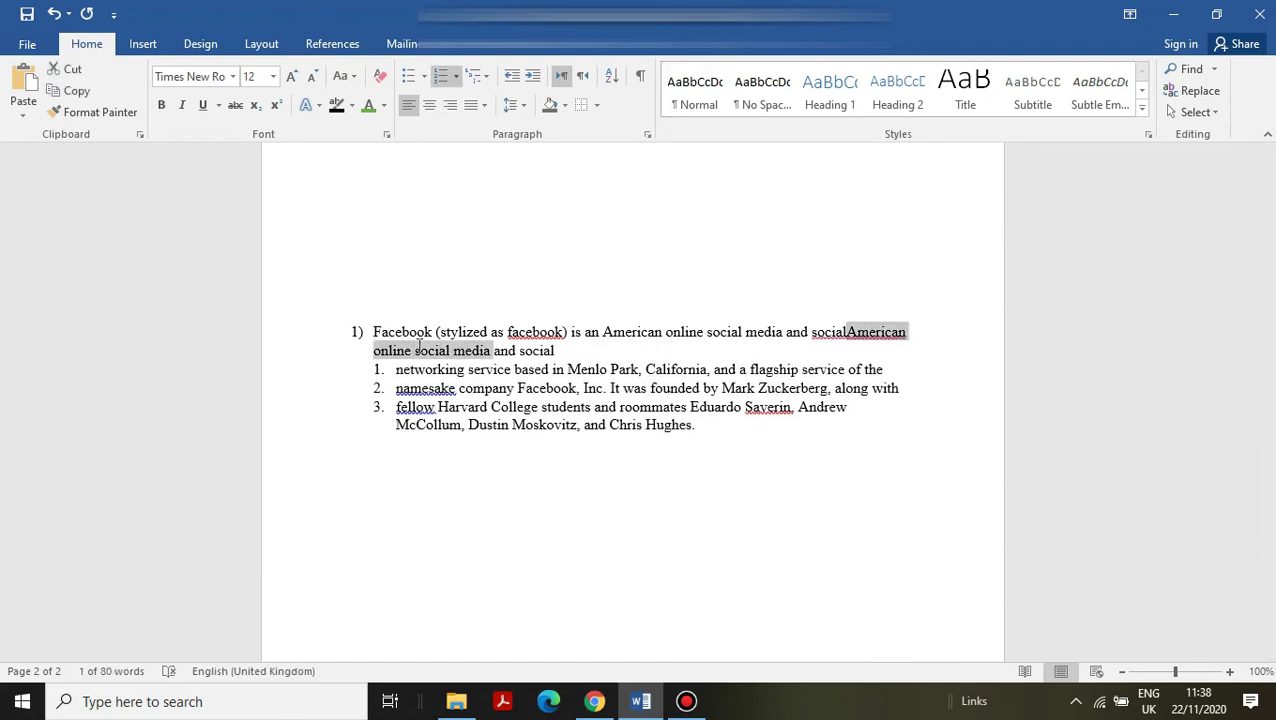
key("Delete")
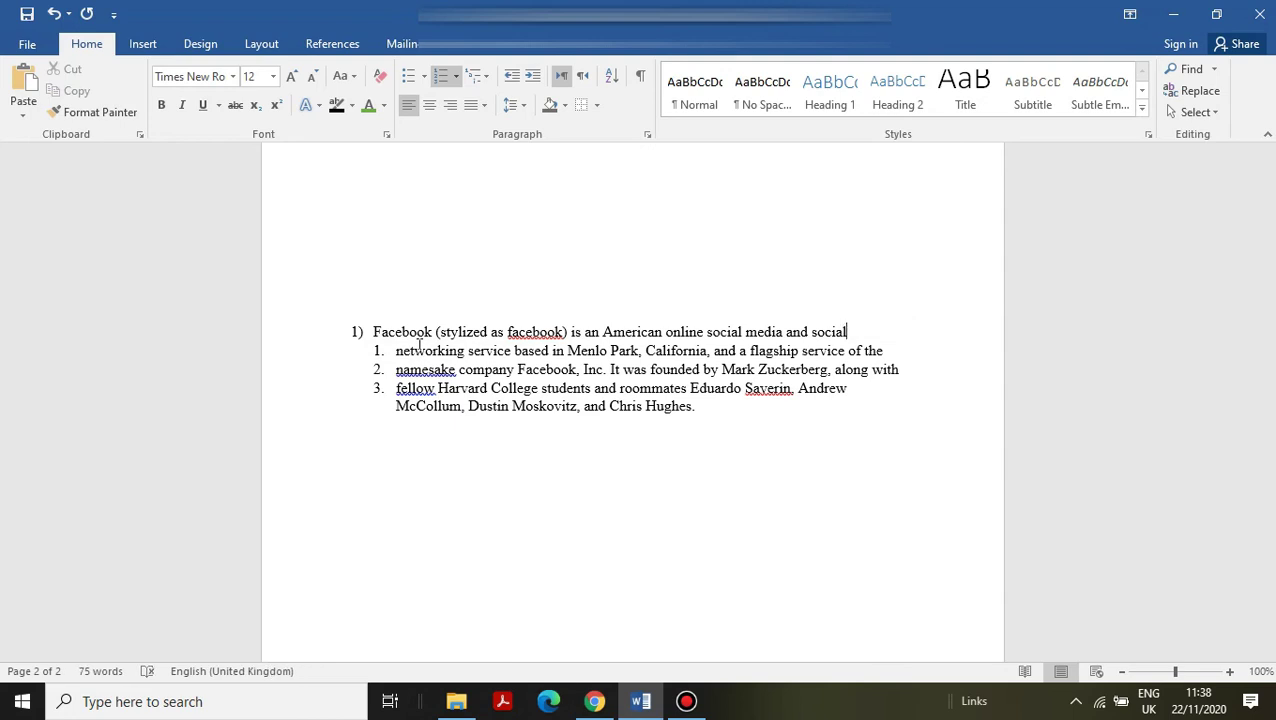
Delete the first list item, "Facebook (stylized as facebook) is an American online social media and social", together with the blank space above it.
key("ctrl+shift+Left")
key("ctrl+shift+Left")
key("ctrl+shift+Left")
key("ctrl+shift+Left")
key("ctrl+shift+Left")
key("ctrl+shift+Left")
key("ctrl+shift+Left")
key("ctrl+shift+Left")
key("ctrl+shift+Left")
key("ctrl+shift+Left")
key("ctrl+shift+Left")
key("ctrl+shift+Left")
key("ctrl+shift+Left")
key("ctrl+shift+Left")
key("ctrl+shift+Left")
key("ctrl+shift+Left")
key("ctrl+shift+Left")
key("ctrl+shift+Left")
key("ctrl+shift+Left")
key("ctrl+shift+Left")
key("ctrl+shift+Left")
key("ctrl+shift+Left")
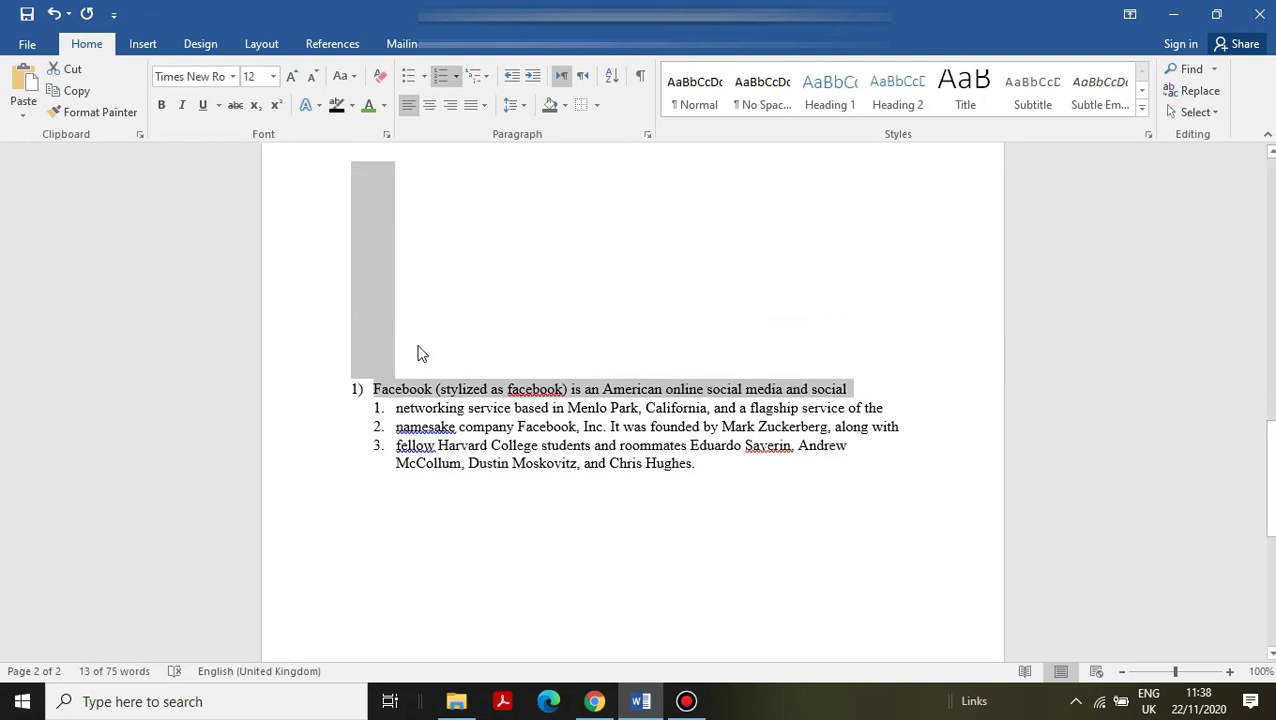
key("Delete")
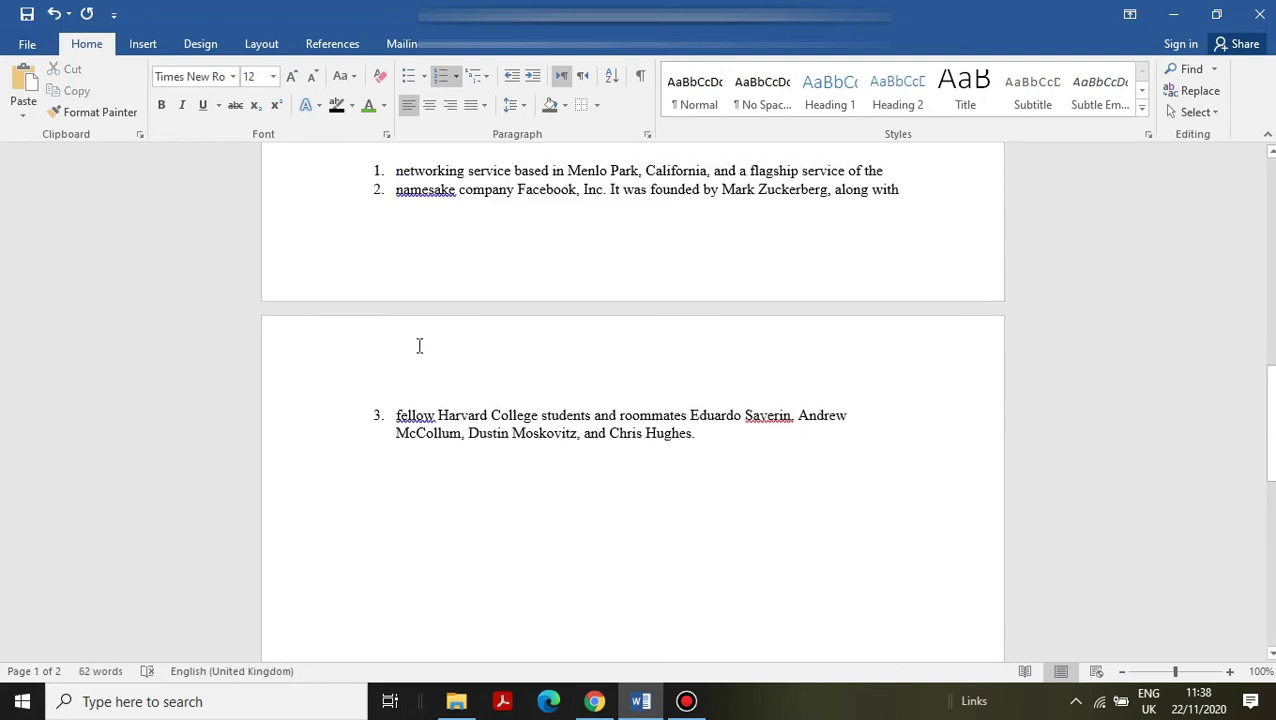
key("Return")
key("Return")
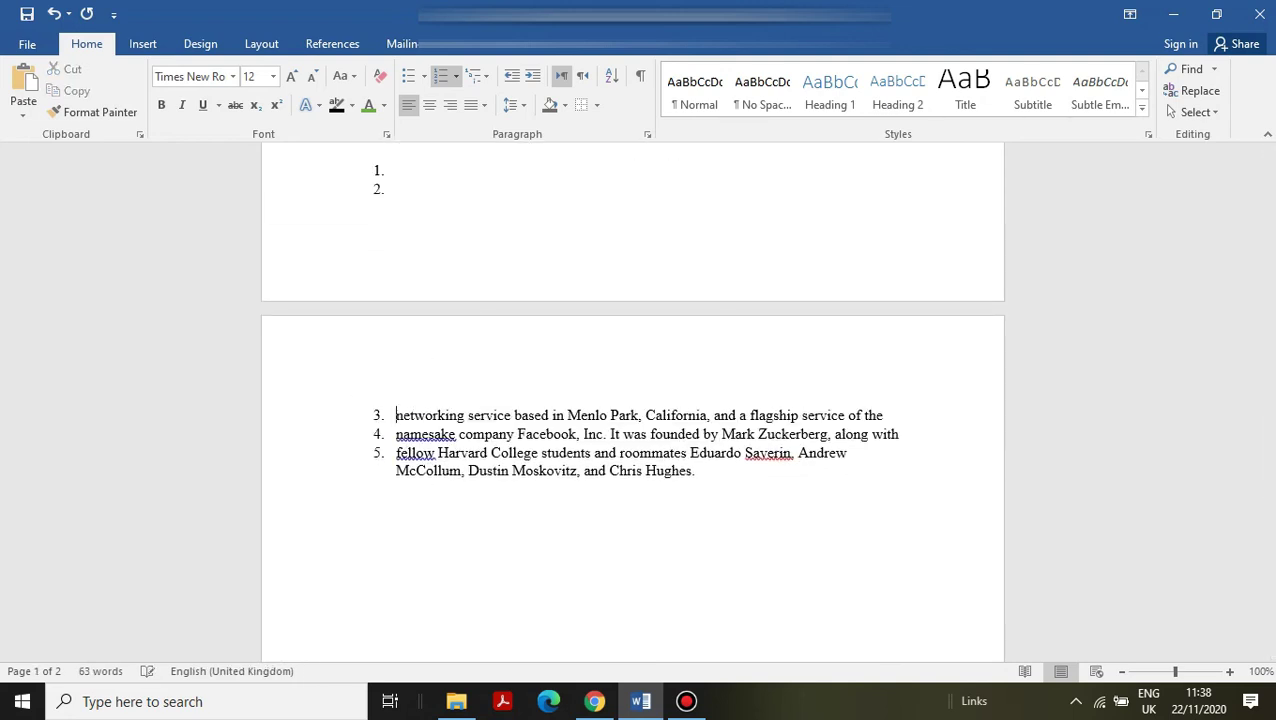
left_click(396, 189)
key("BackSpace")
key("Delete")
key("Up")
key("Delete")
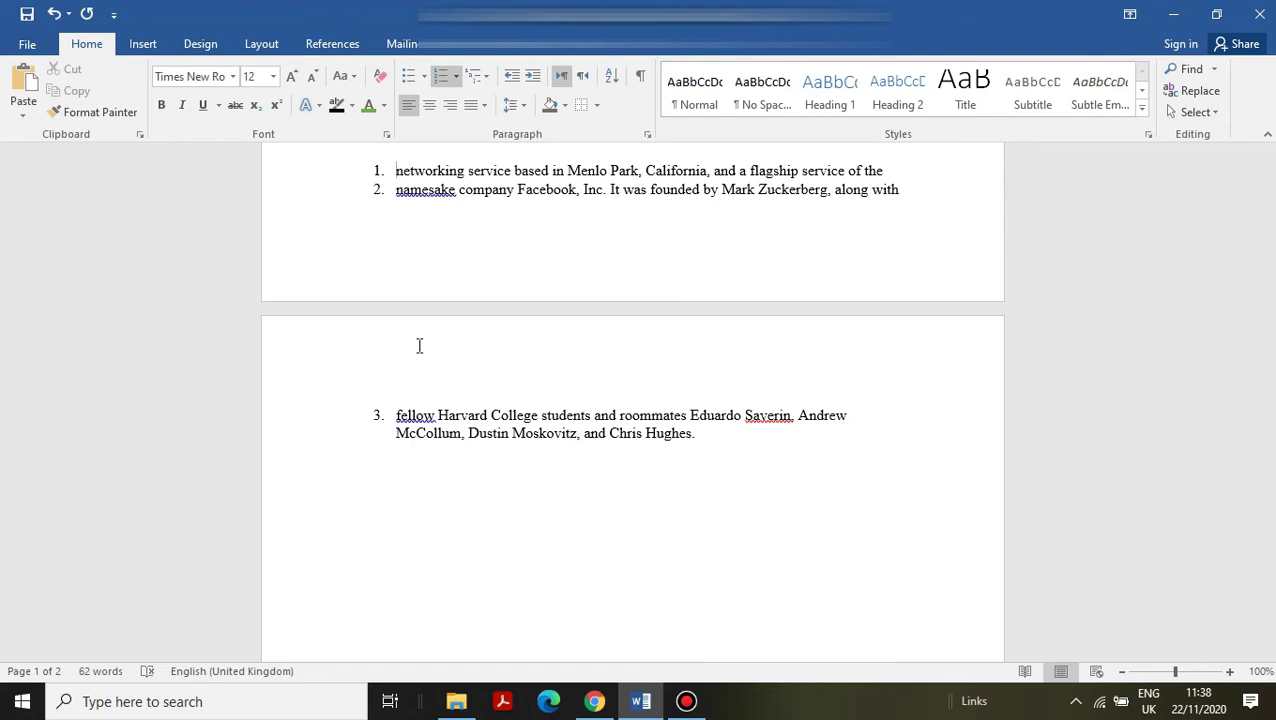
Insert a blank paragraph above the numbered list so that the whole list starts on page 2.
key("Up")
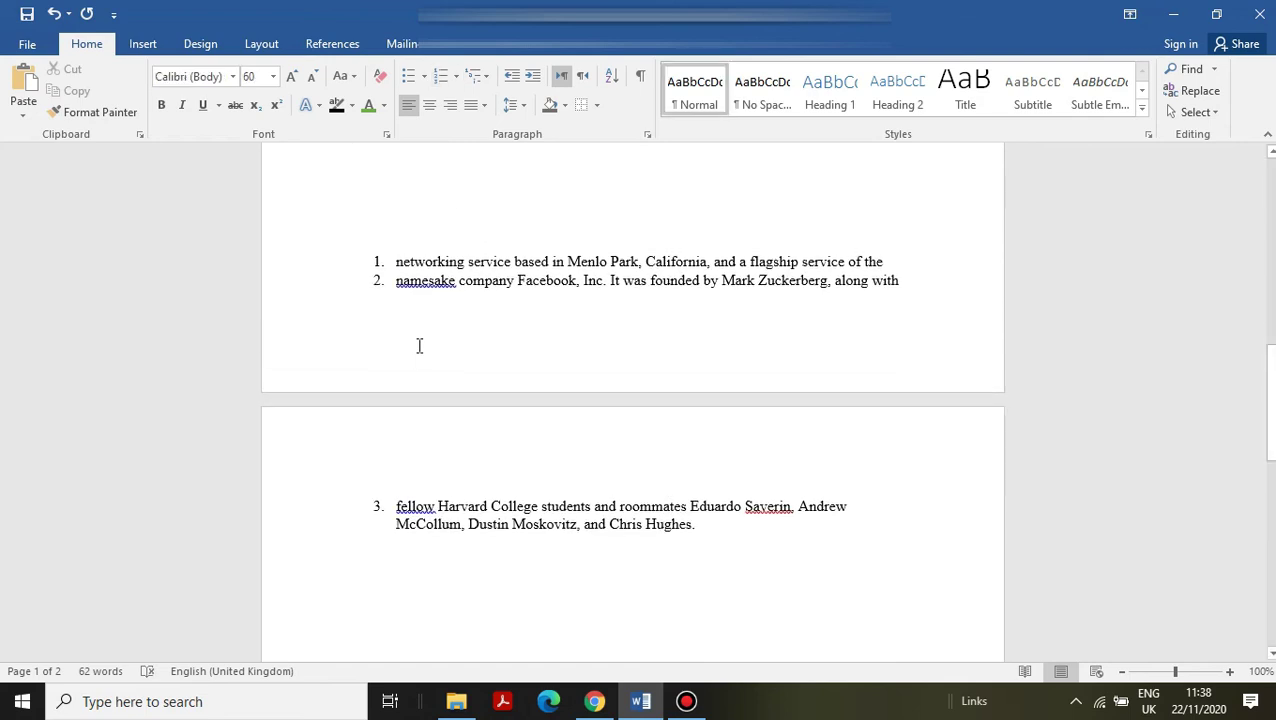
key("Return")
scroll(433, 322, "down", 2)
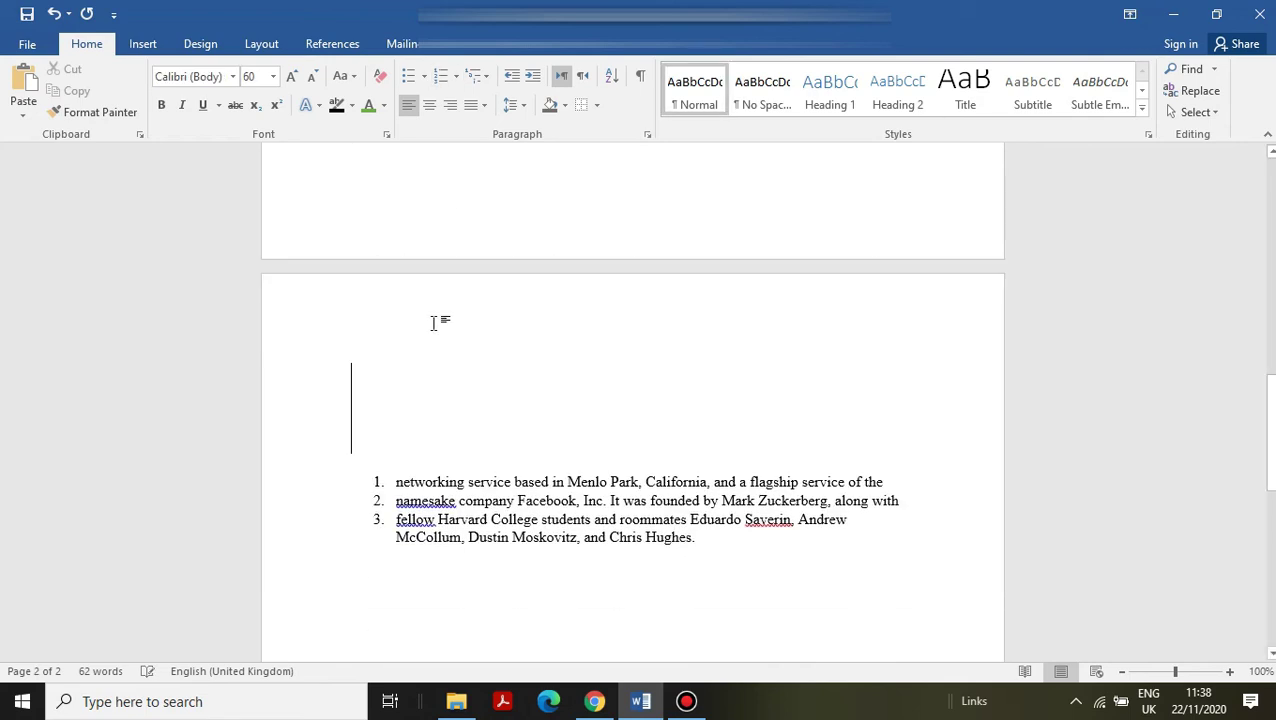
scroll(433, 322, "down", 1)
Try to sort the three numbered list items by Paragraphs with type Number in descending order, after trying Field 1 as the sort key.
left_click_drag(394, 420, 692, 484)
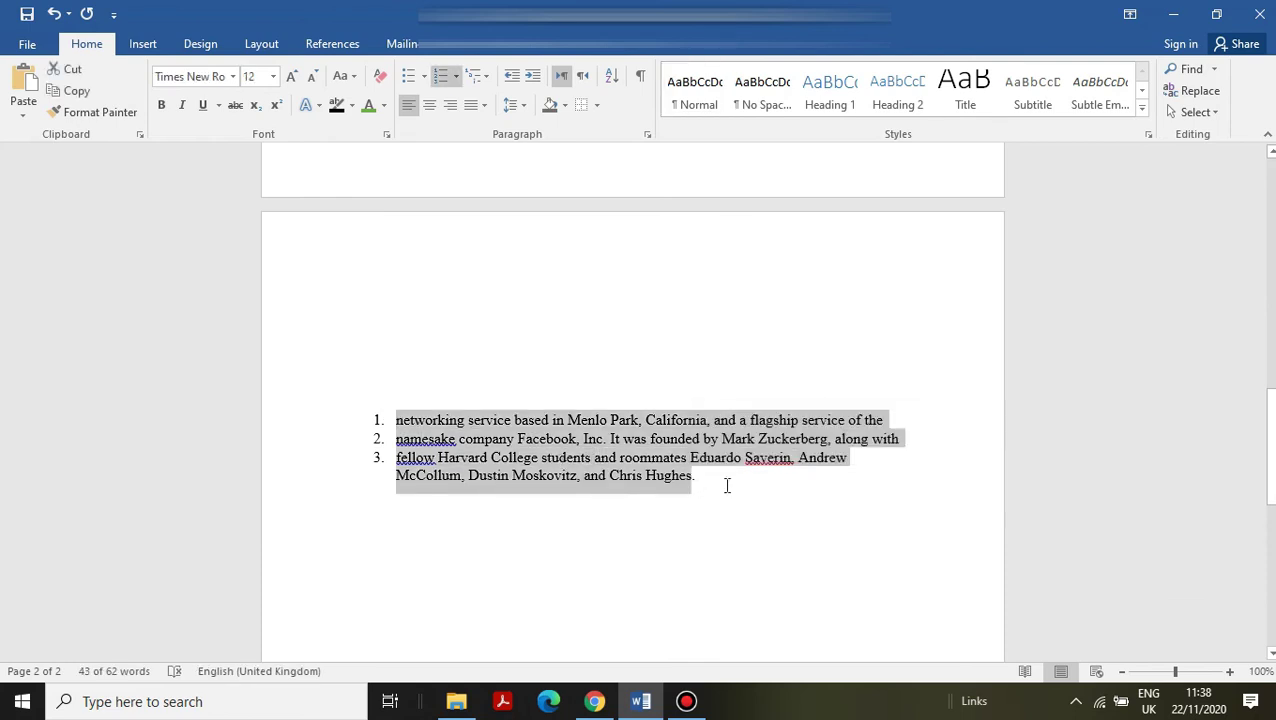
left_click(727, 486)
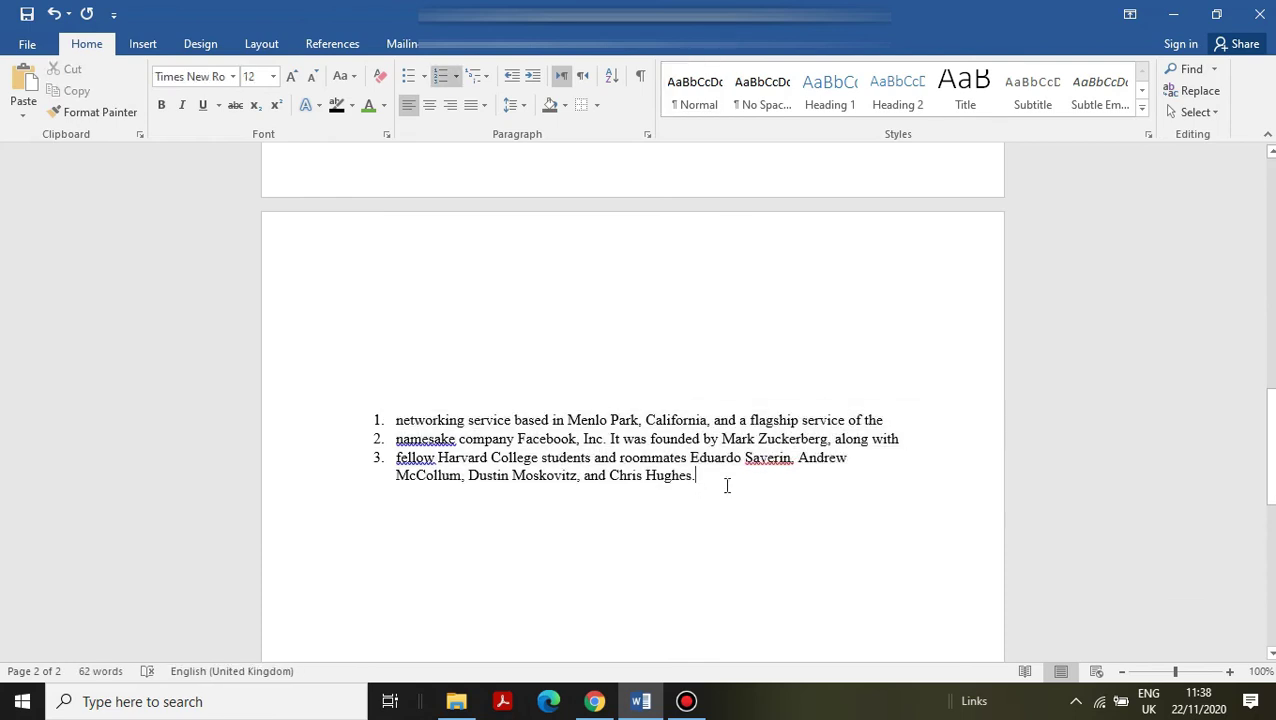
left_click_drag(675, 475, 395, 425)
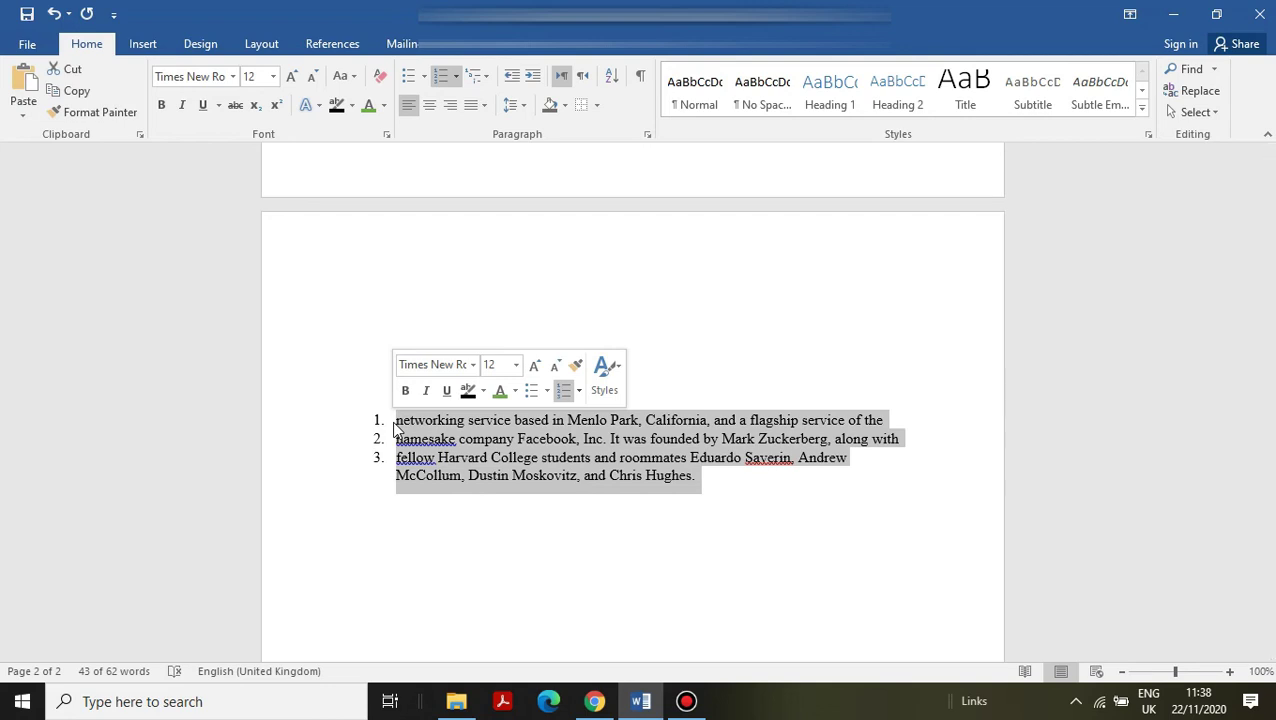
left_click(619, 72)
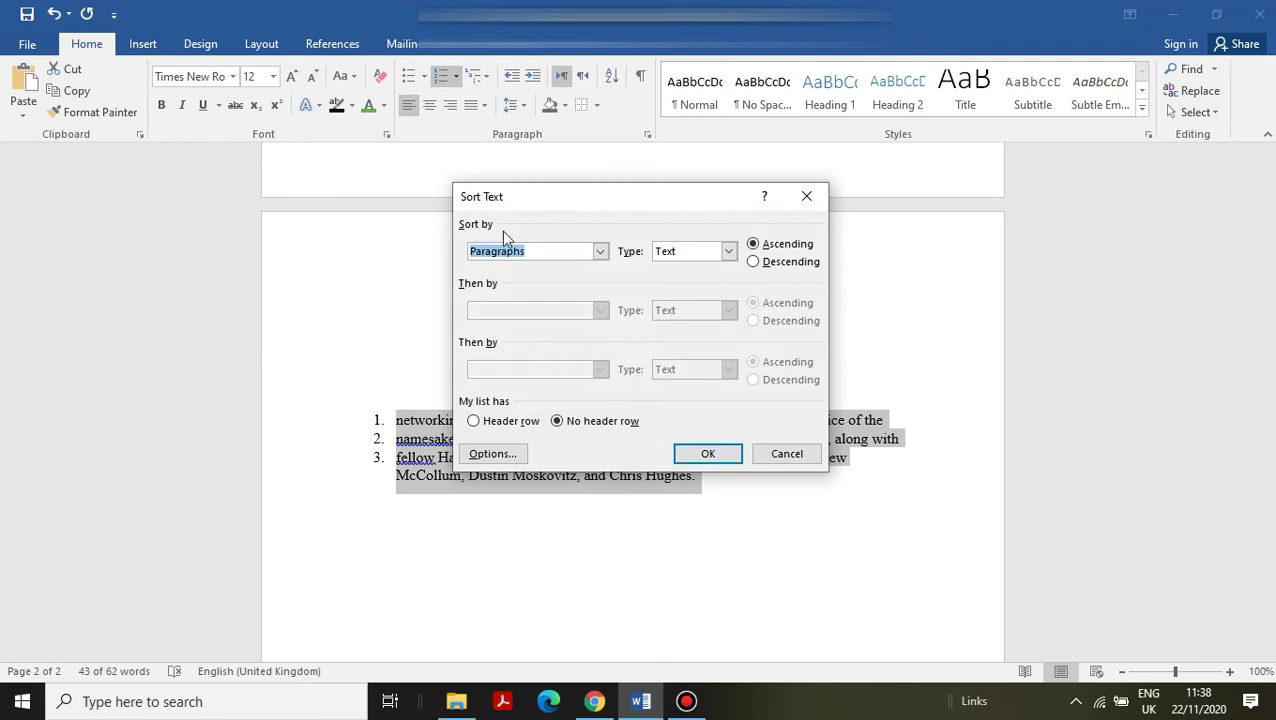
left_click(600, 252)
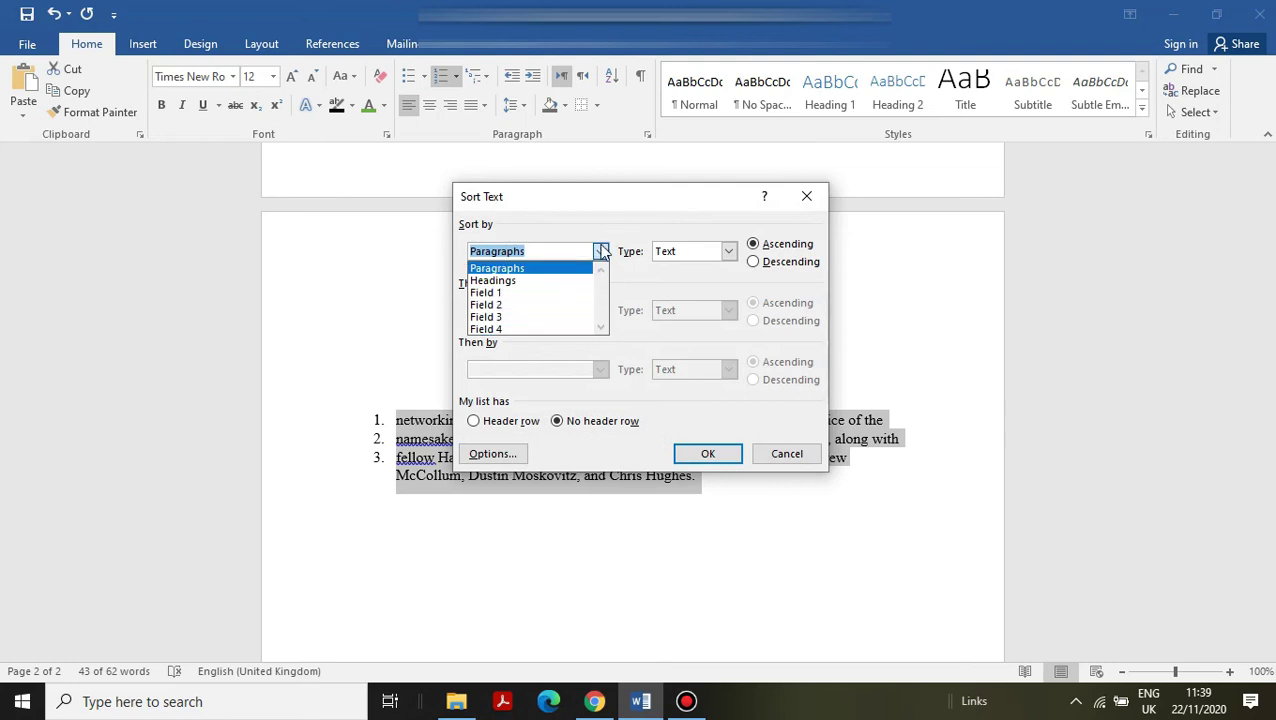
left_click(549, 292)
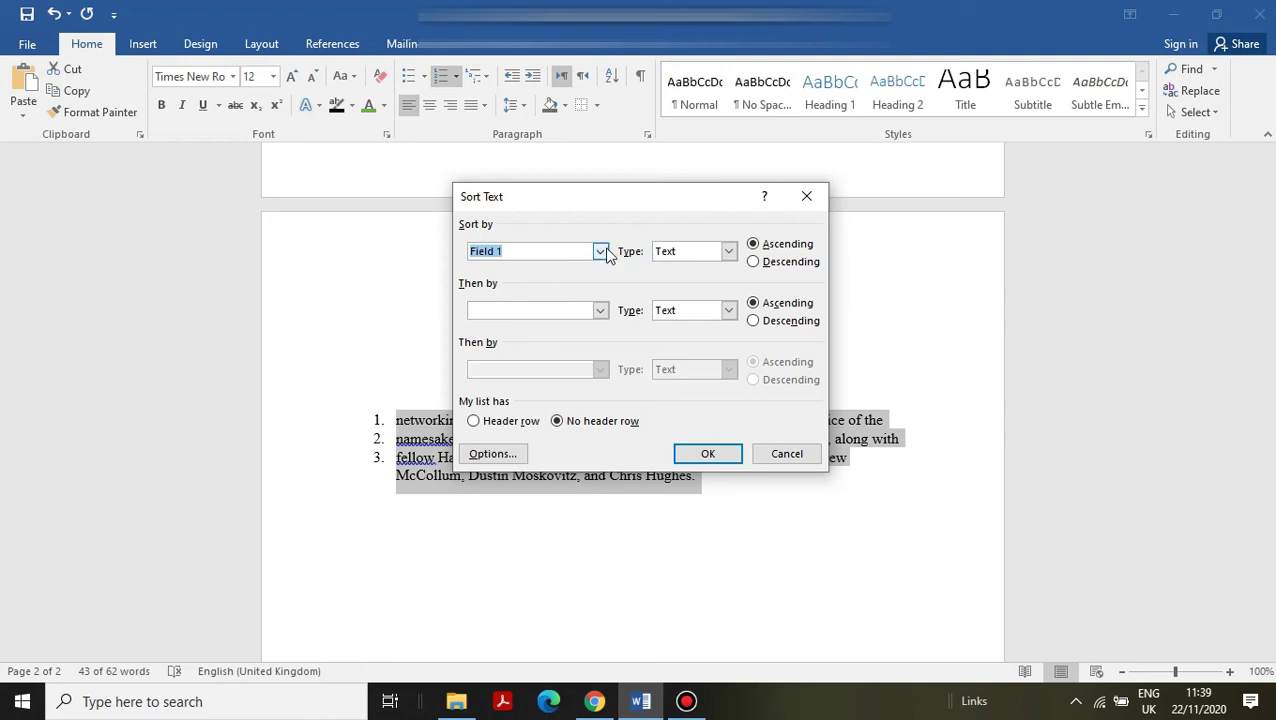
left_click(601, 254)
left_click(549, 268)
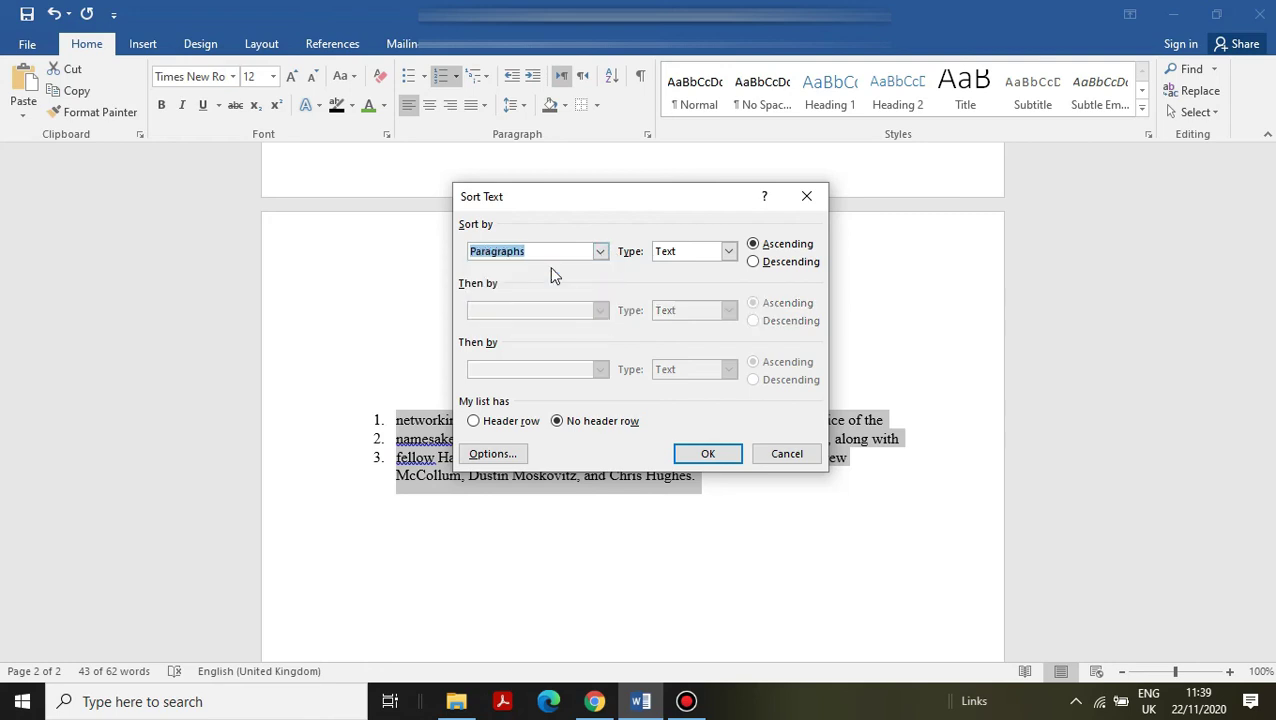
left_click(729, 252)
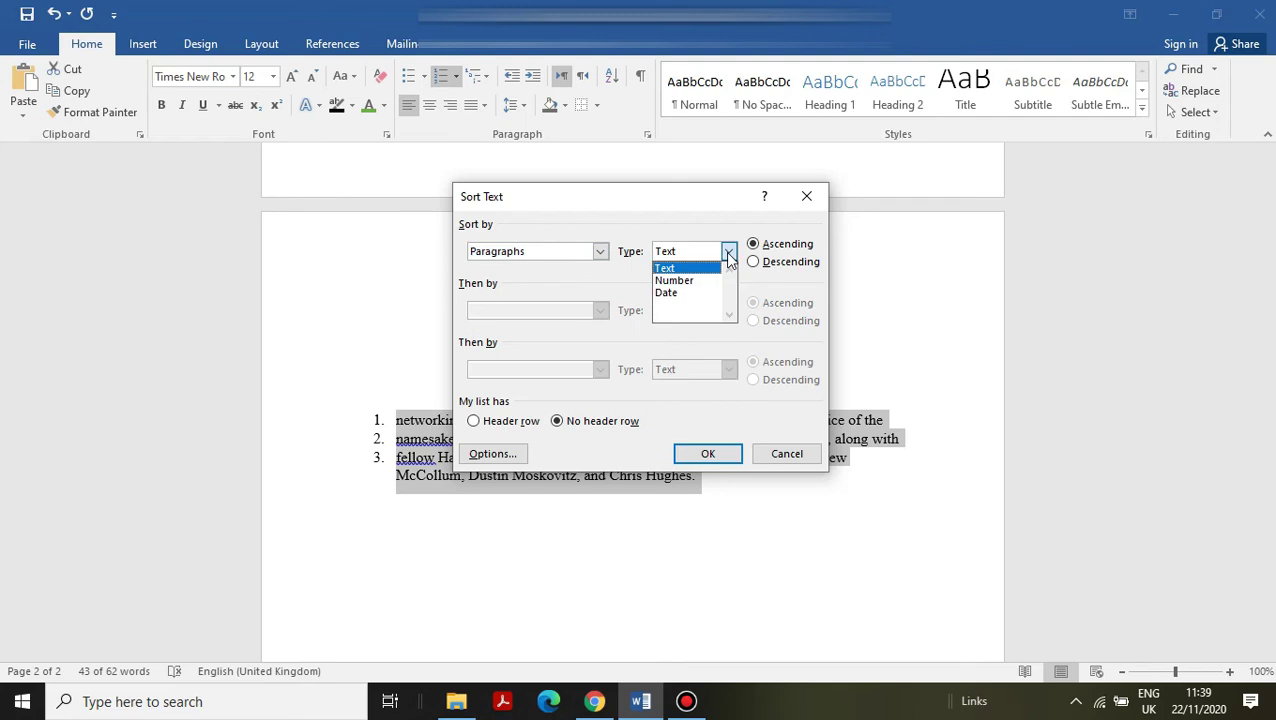
left_click(692, 281)
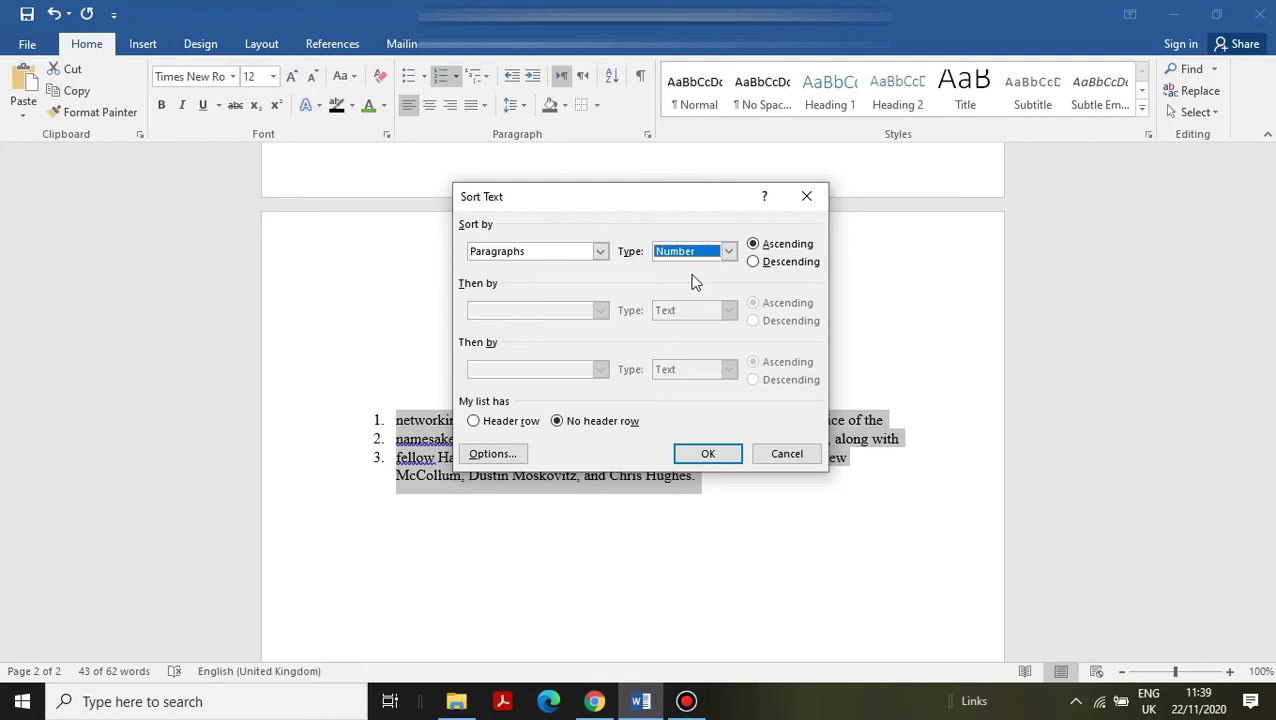
left_click(752, 264)
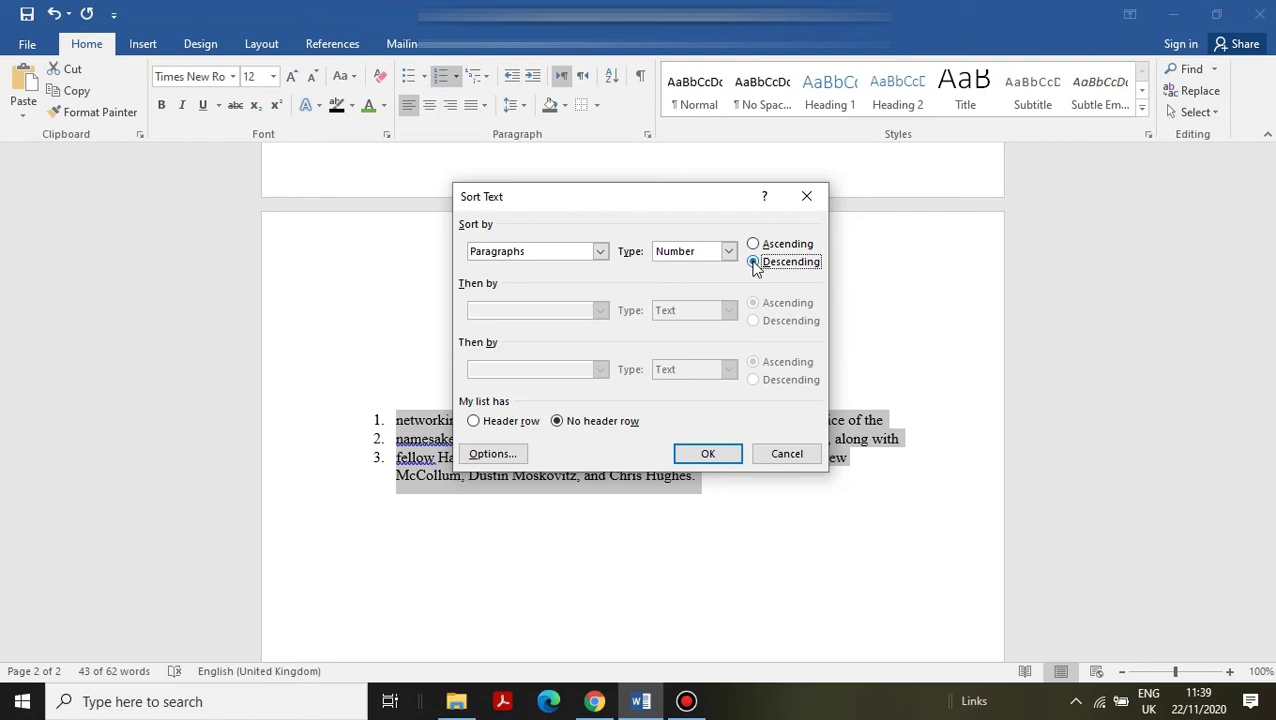
left_click(702, 453)
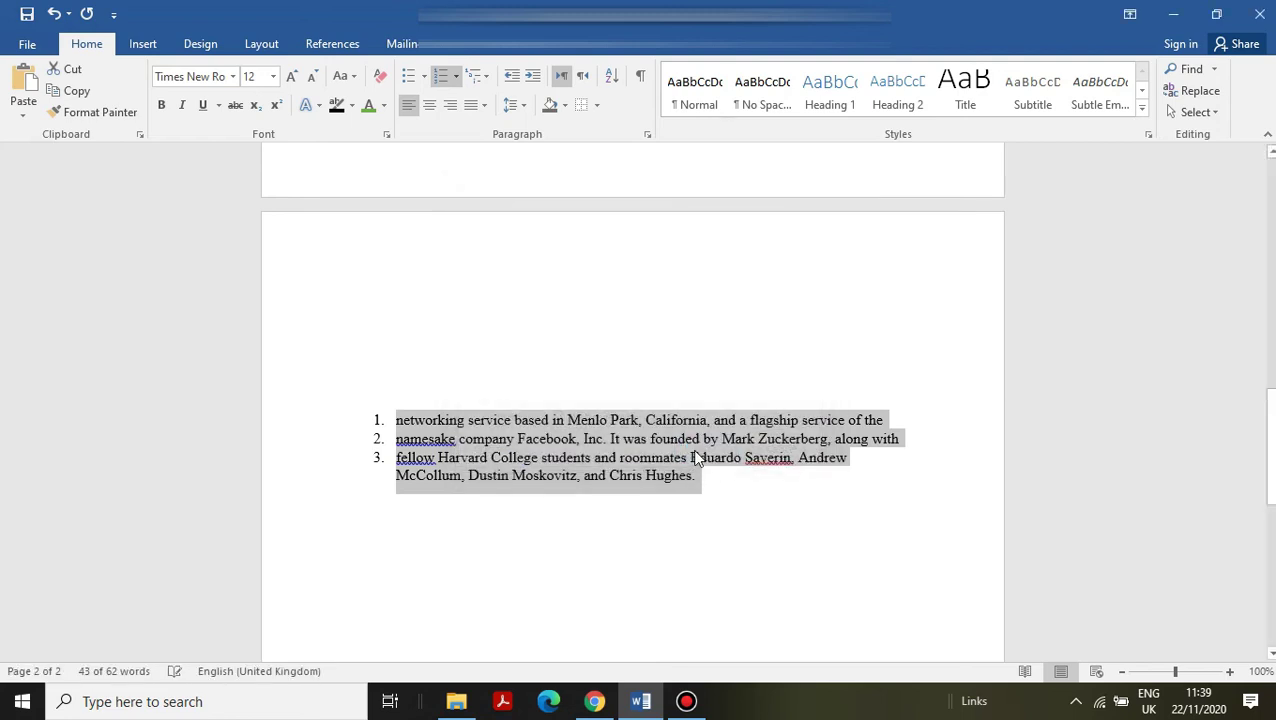
left_click(700, 482)
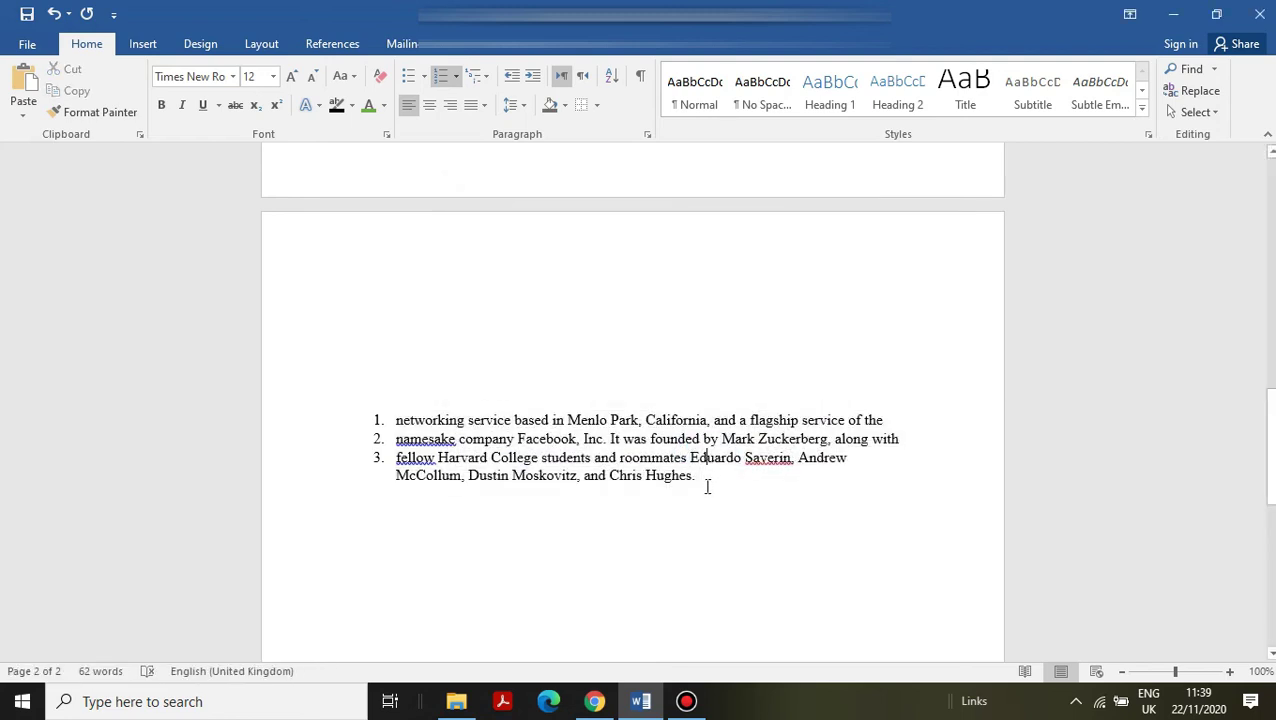
Try the descending Paragraphs sort with type Number on the list together with the blank paragraphs around it.
scroll(712, 441, "up", 15)
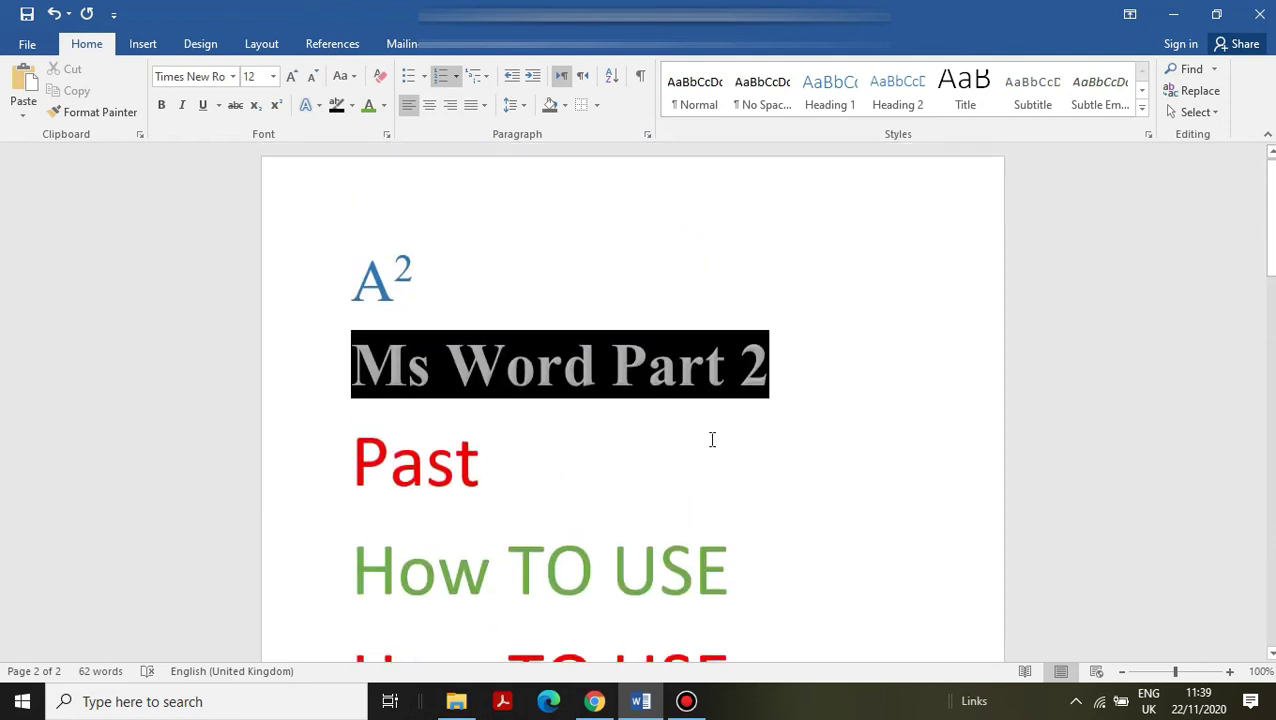
scroll(734, 321, "down", 15)
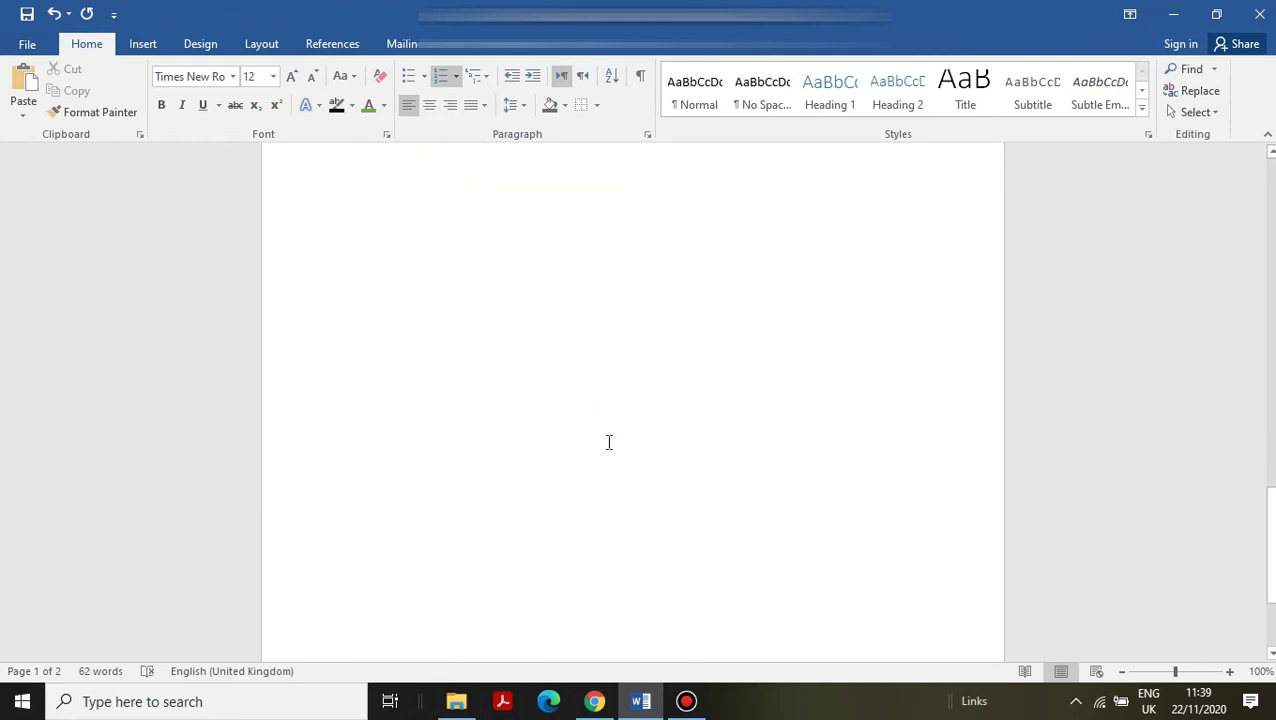
scroll(609, 442, "up", 2)
left_click_drag(355, 398, 709, 595)
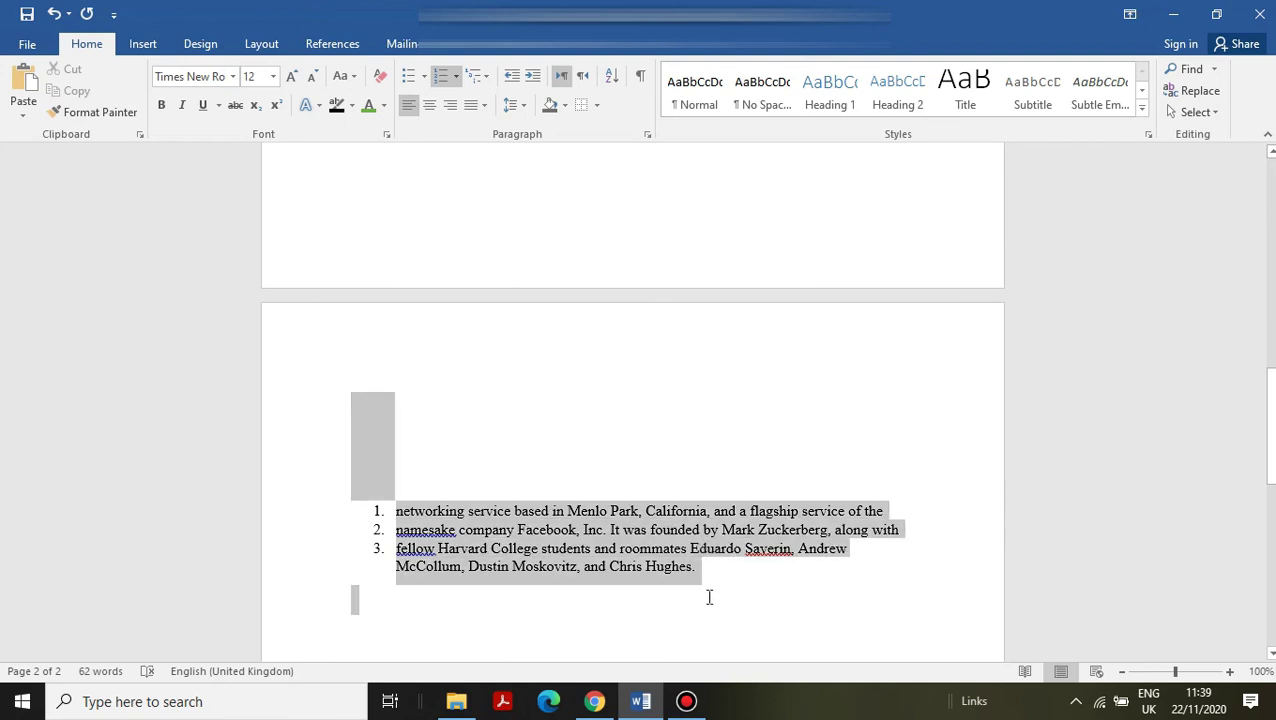
left_click(614, 82)
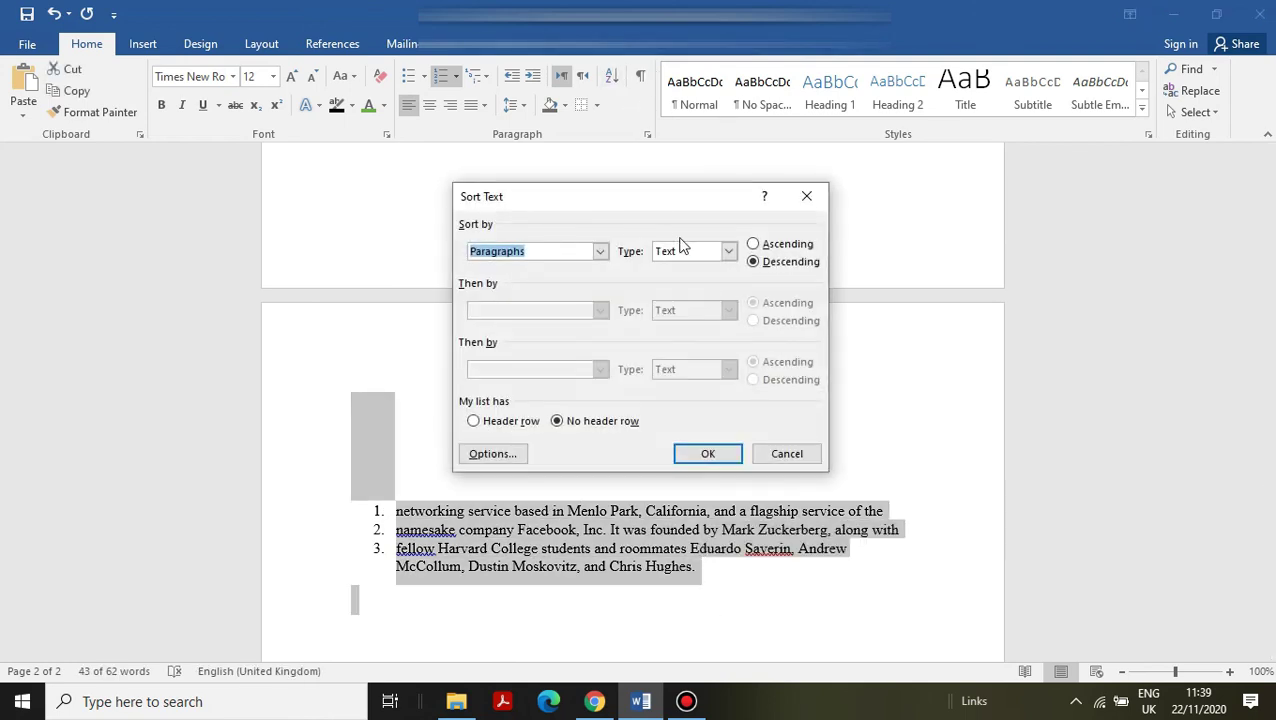
left_click(728, 255)
left_click(694, 282)
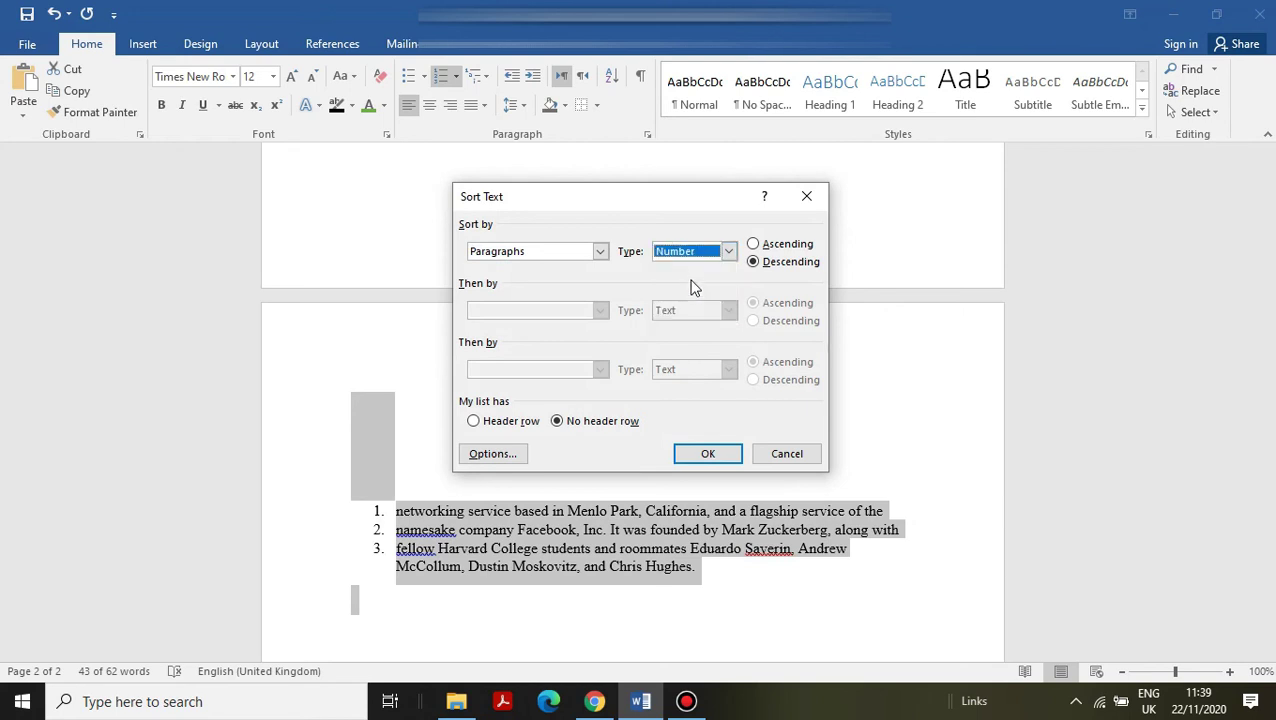
left_click(706, 453)
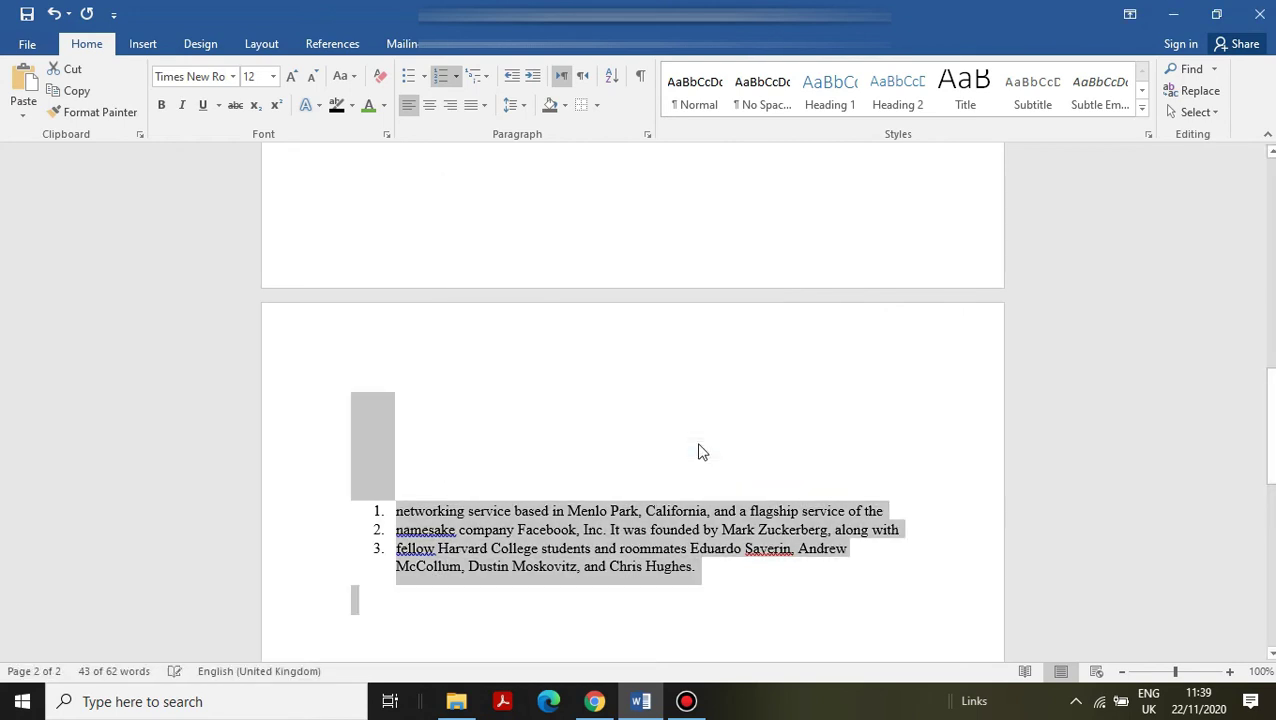
Try to sort the numbered list by Field 1 with type Number in descending order.
left_click_drag(380, 514, 683, 594)
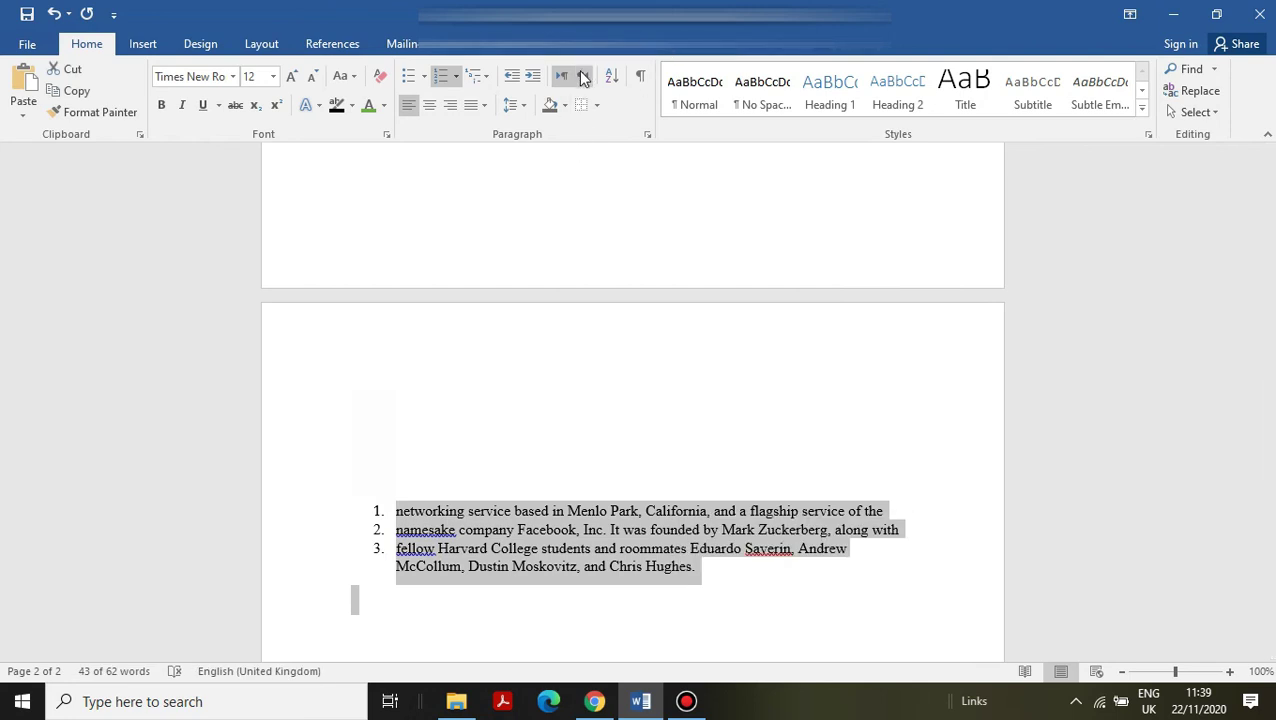
left_click(611, 78)
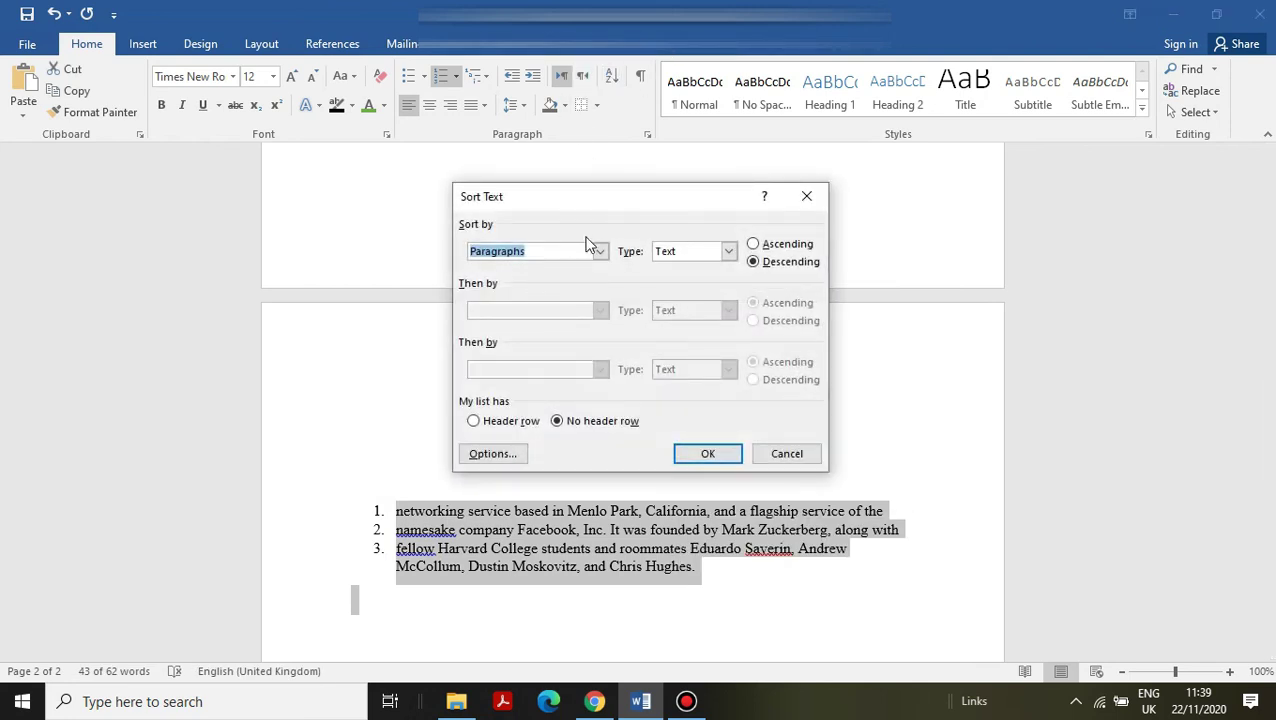
left_click(600, 251)
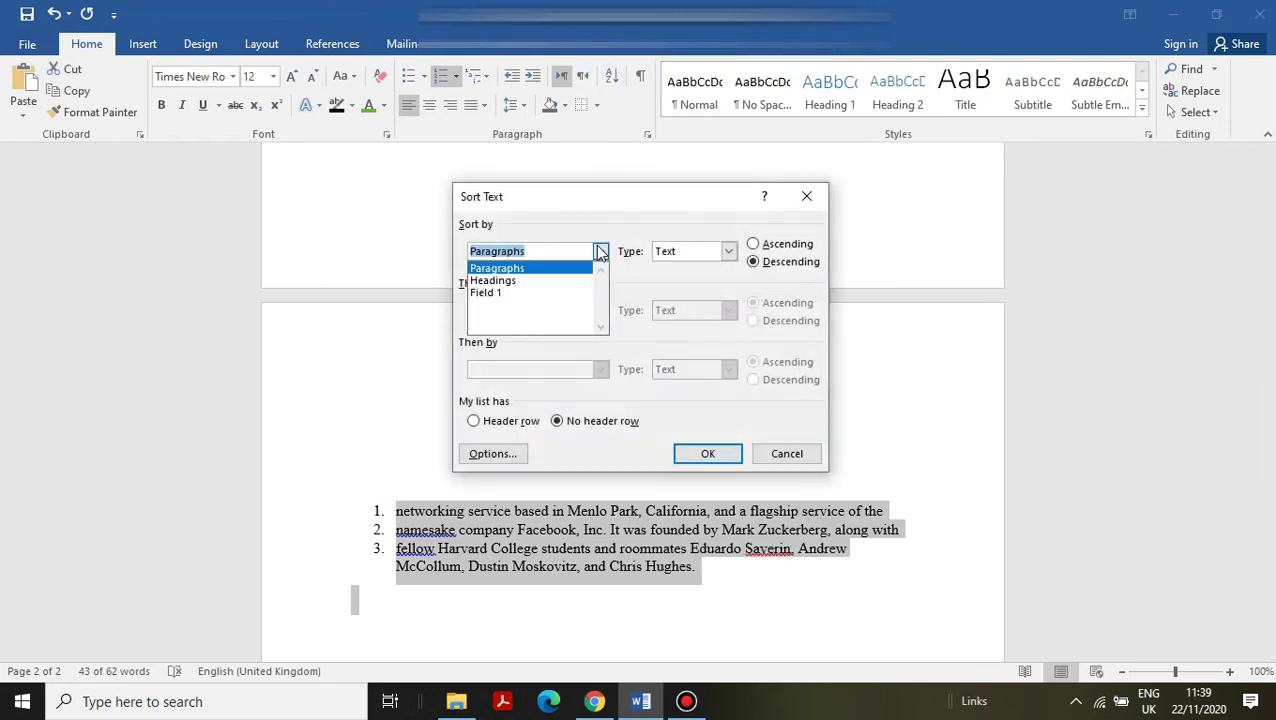
left_click(545, 293)
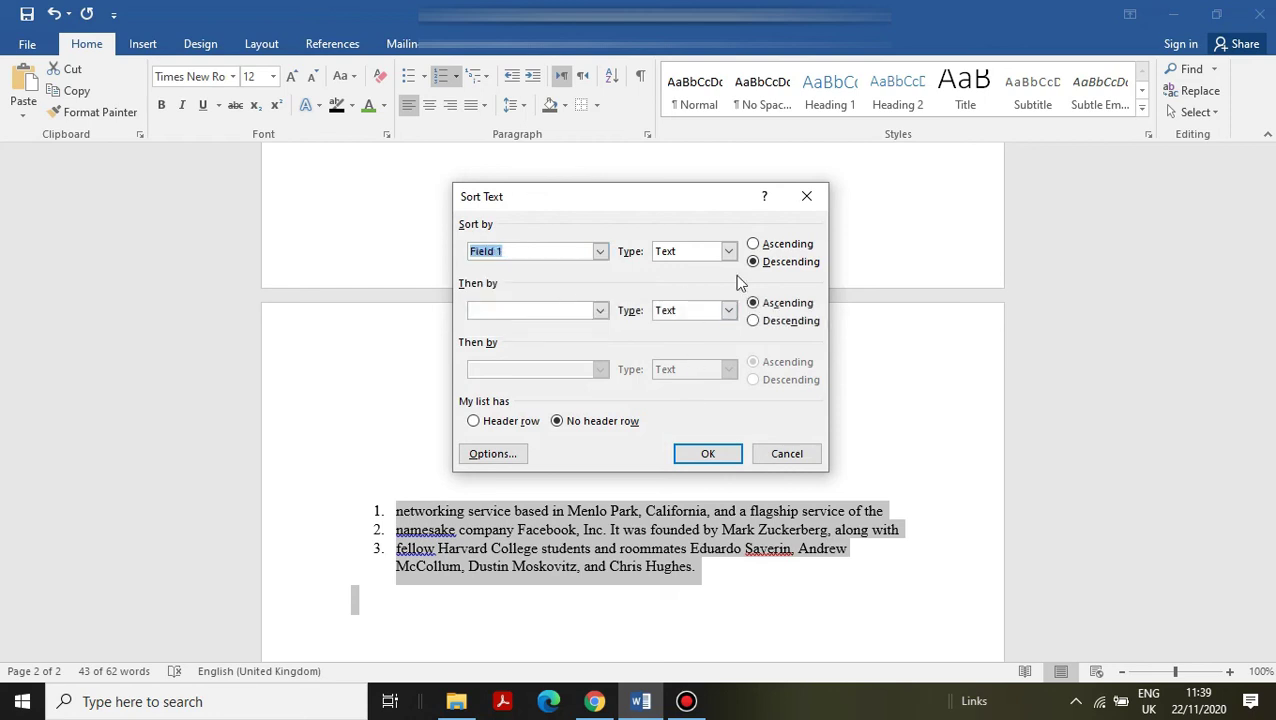
left_click(722, 253)
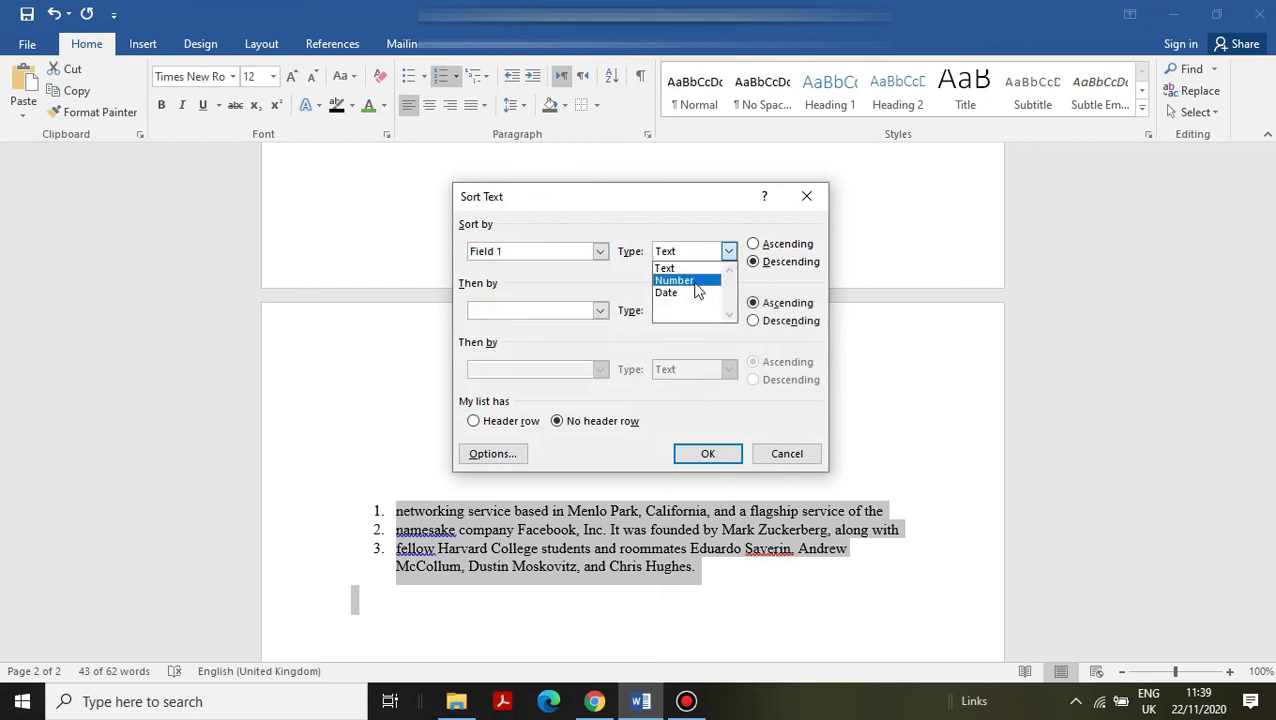
left_click(697, 280)
left_click(707, 453)
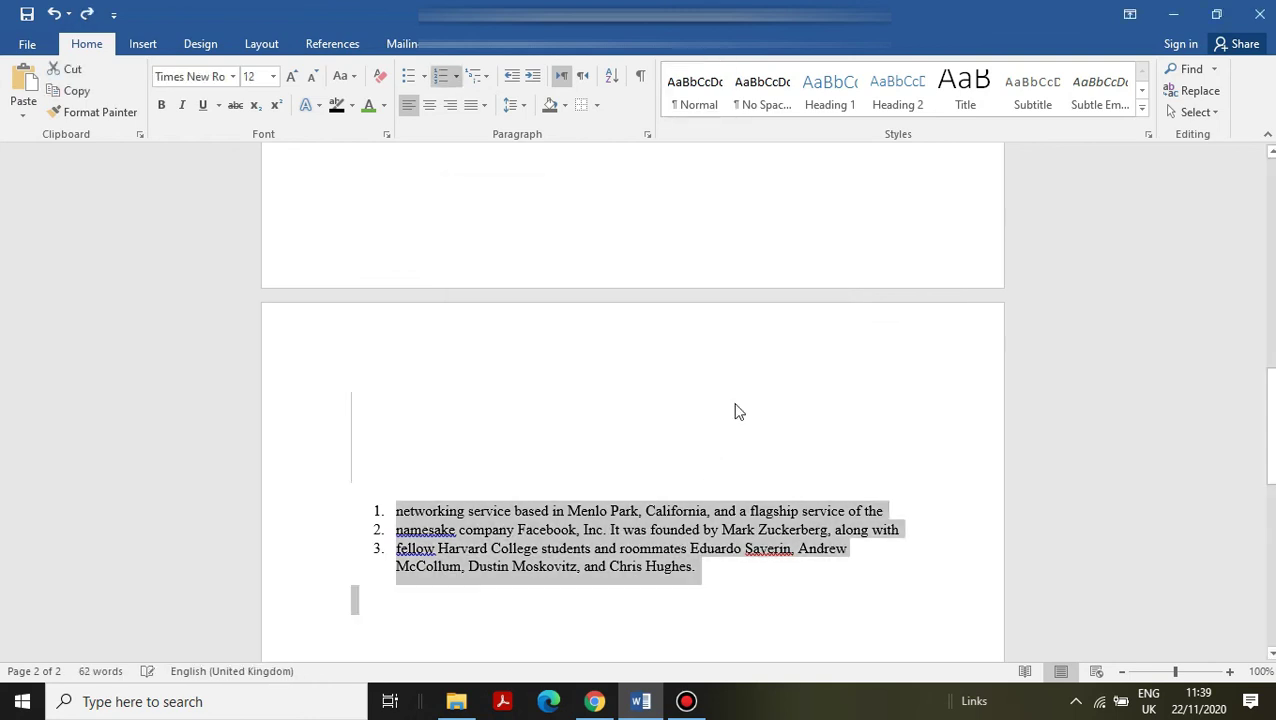
Insert a blank paragraph above the numbered list to start it on page 2, and shift the list numbers to the left margin.
key("Up")
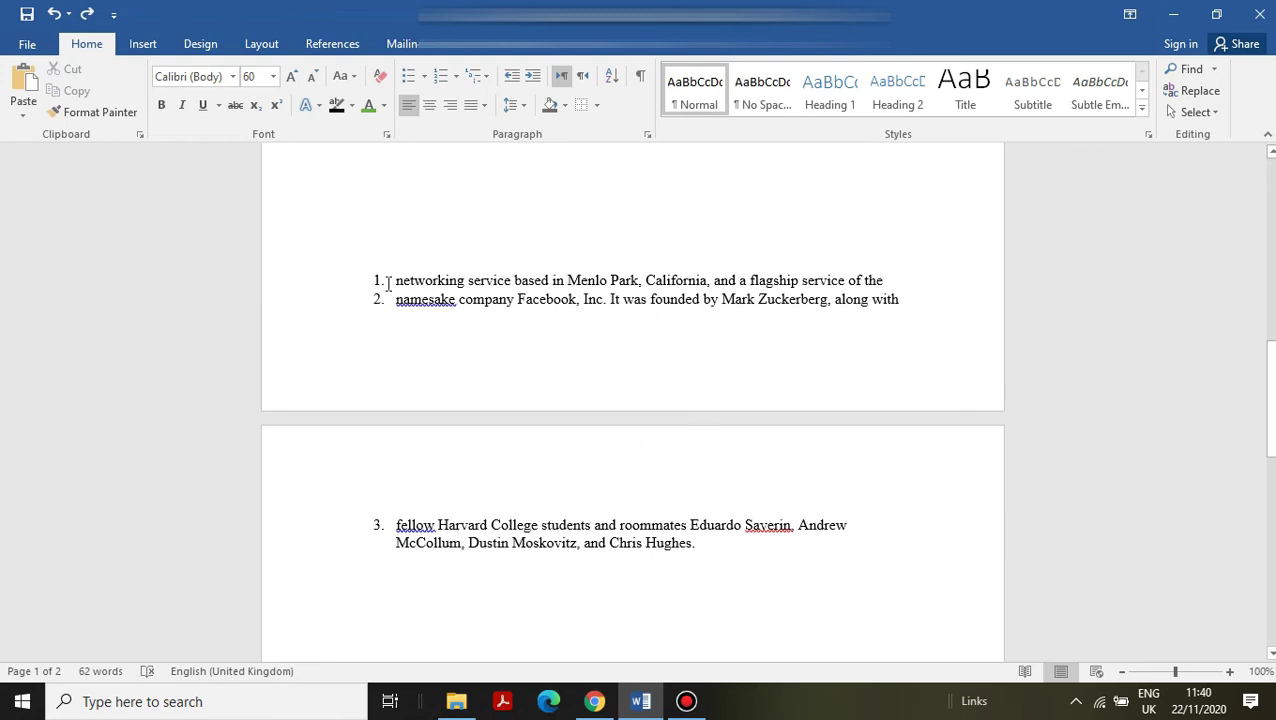
key("Return")
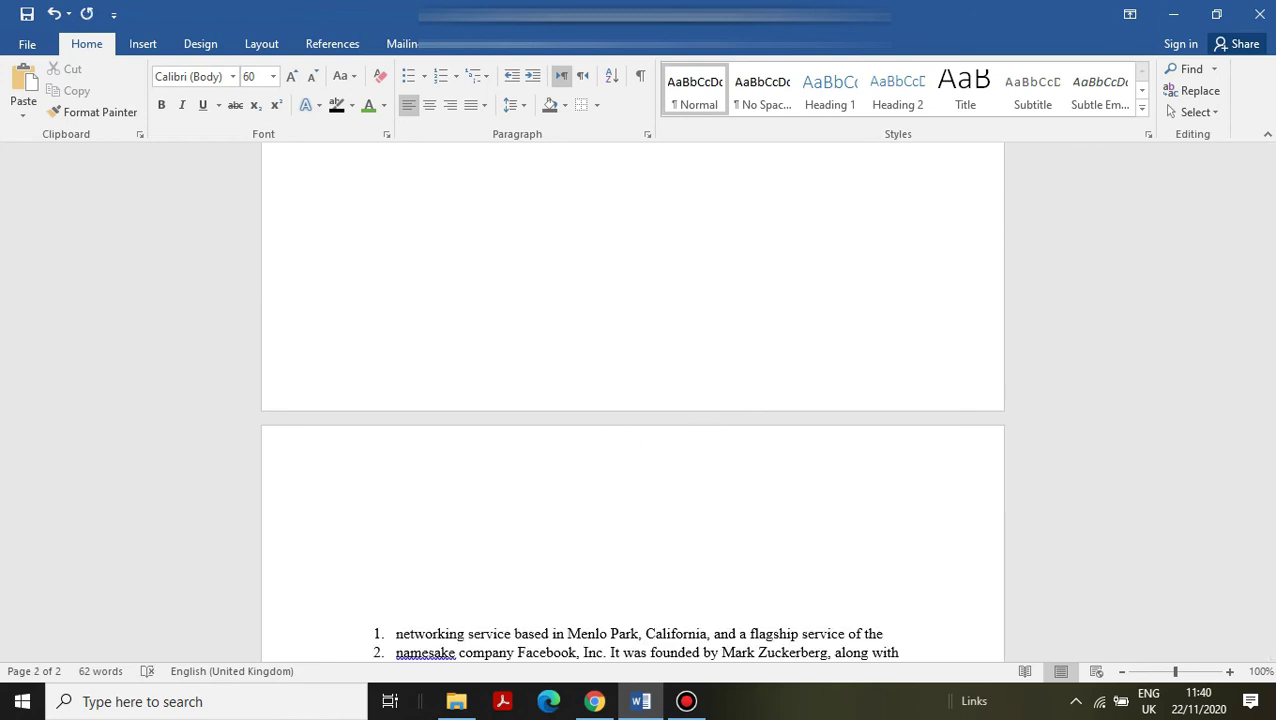
scroll(365, 415, "down", 4)
left_click(378, 436)
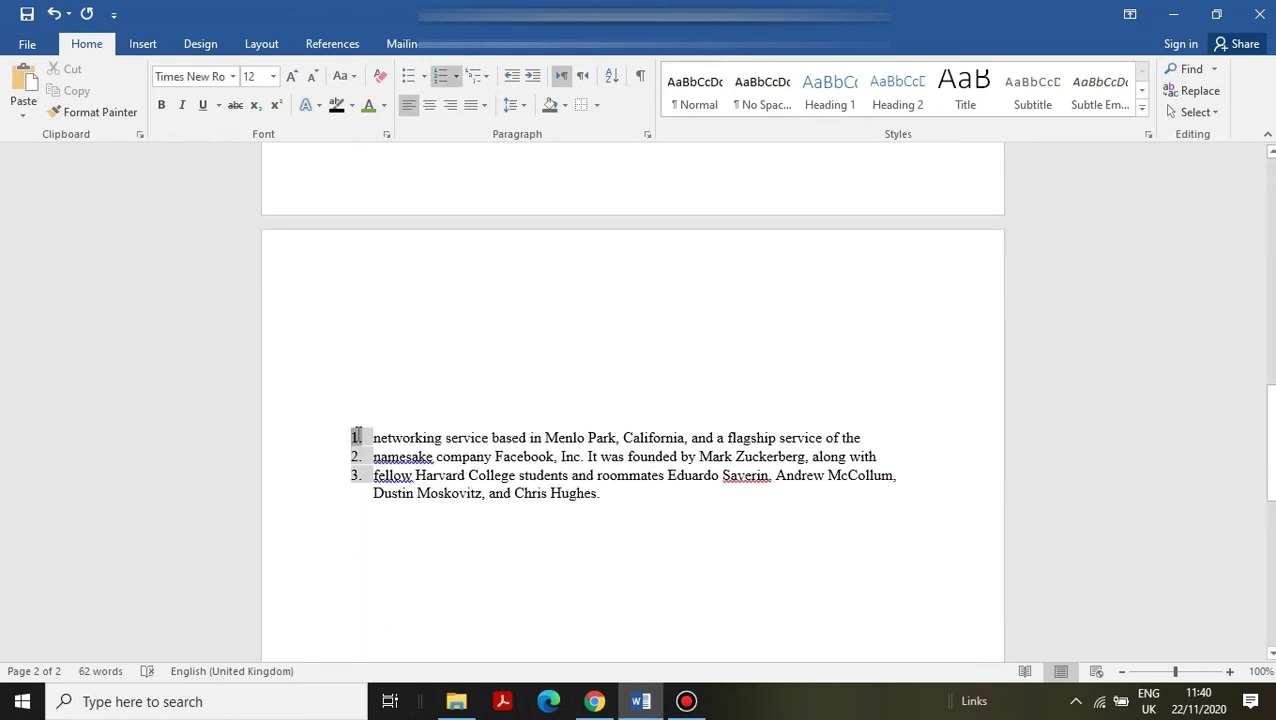
Remove the automatic numbering from the first two list items on page 2, returning them to the left margin.
key("BackSpace")
key("BackSpace")
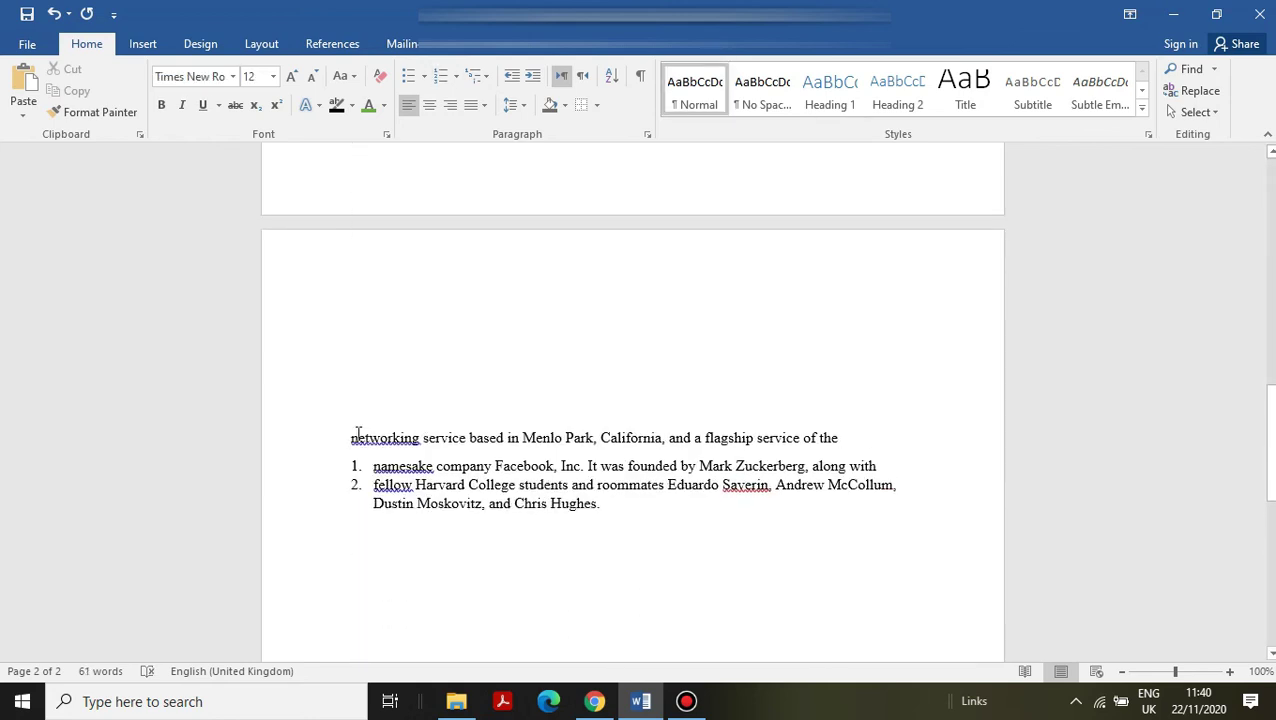
key("Down")
key("BackSpace")
key("BackSpace")
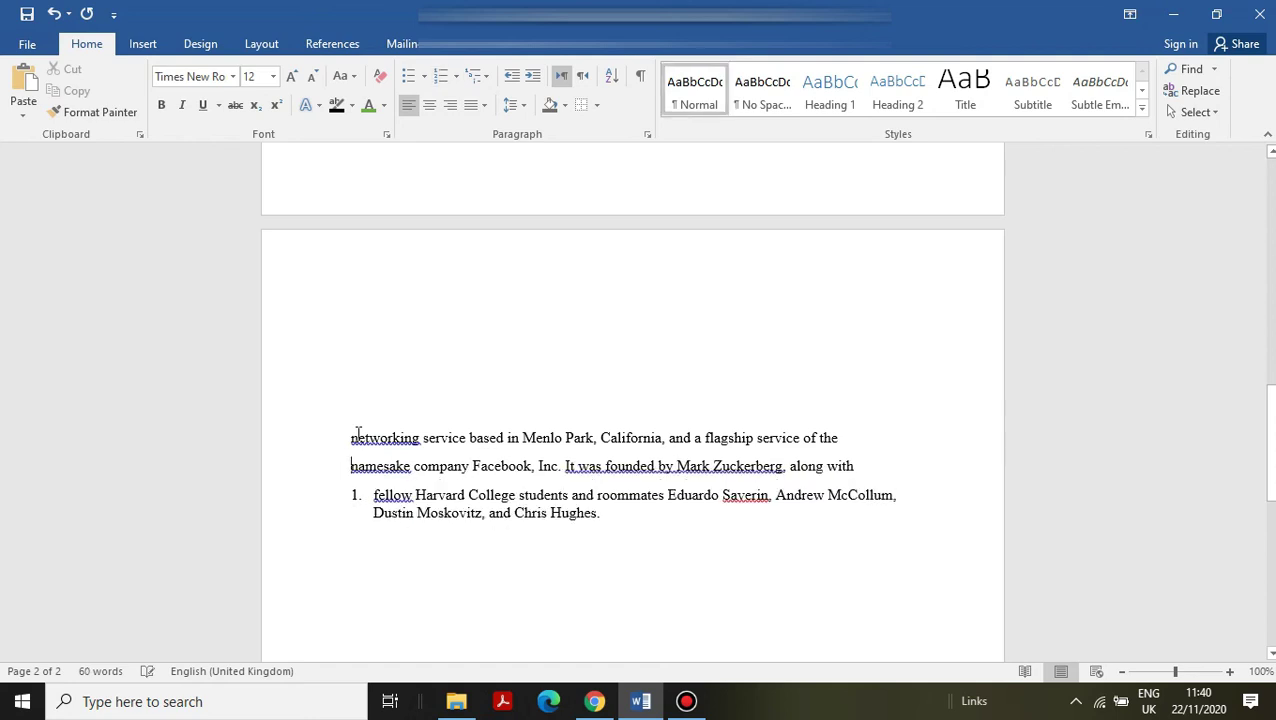
Remove the automatic numbering from the third list item, and delete the space before its wrapped second line.
key("Down")
key("BackSpace")
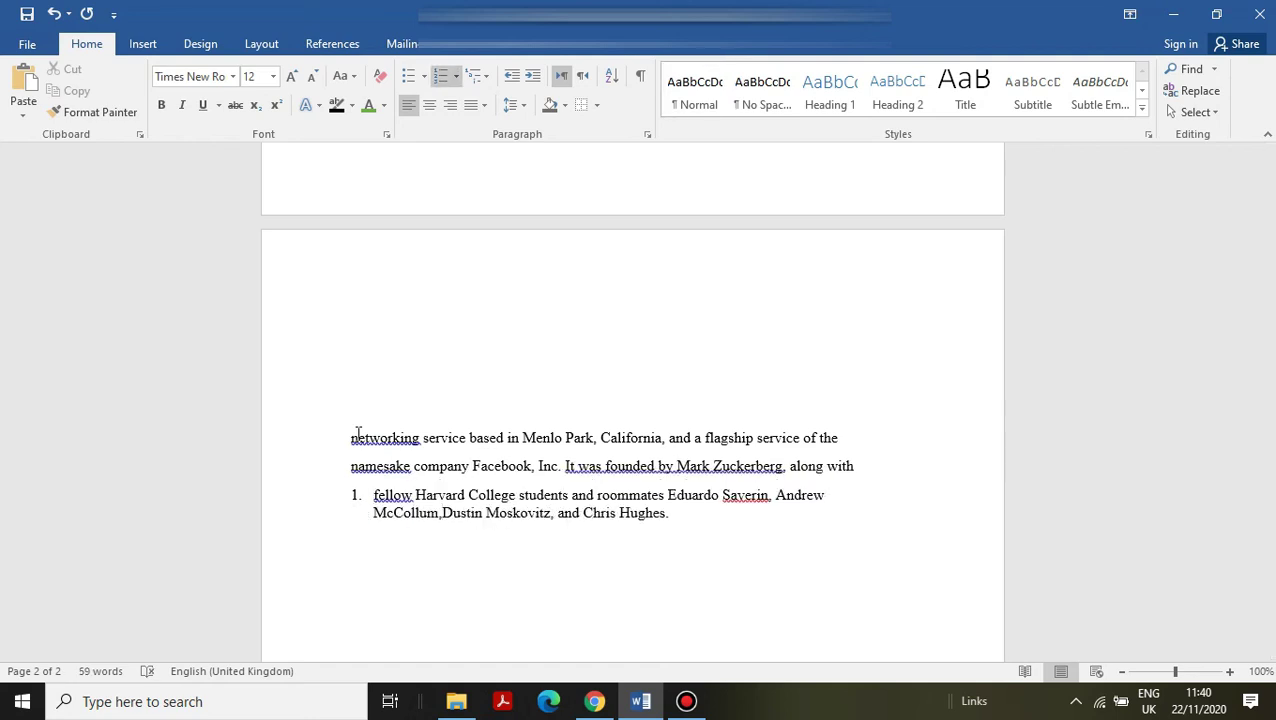
key("Left")
key("Left")
key("Left")
key("Left")
key("Left")
key("Left")
key("Left")
key("Left")
key("Left")
key("Left")
key("BackSpace")
key("BackSpace")
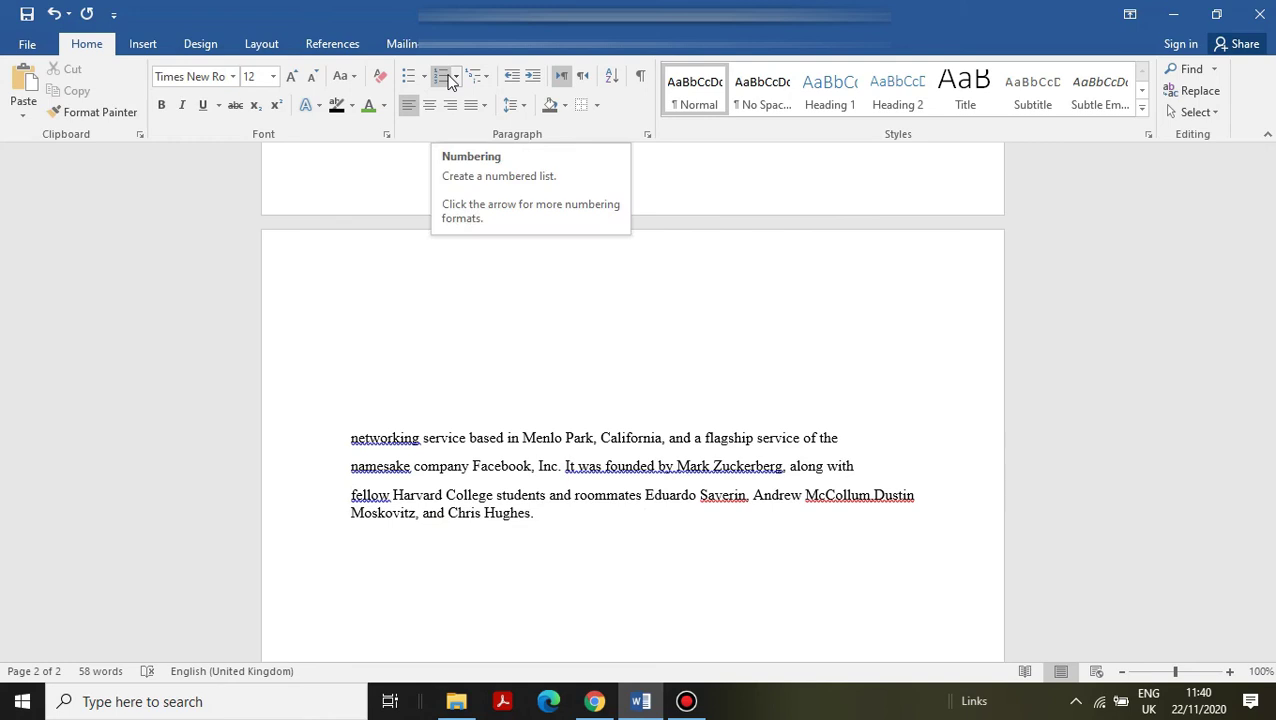
Number the three paragraphs manually with 1, 2 and 3 directly before their first words, after trying "1)" on the first one.
left_click(350, 448)
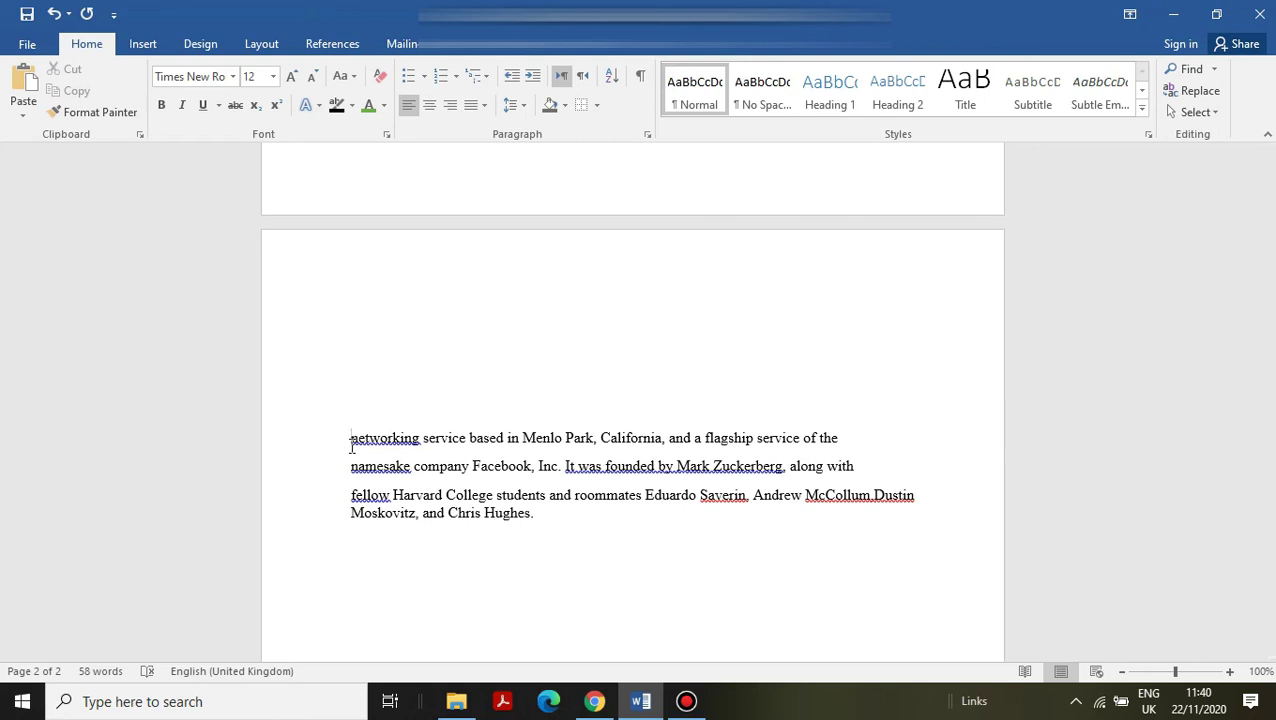
type("1)")
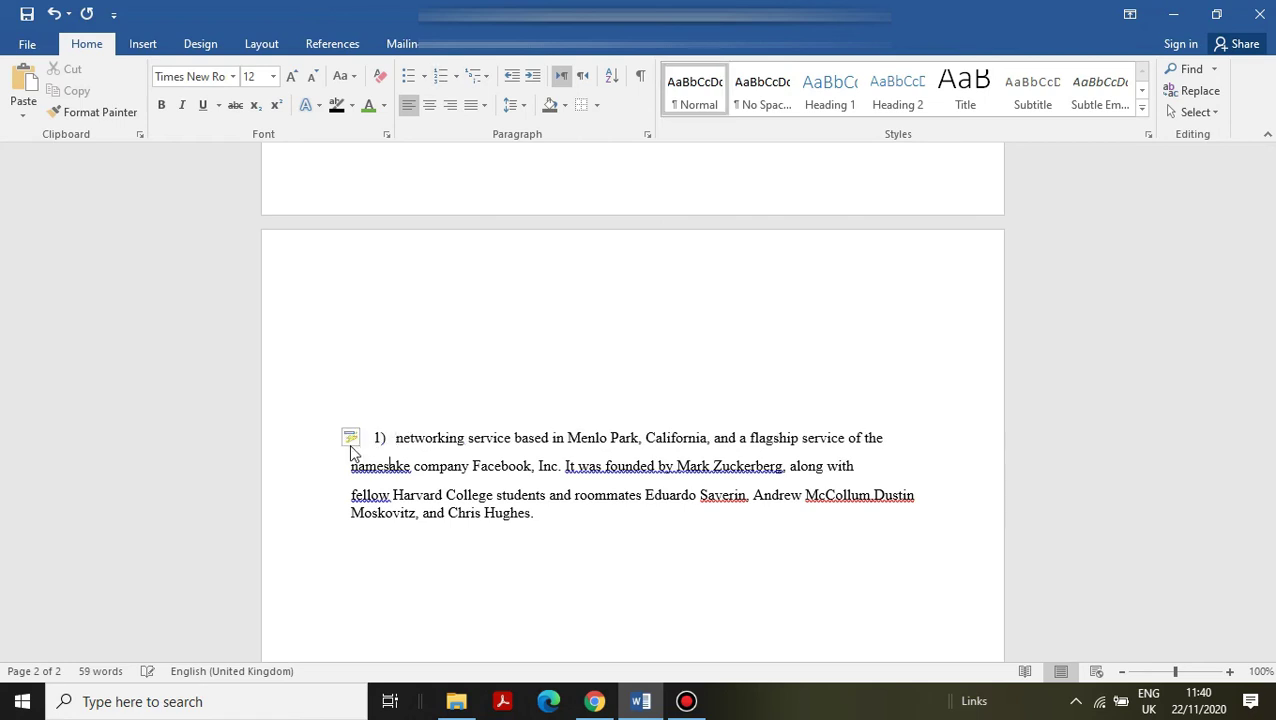
key("BackSpace")
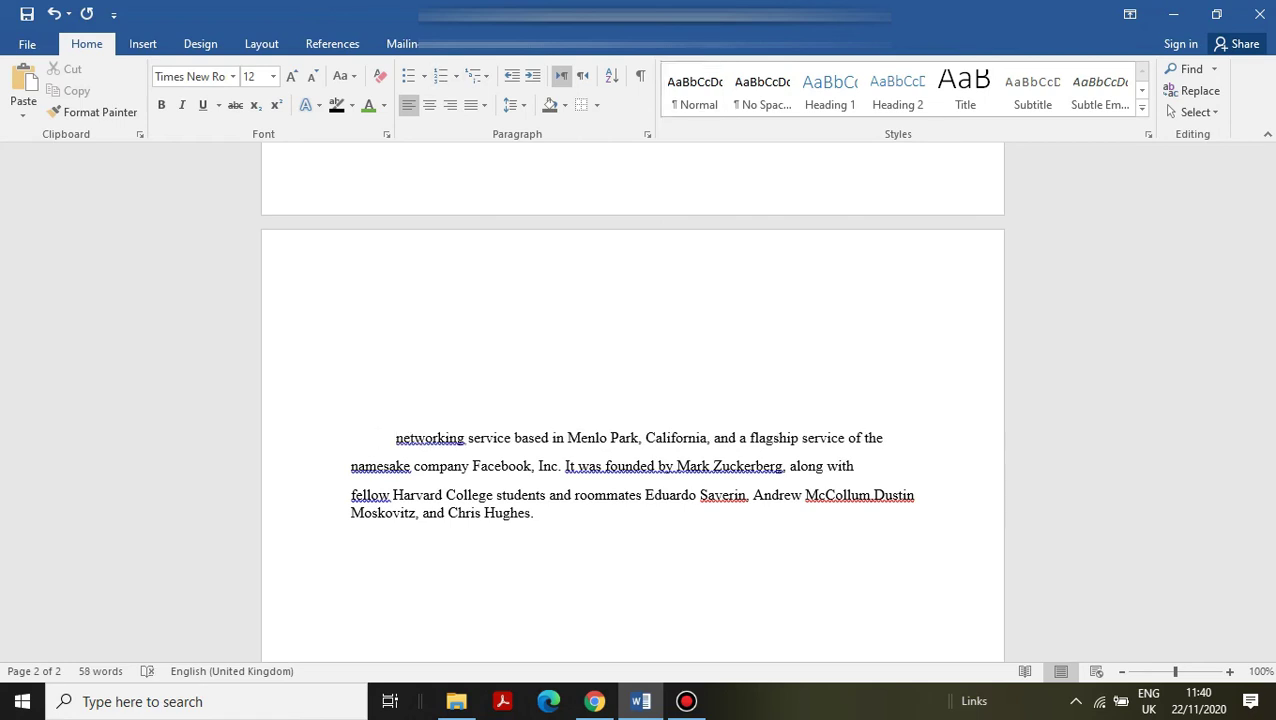
type("1")
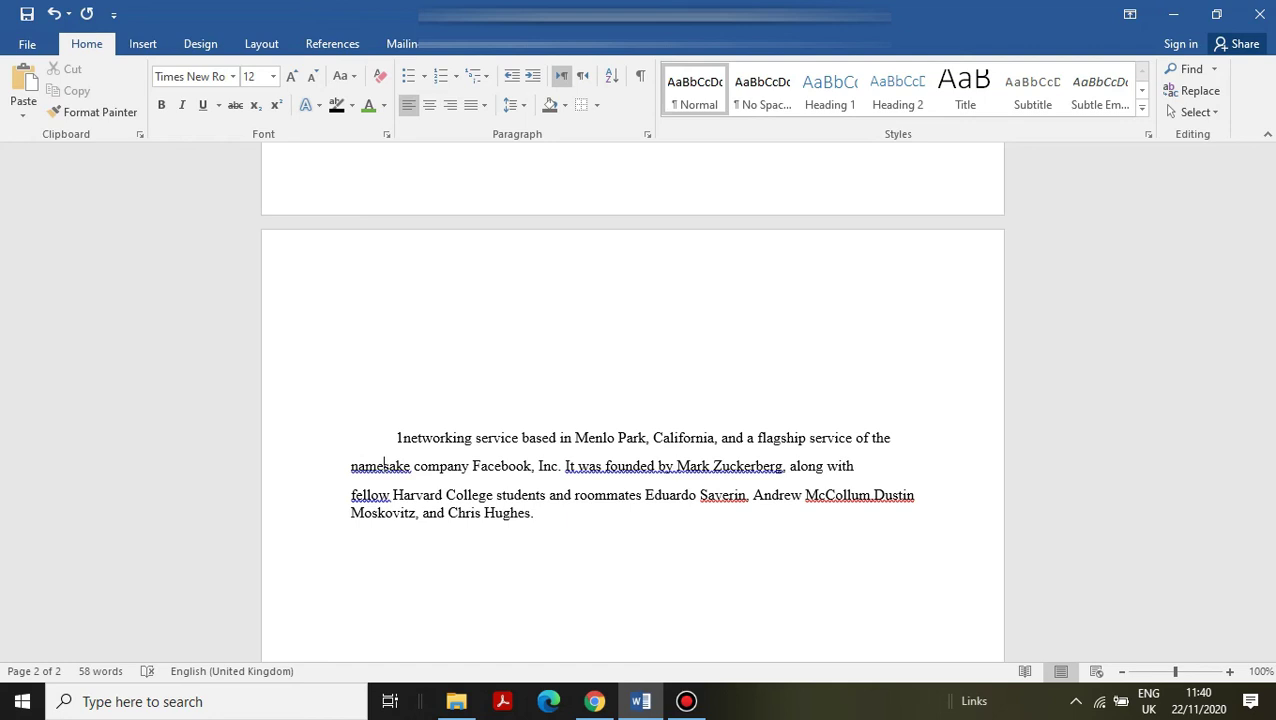
left_click(352, 466)
type("2")
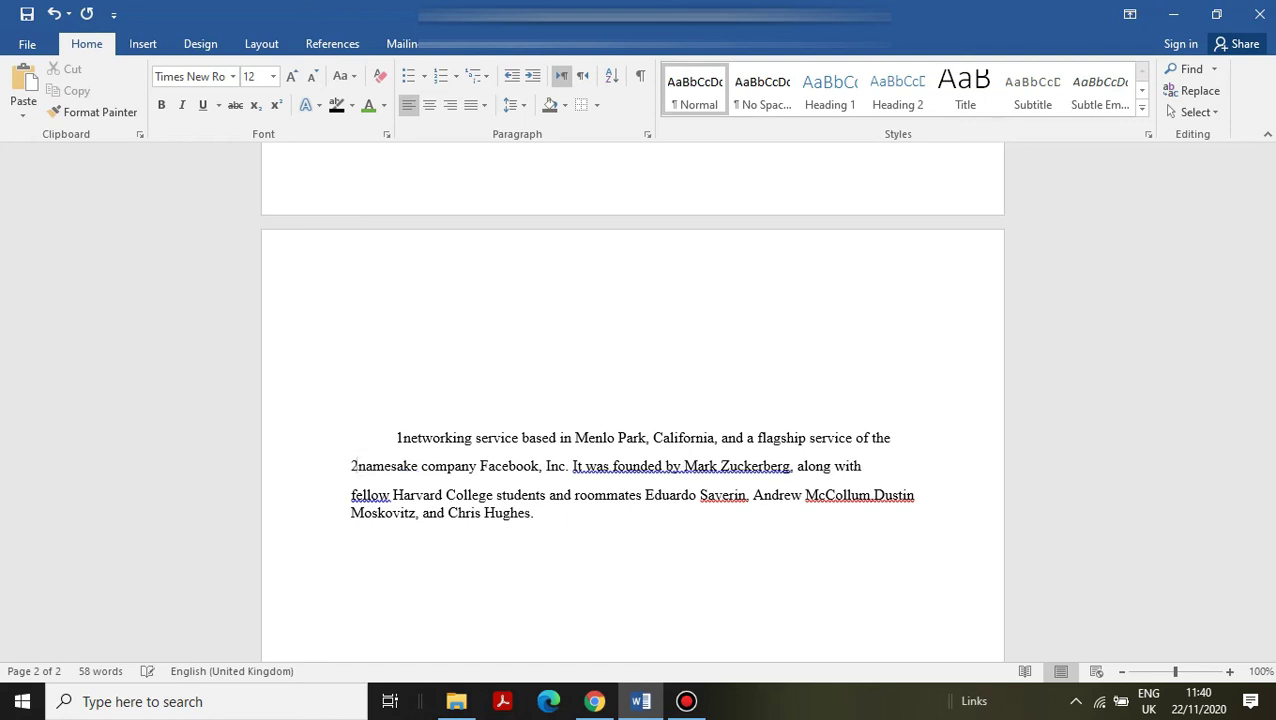
left_click(352, 494)
type("3")
Sort the three manually numbered paragraphs by Paragraphs with type Number in descending order, keeping the Header row option.
left_click(395, 437)
key("shift+Down")
key("shift+Down")
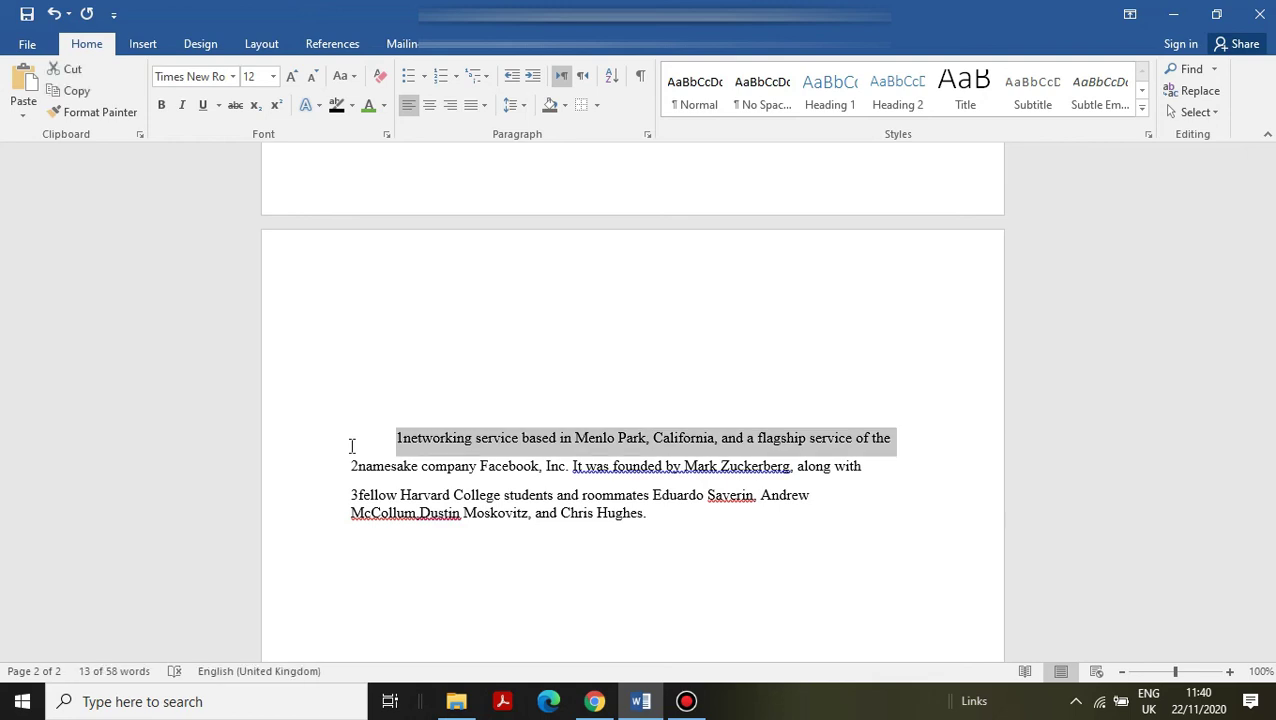
key("shift+Down")
key("shift+Down")
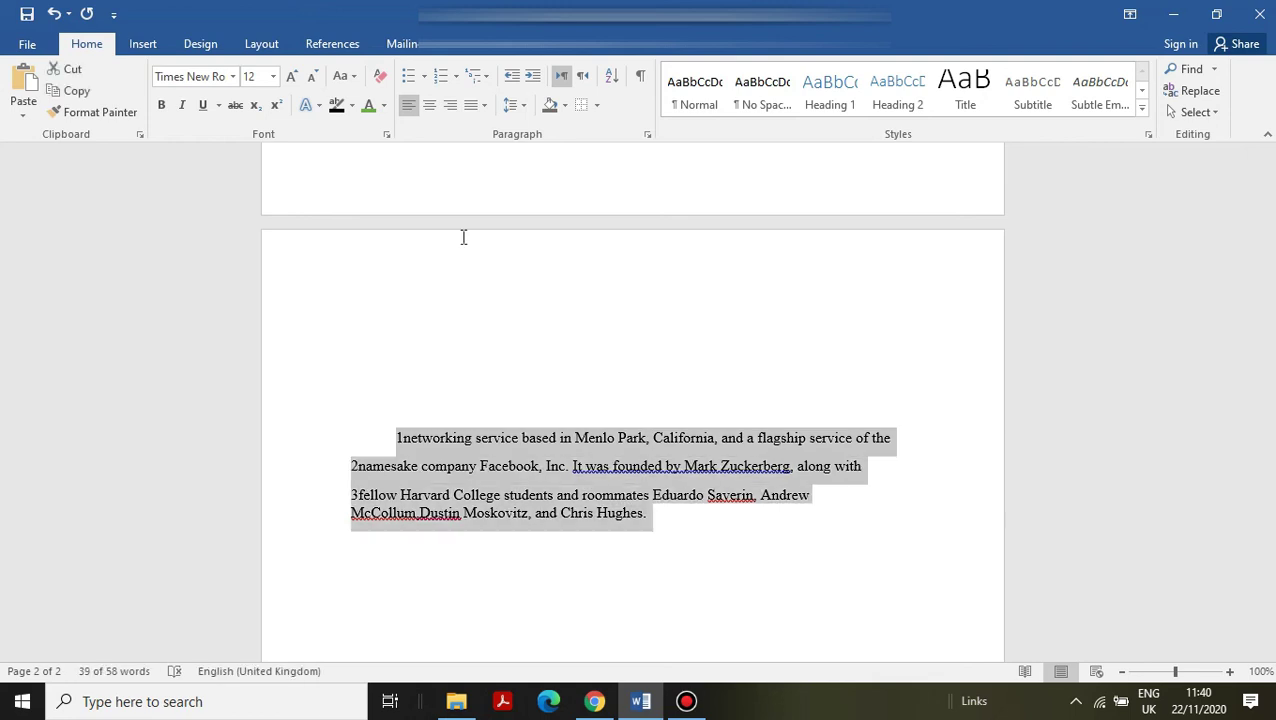
left_click(614, 78)
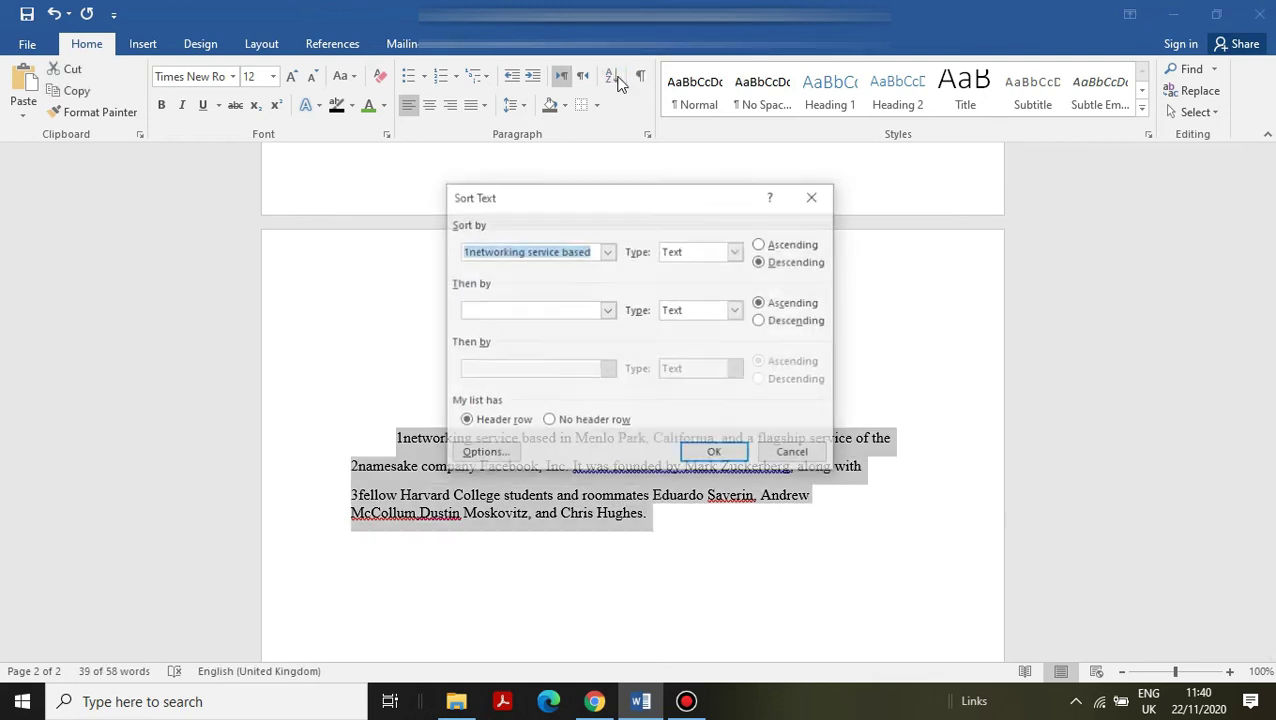
left_click(608, 251)
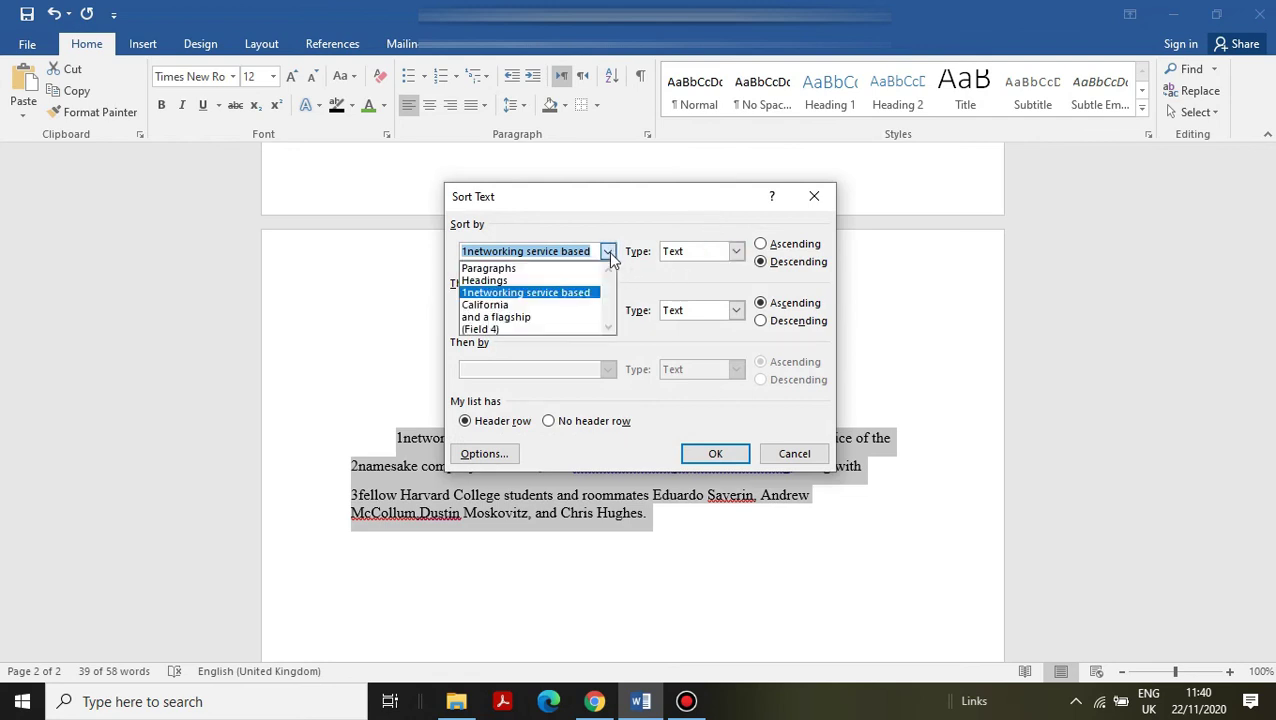
left_click(540, 269)
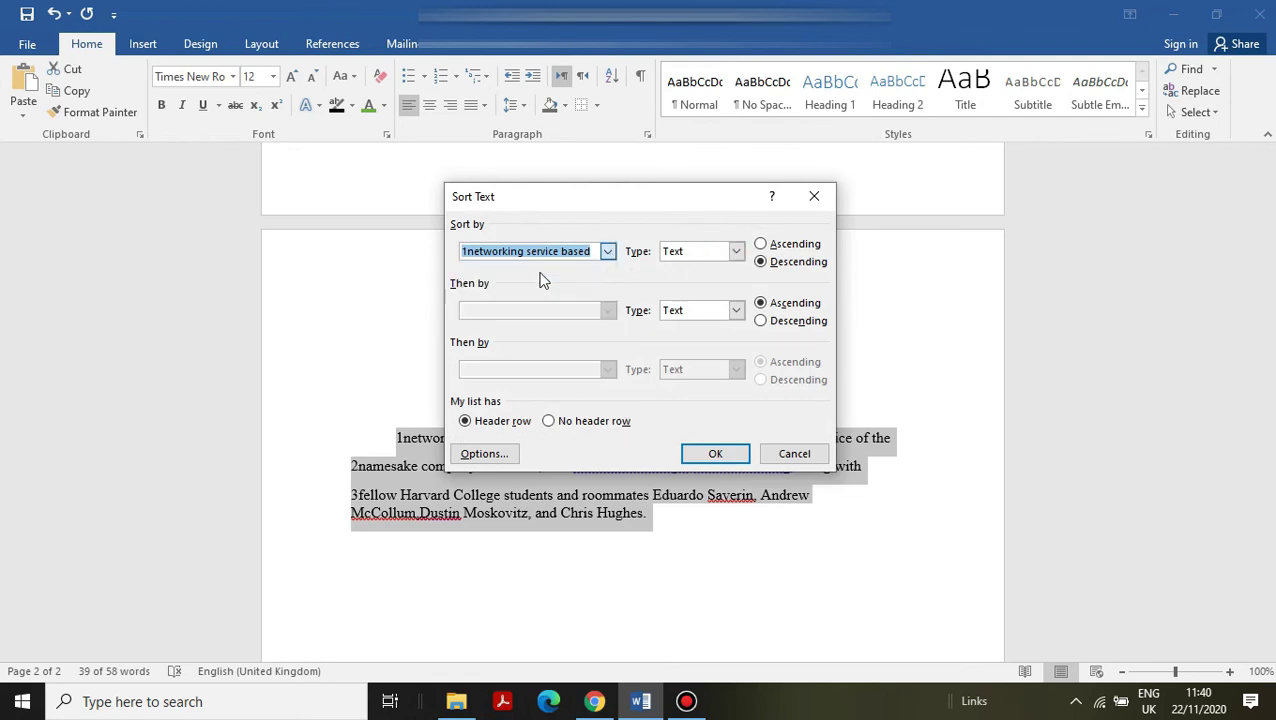
left_click(736, 251)
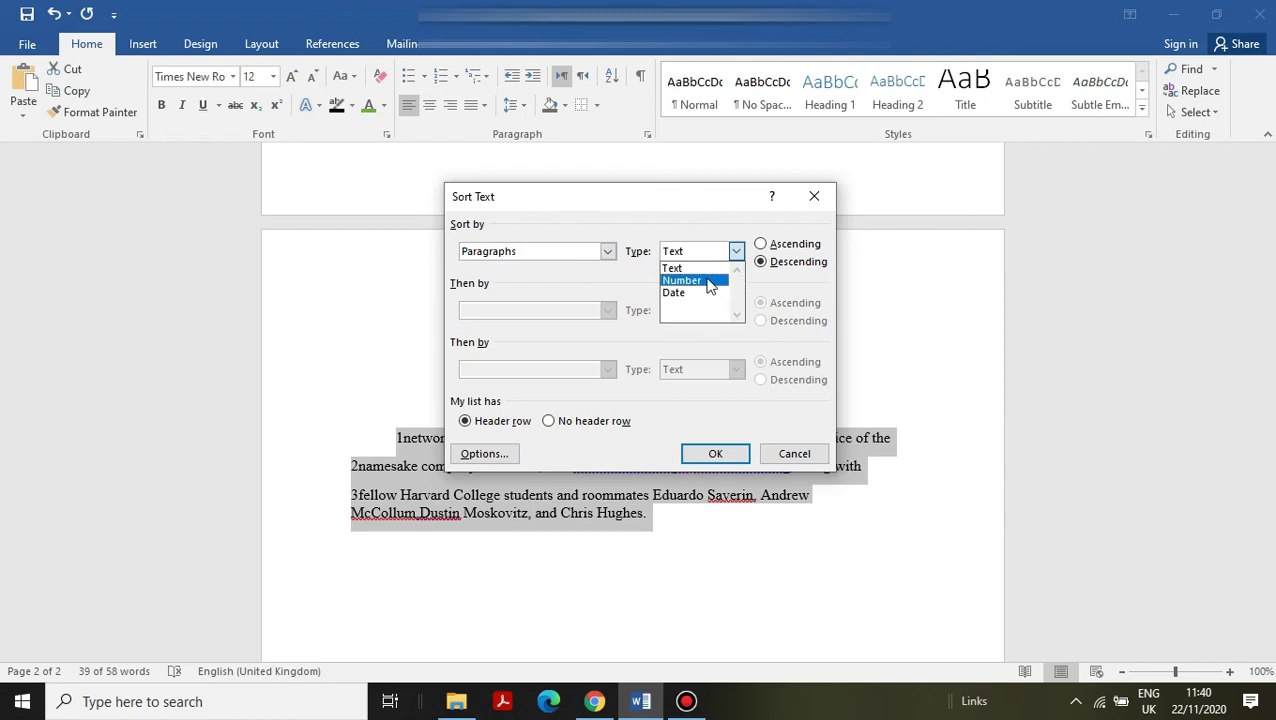
left_click(707, 281)
left_click(715, 454)
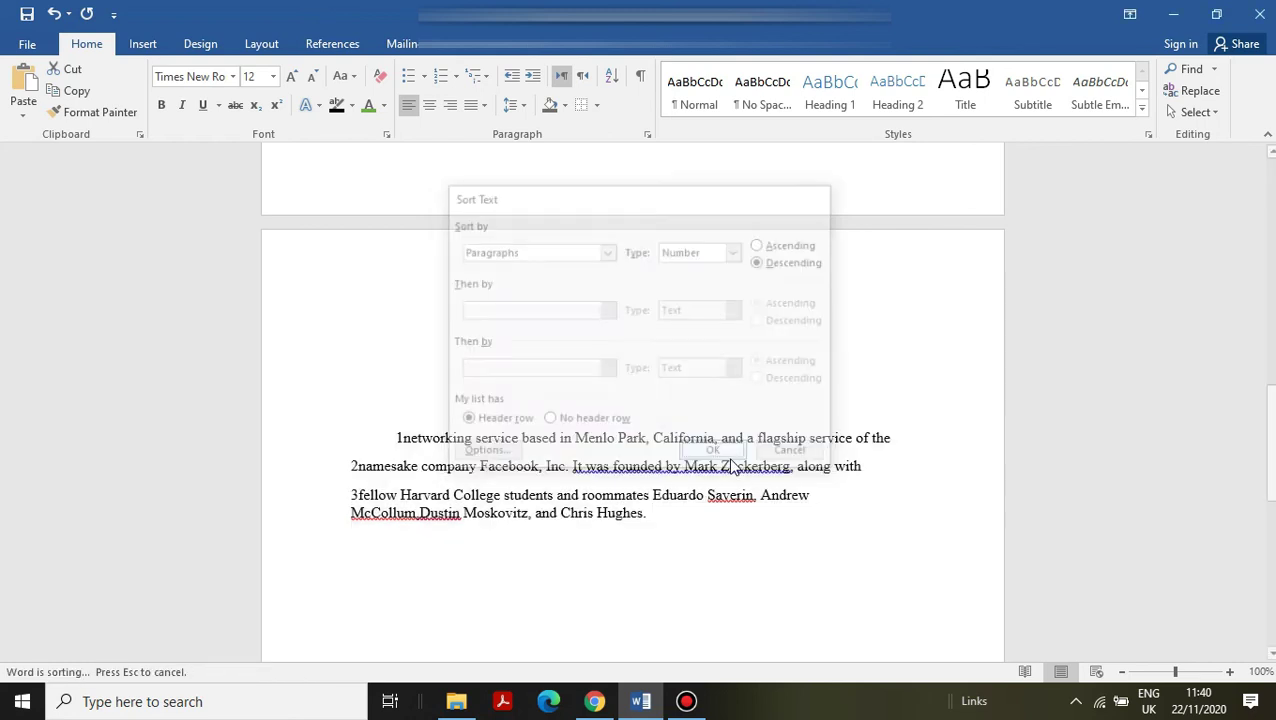
left_click(478, 618)
Delete the whole paragraph starting with "1networking service based".
left_click(390, 437)
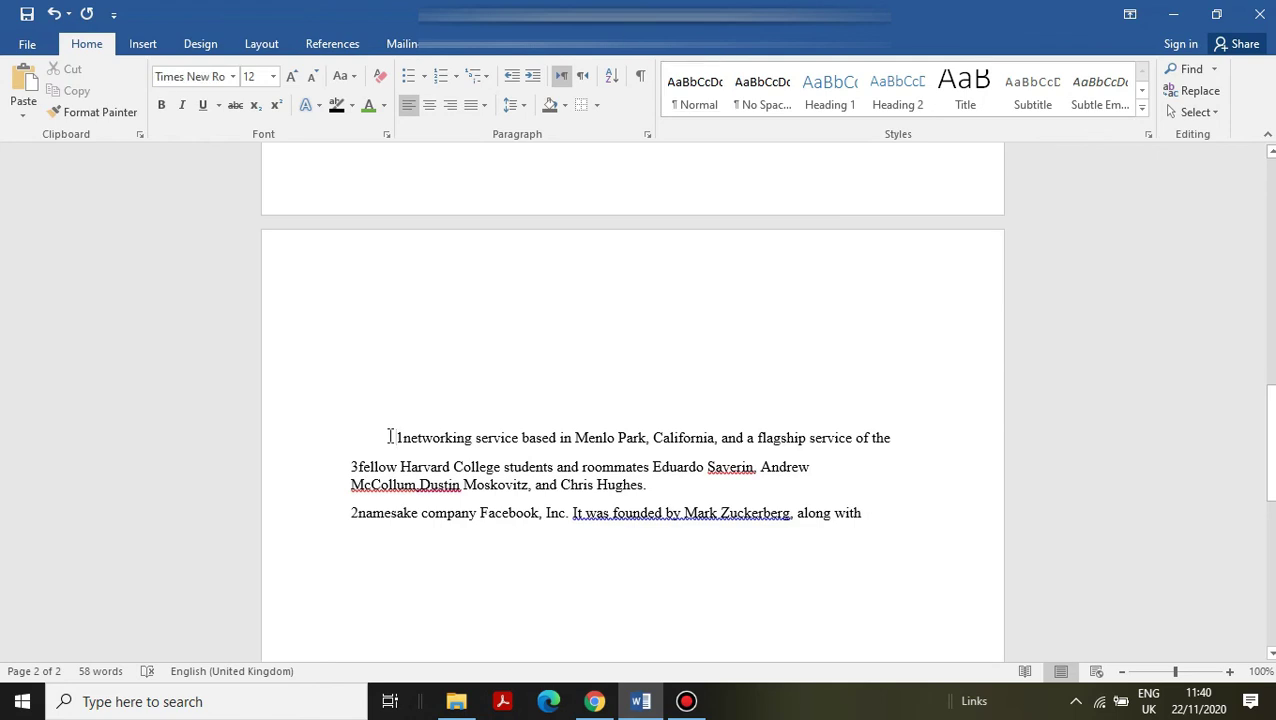
key("ctrl+shift+Right")
key("ctrl+shift+Right")
key("ctrl+shift+Right")
key("ctrl+shift+Right")
key("ctrl+shift+Right")
key("ctrl+shift+Right")
key("ctrl+shift+Right")
key("ctrl+shift+Right")
key("ctrl+shift+Right")
key("ctrl+shift+Right")
key("ctrl+shift+Right")
key("ctrl+shift+Right")
key("ctrl+shift+Right")
key("ctrl+shift+Right")
key("ctrl+shift+Right")
key("Delete")
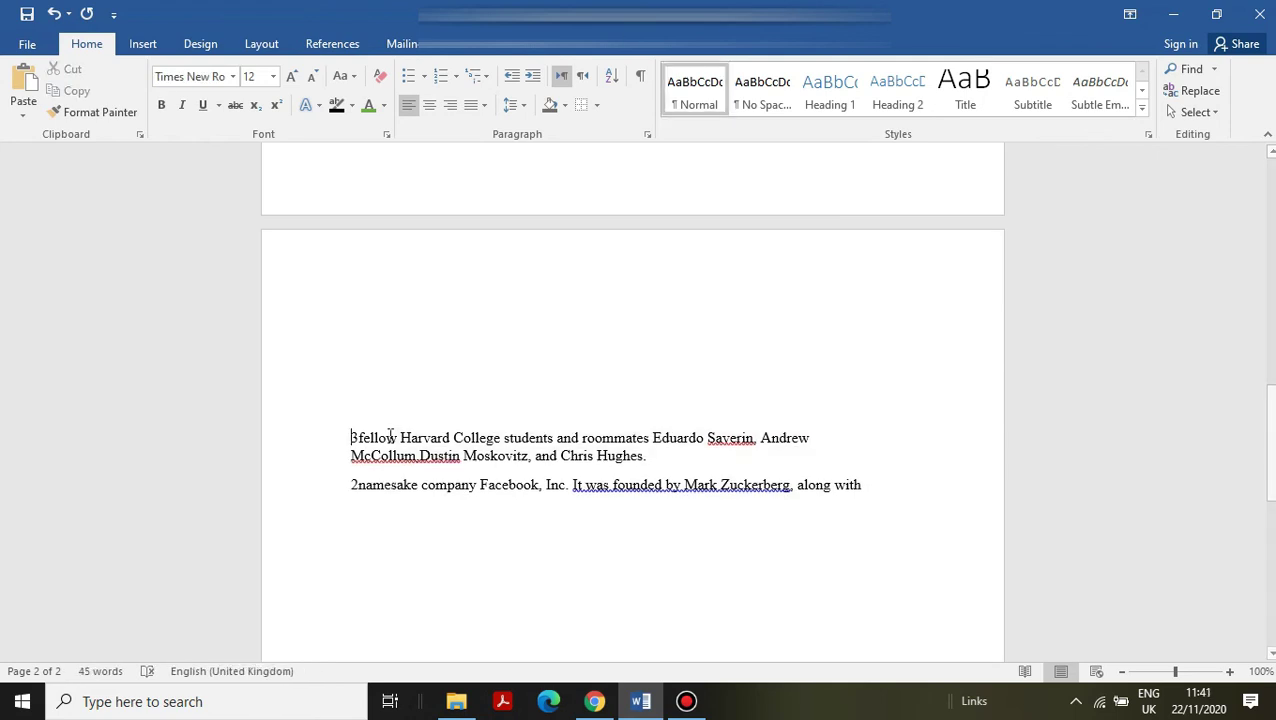
Apply the No Spacing style to the blank line below the text and to the two remaining paragraphs with the blank lines above them.
left_click_drag(349, 440, 860, 492)
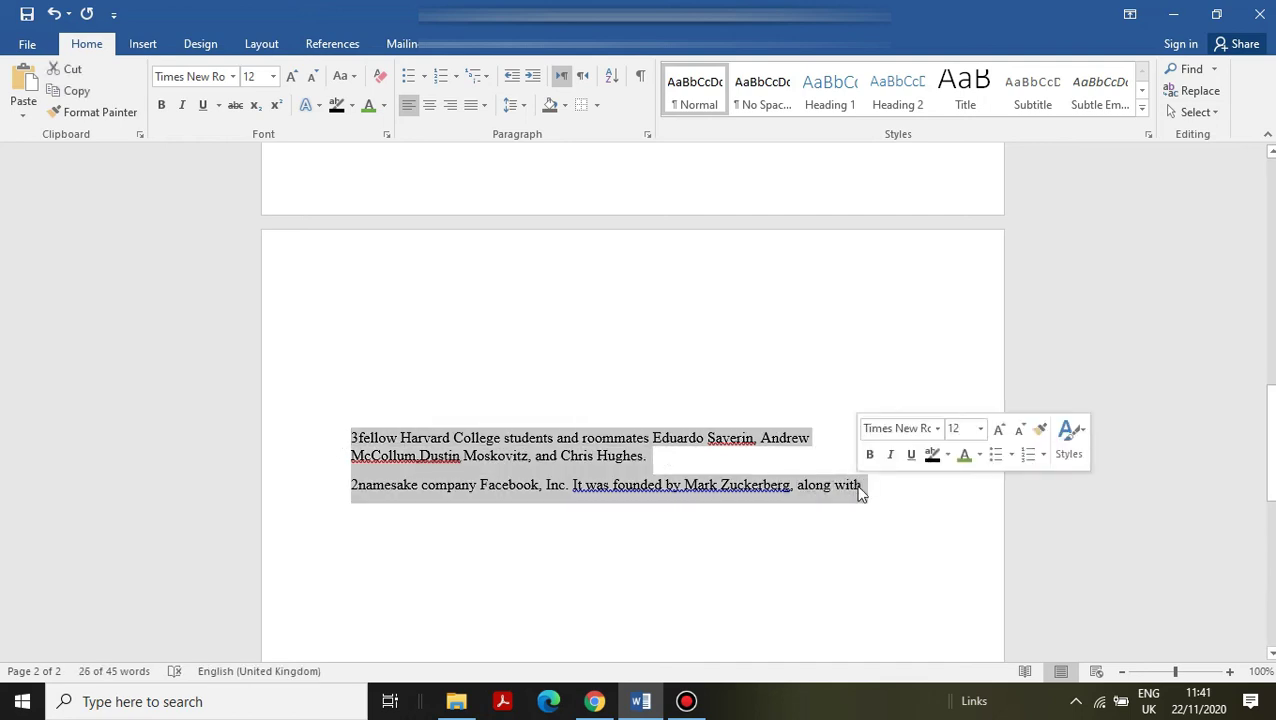
left_click(803, 515)
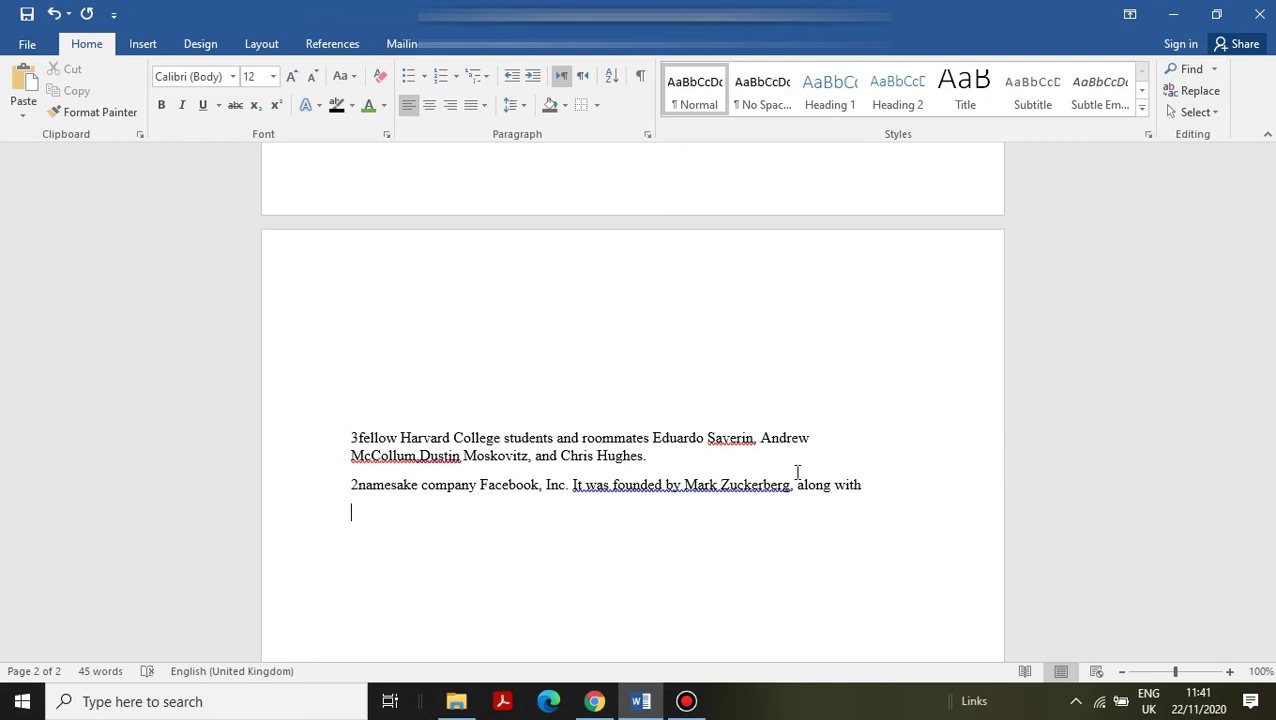
left_click(763, 95)
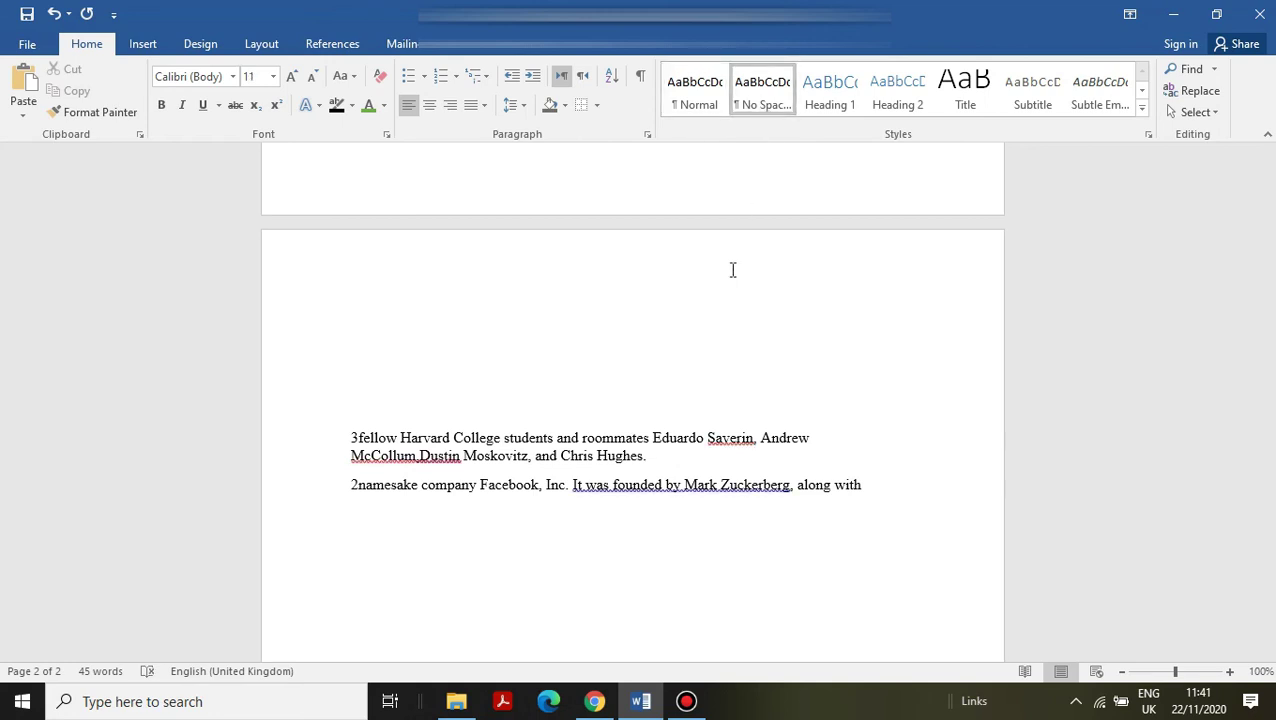
left_click_drag(345, 427, 866, 484)
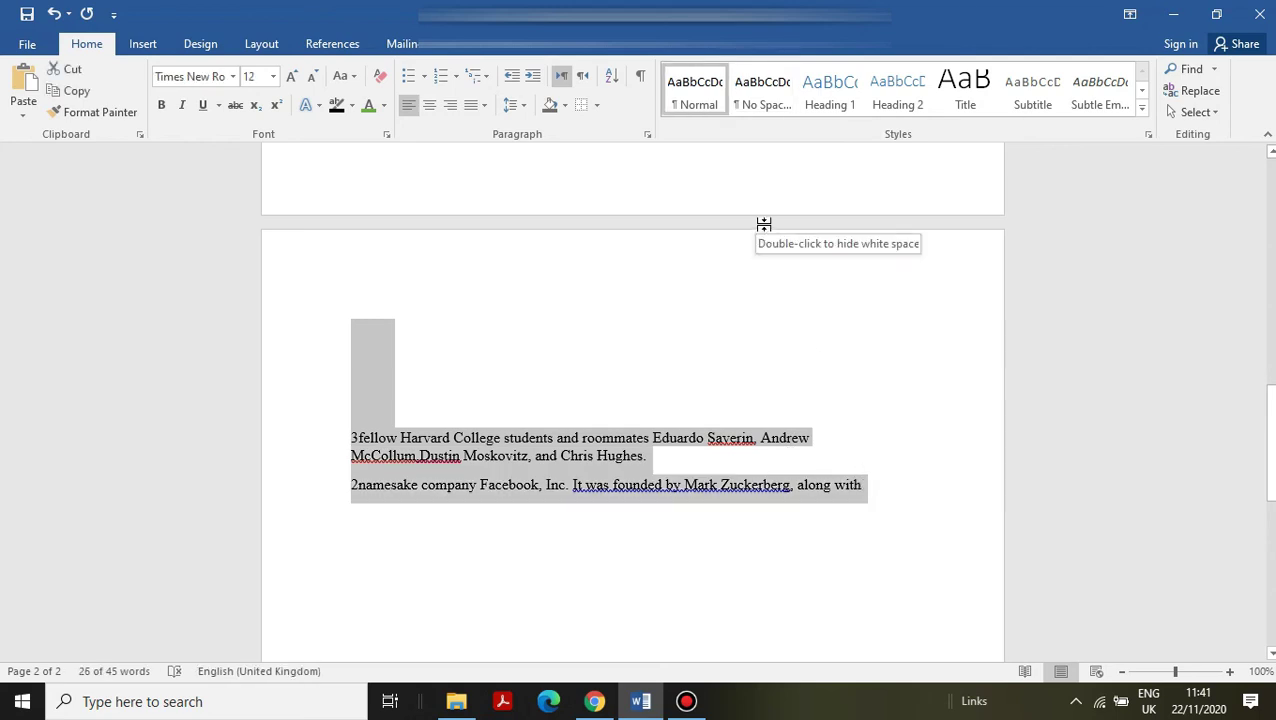
left_click(765, 92)
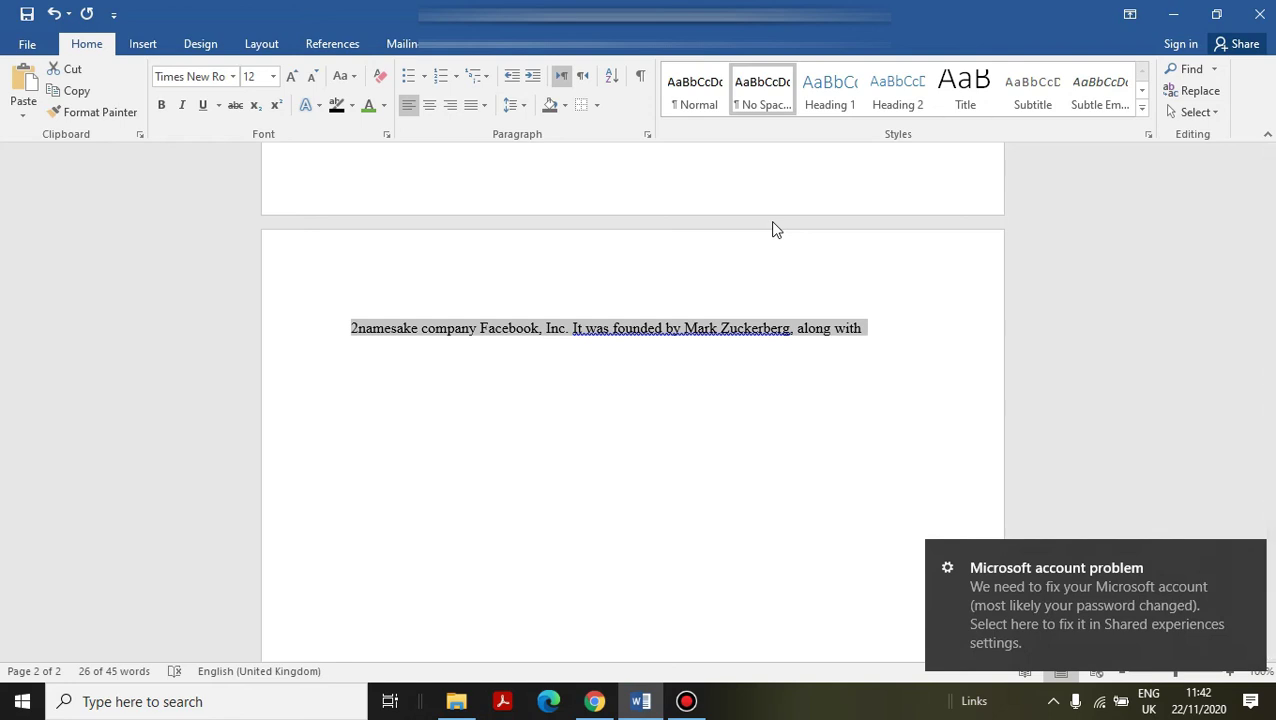
Return to the headings on page 1 and search the document for "ms".
scroll(773, 225, "up", 10)
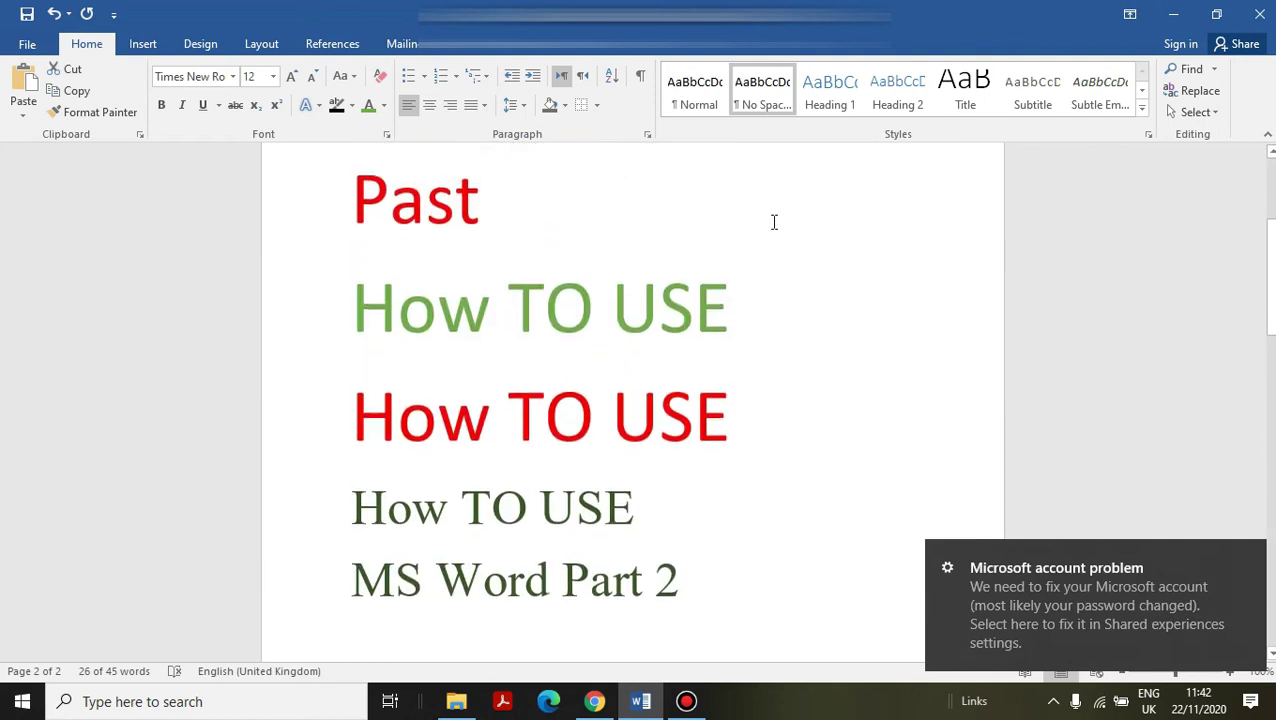
scroll(771, 219, "up", 2)
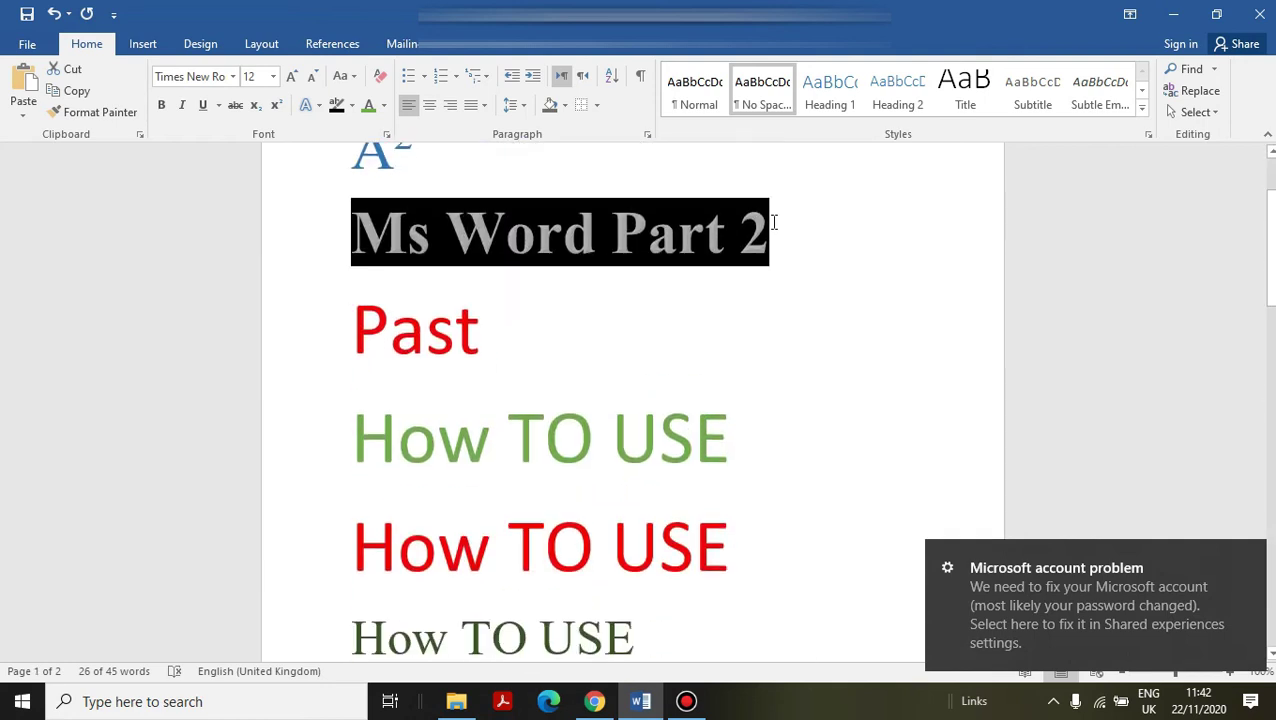
left_click(914, 165)
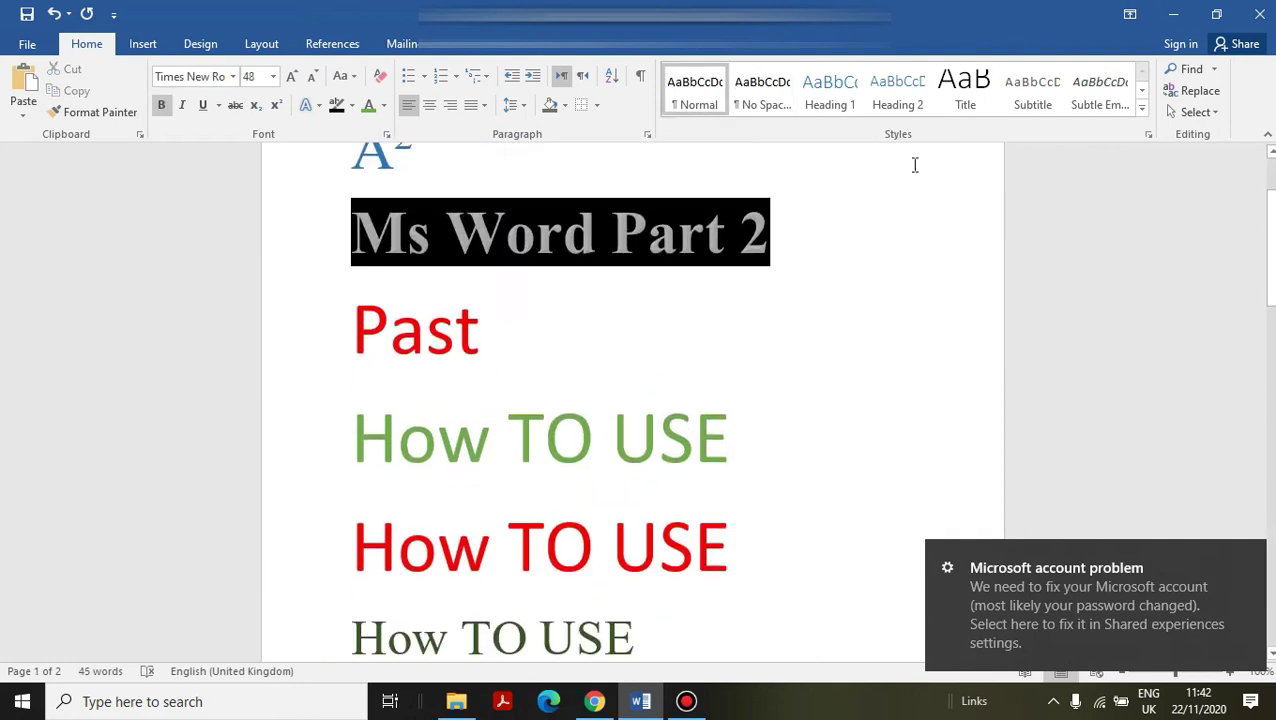
left_click(1214, 70)
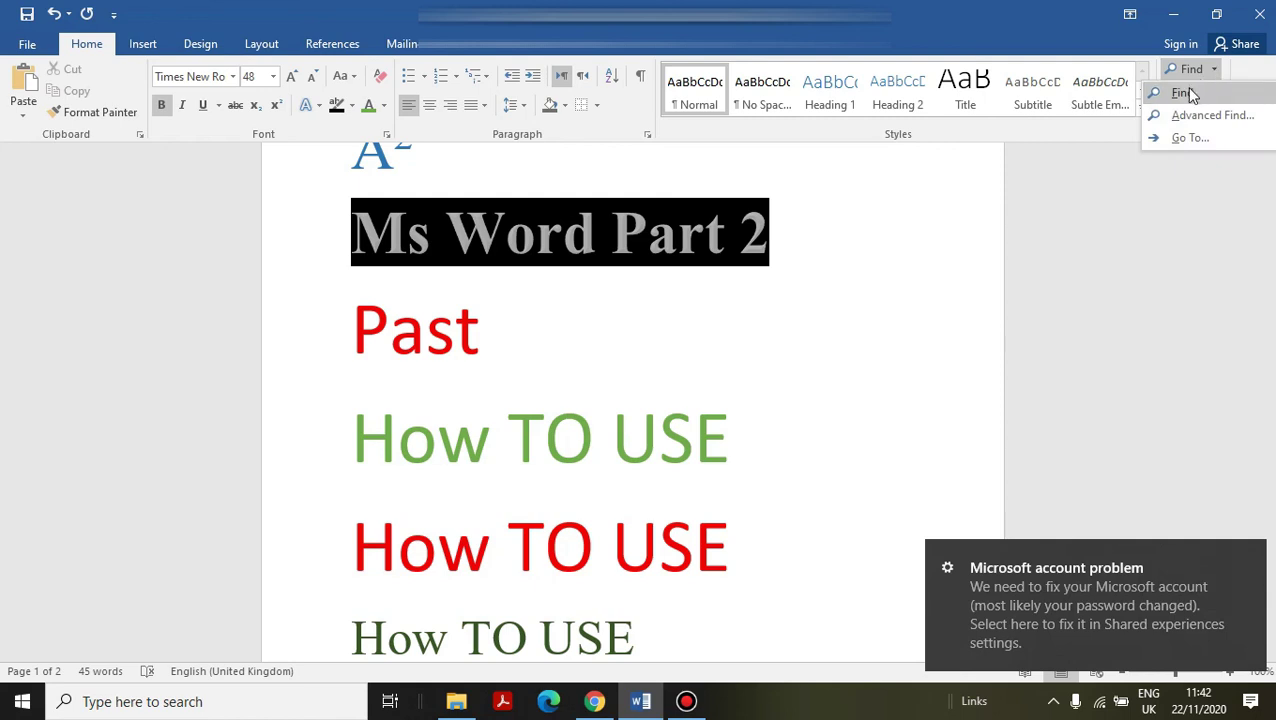
left_click(1180, 93)
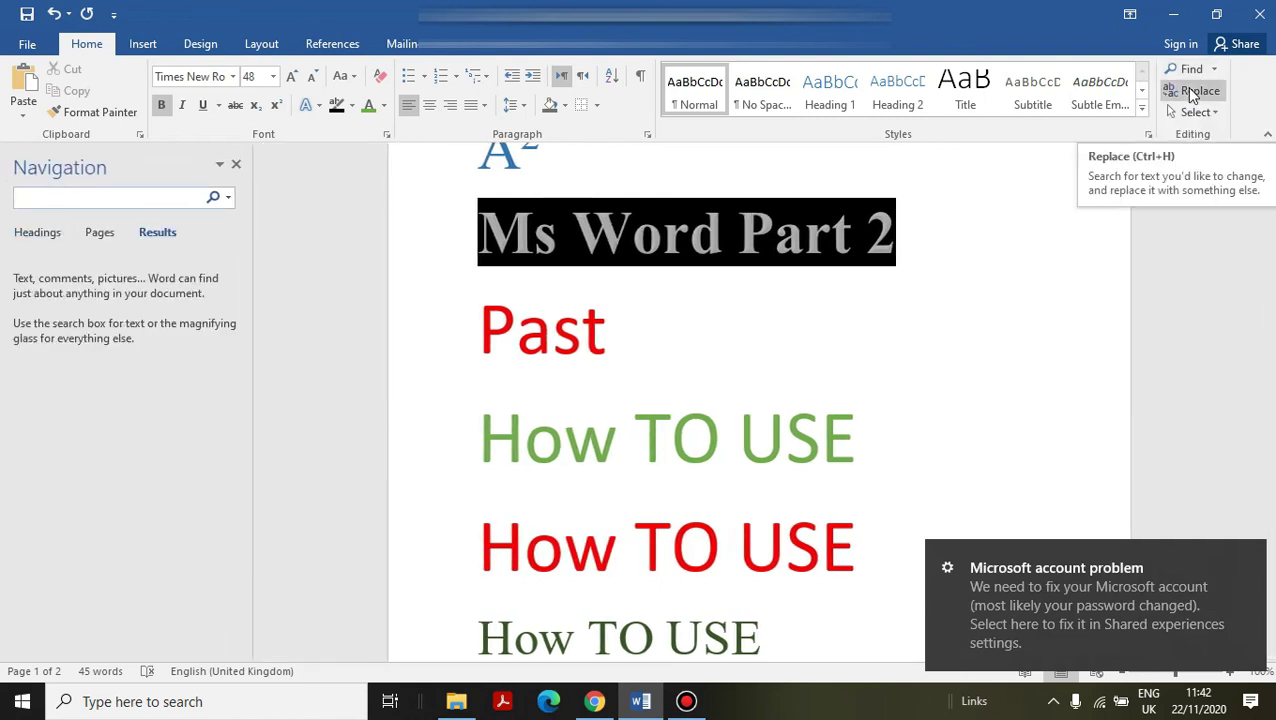
type("ms")
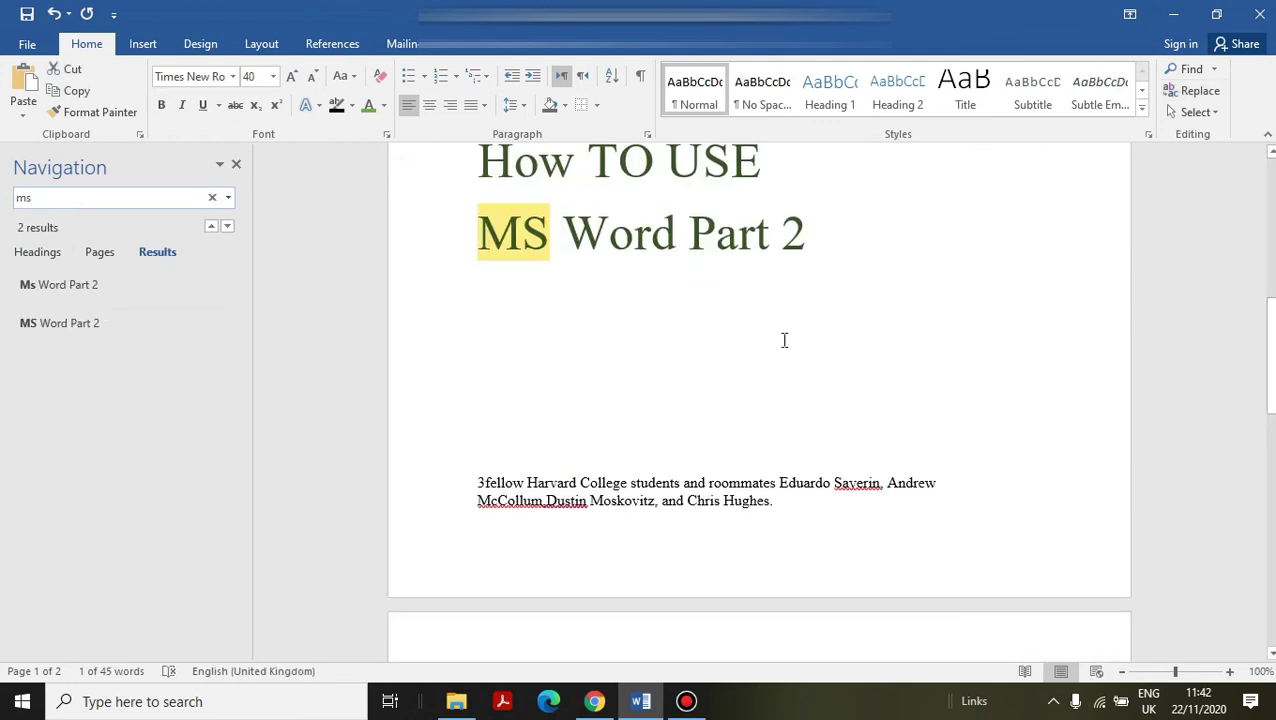
Check the highlighted "ms" matches in the page 1 headings, and clear and close the search.
left_click(530, 236)
scroll(530, 236, "up", 5)
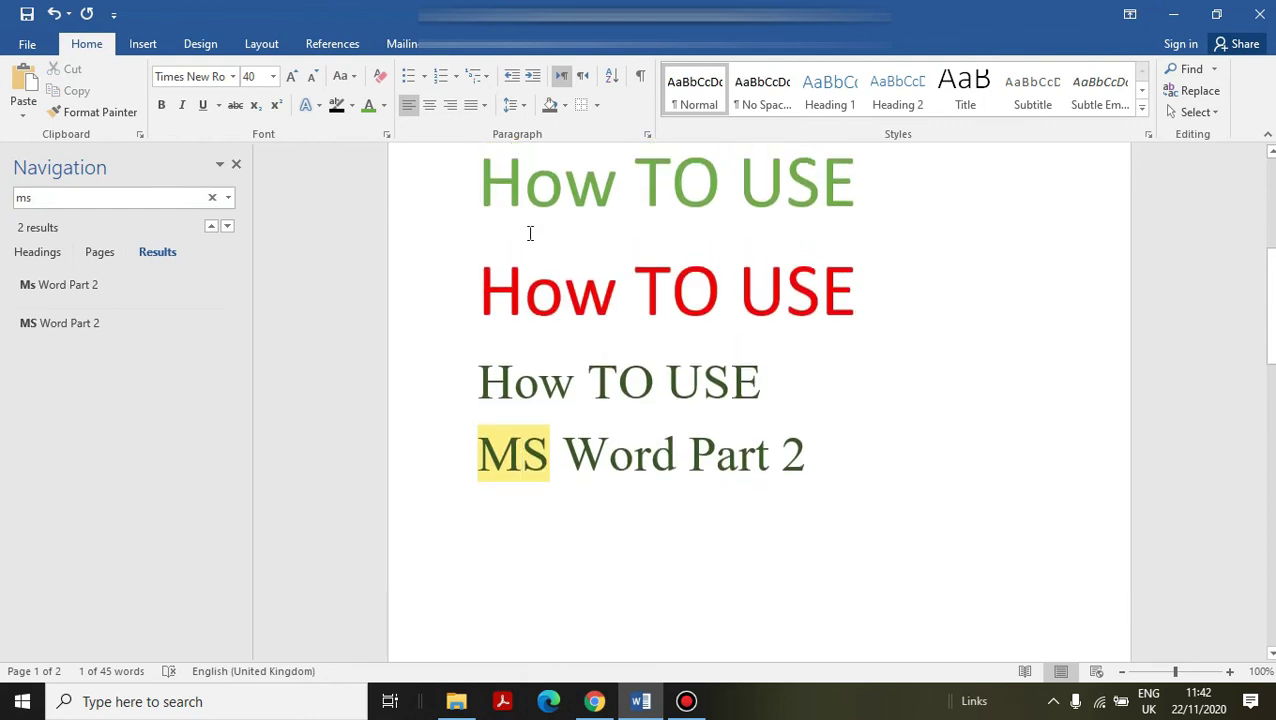
scroll(530, 232, "up", 2)
left_click(532, 264)
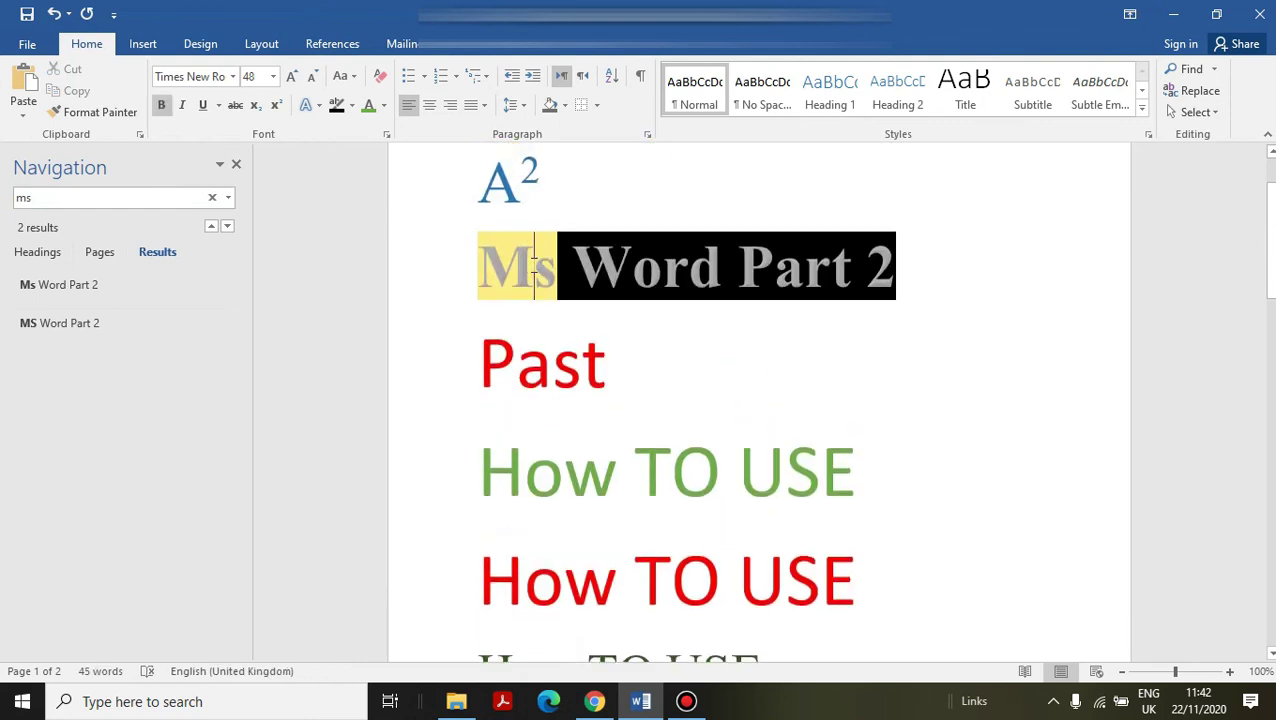
left_click(80, 196)
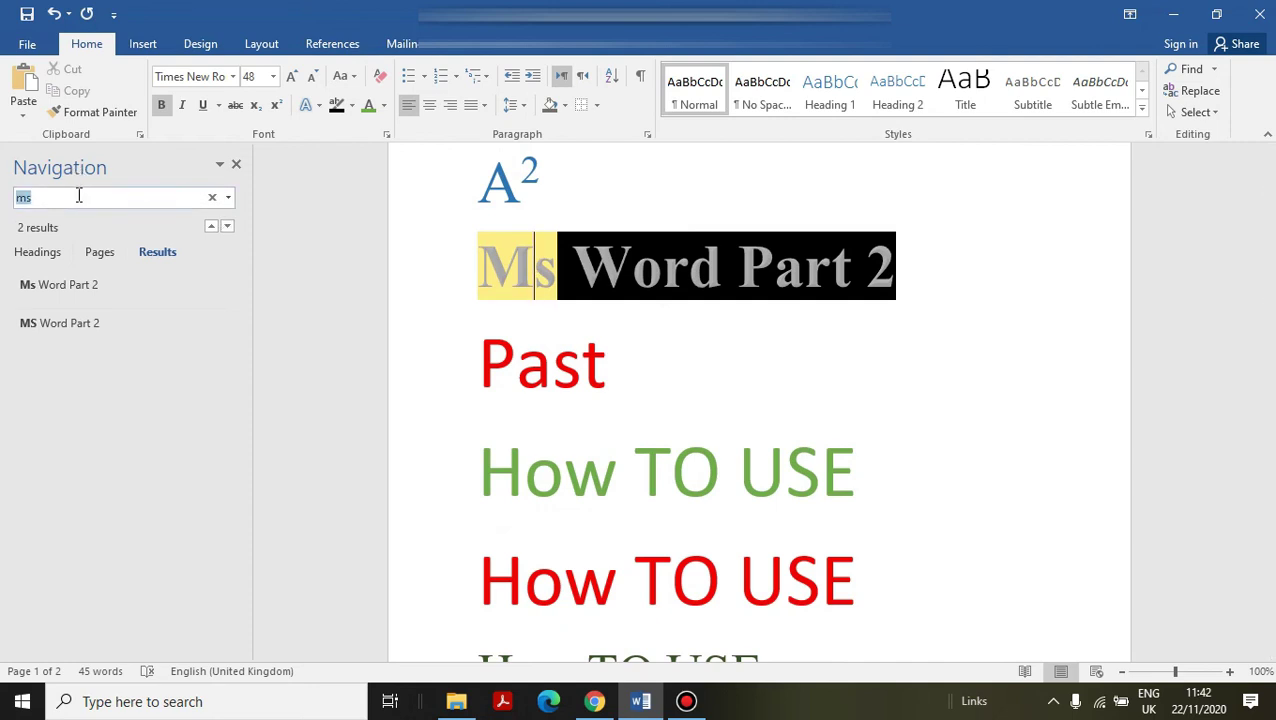
key("BackSpace")
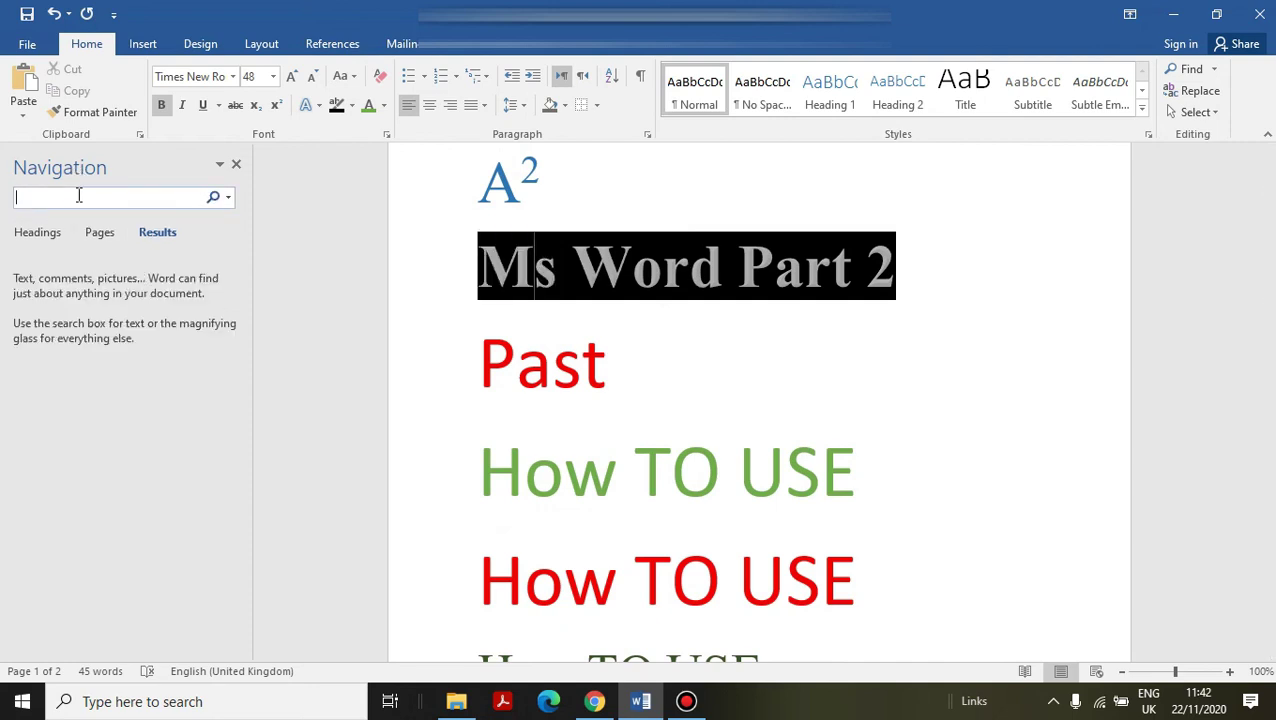
left_click(236, 166)
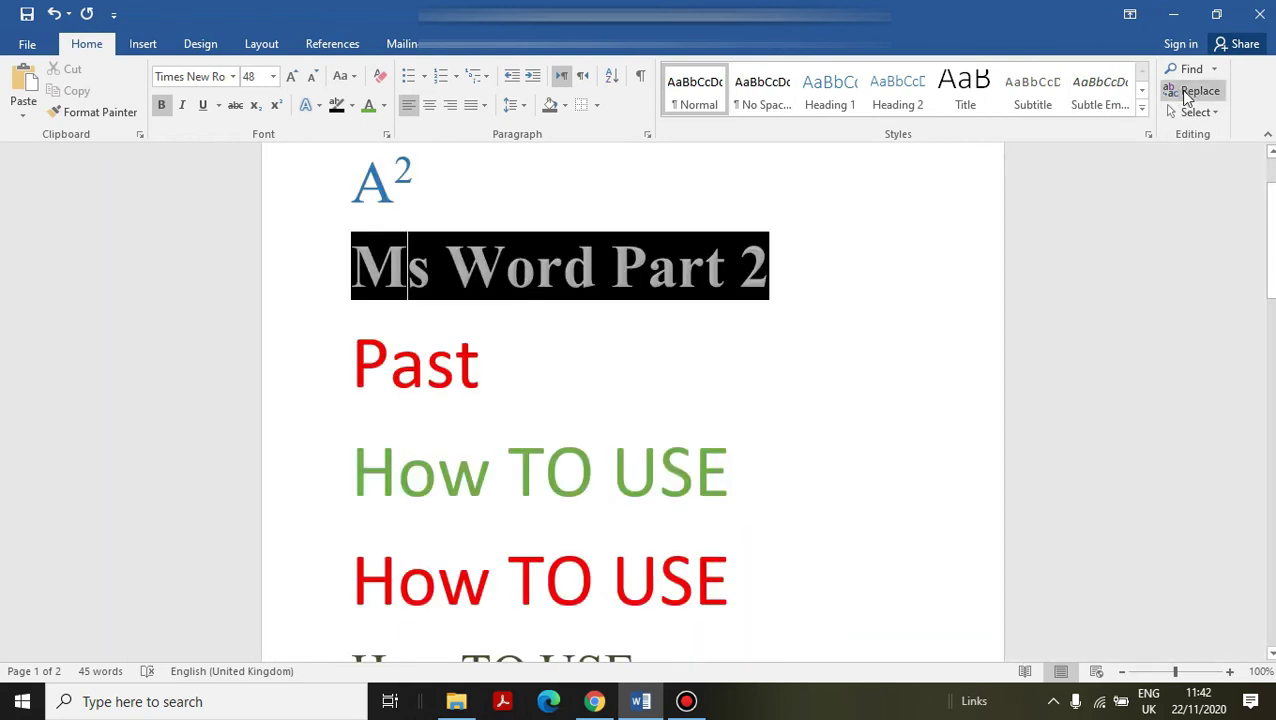
Replace all occurrences of "MS" in the document with "WS" and close the Find and Replace dialog.
left_click(1187, 95)
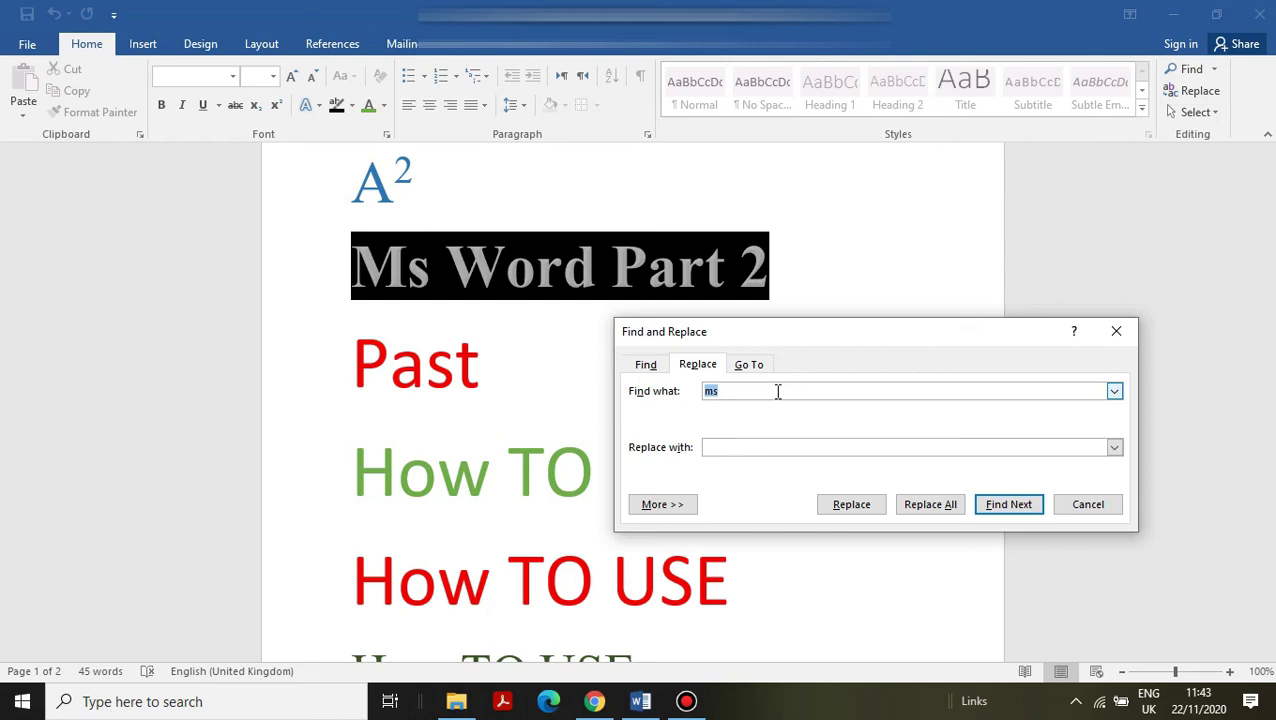
key("BackSpace")
type("m")
key("BackSpace")
type("MS")
left_click(740, 449)
type("WS")
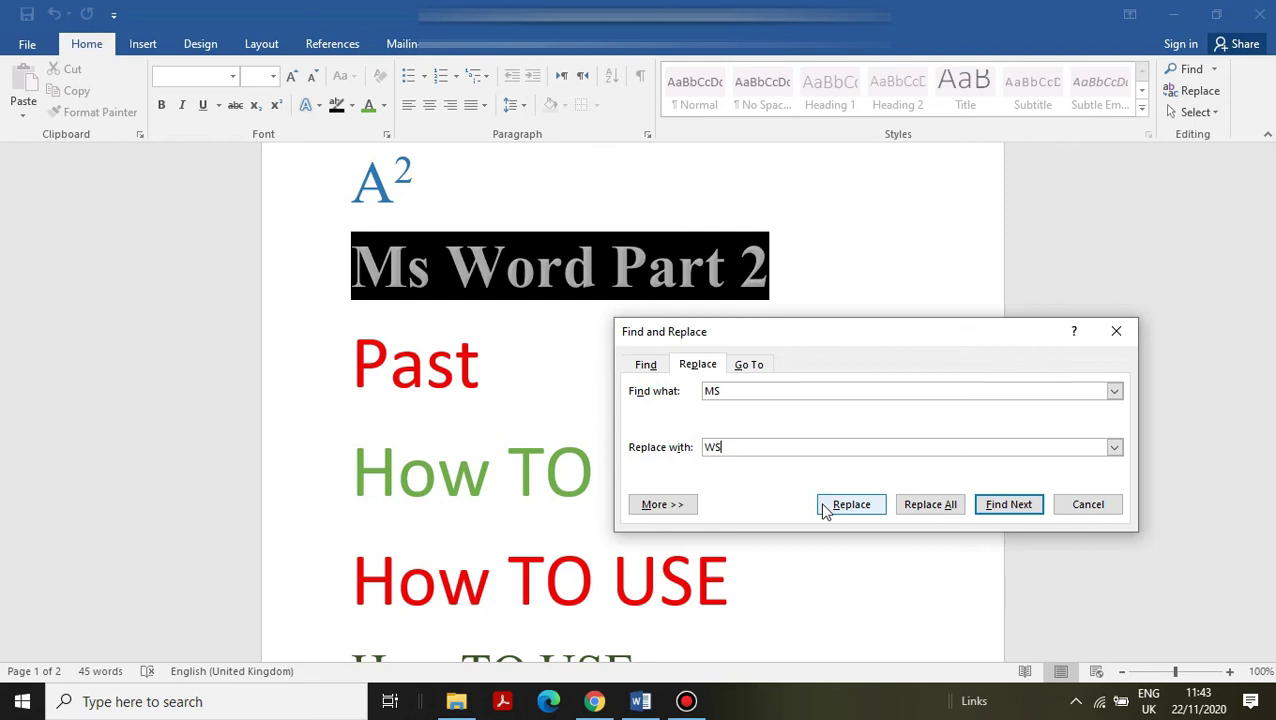
left_click(932, 506)
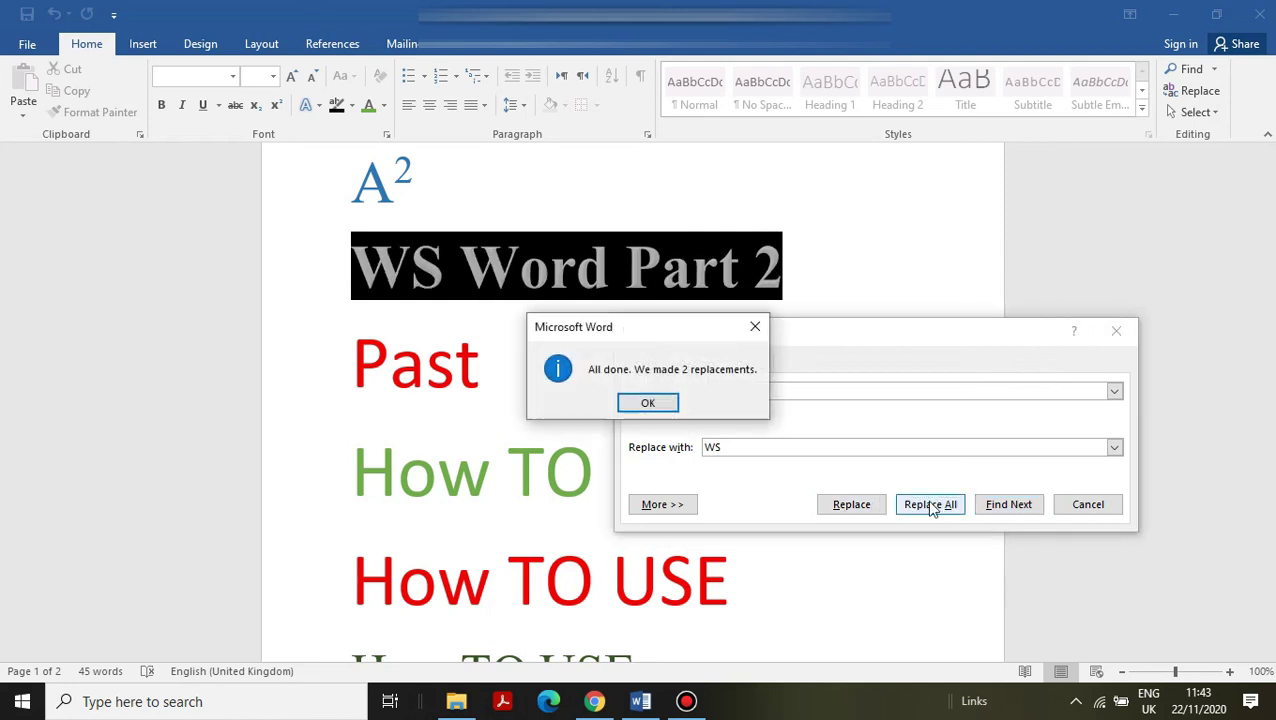
left_click(630, 397)
left_click(1117, 330)
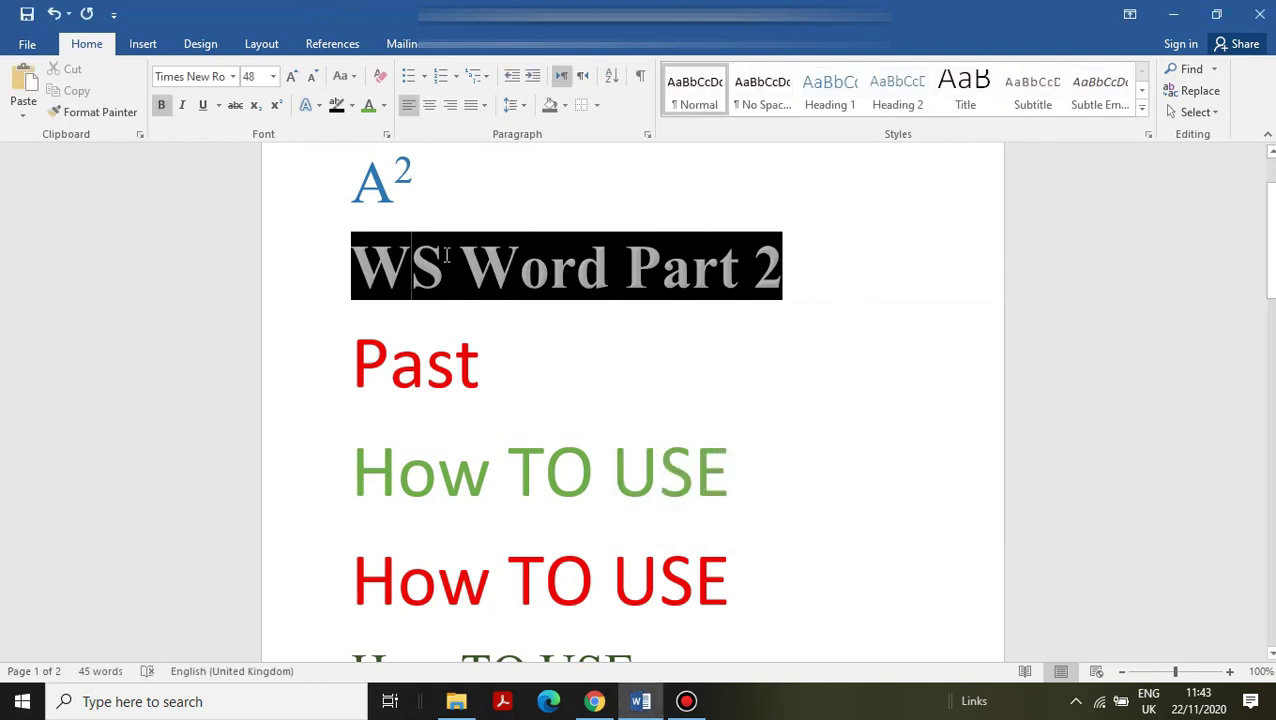
Check the replaced word in both "Word Part 2" lines on page 1 by selecting it, and clear the selection.
double_click(372, 255)
scroll(601, 365, "down", 5)
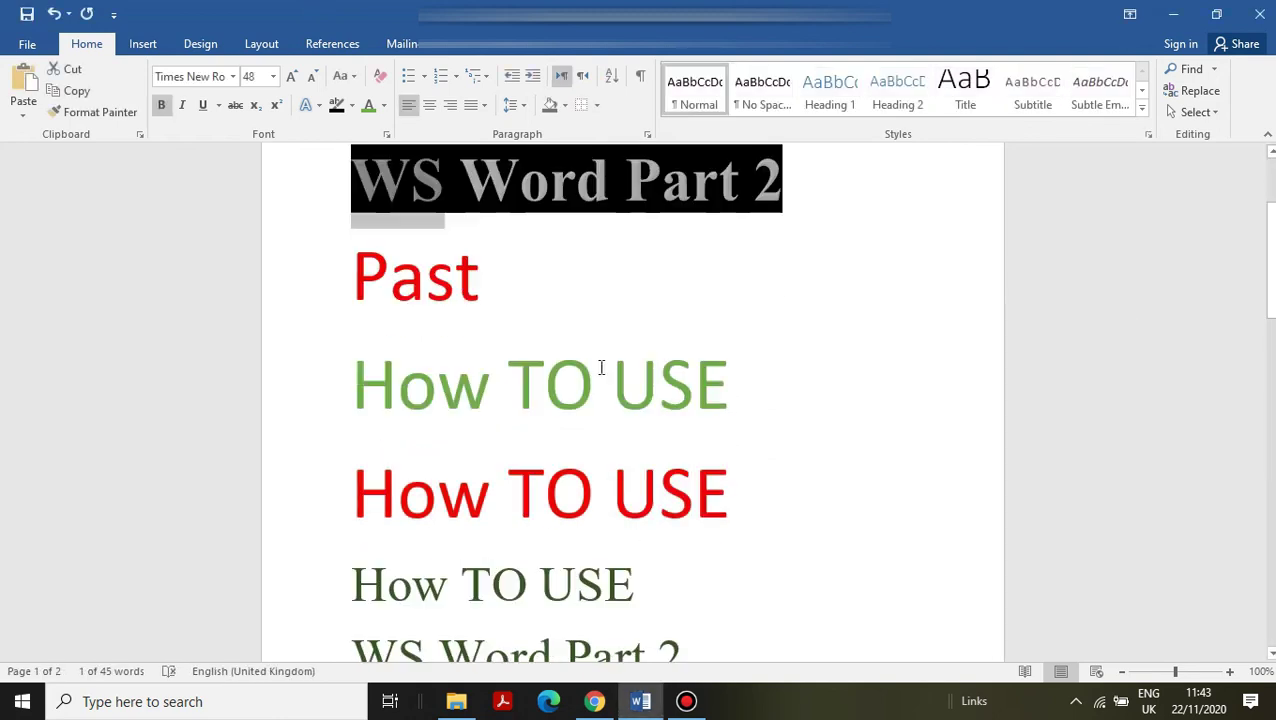
left_click_drag(438, 537, 311, 548)
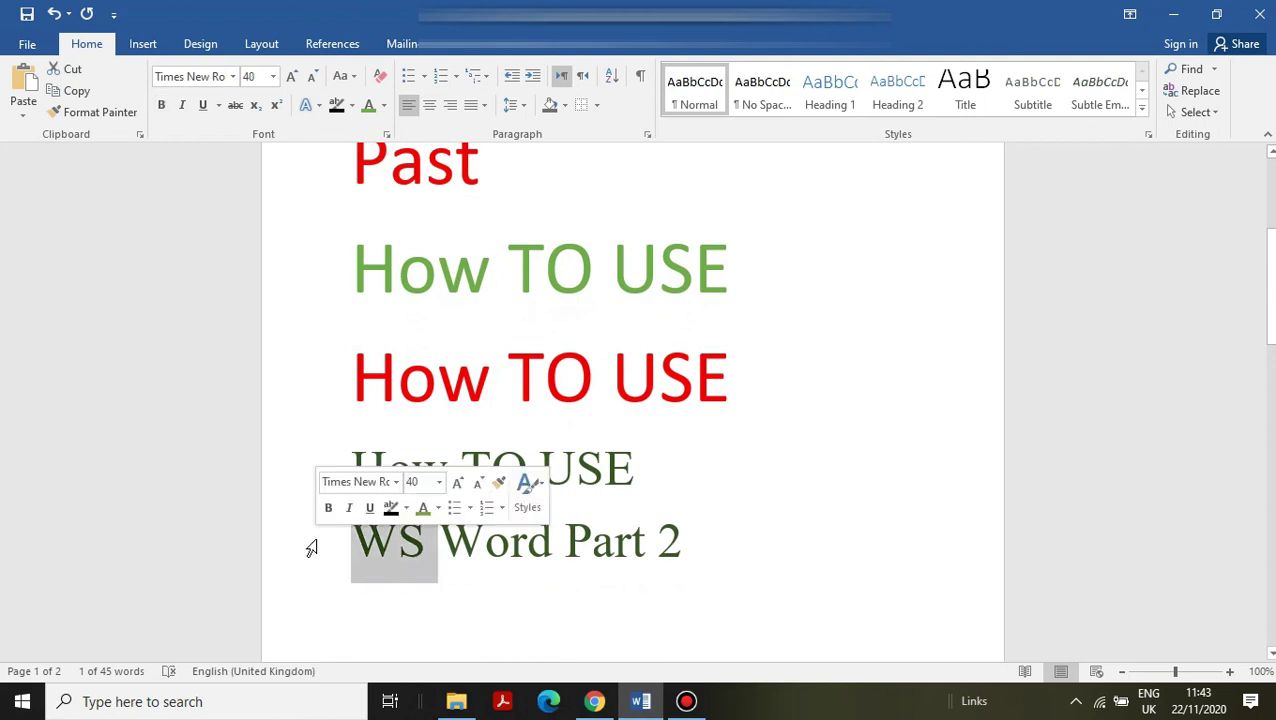
left_click(849, 375)
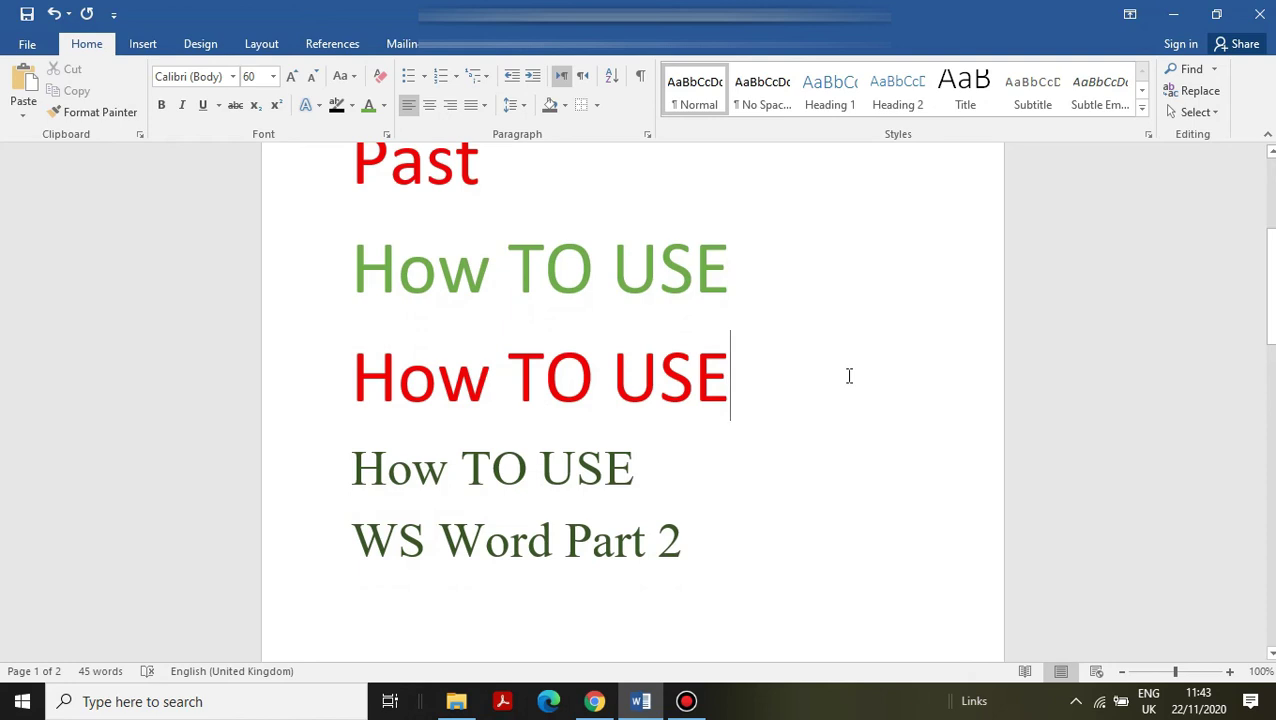